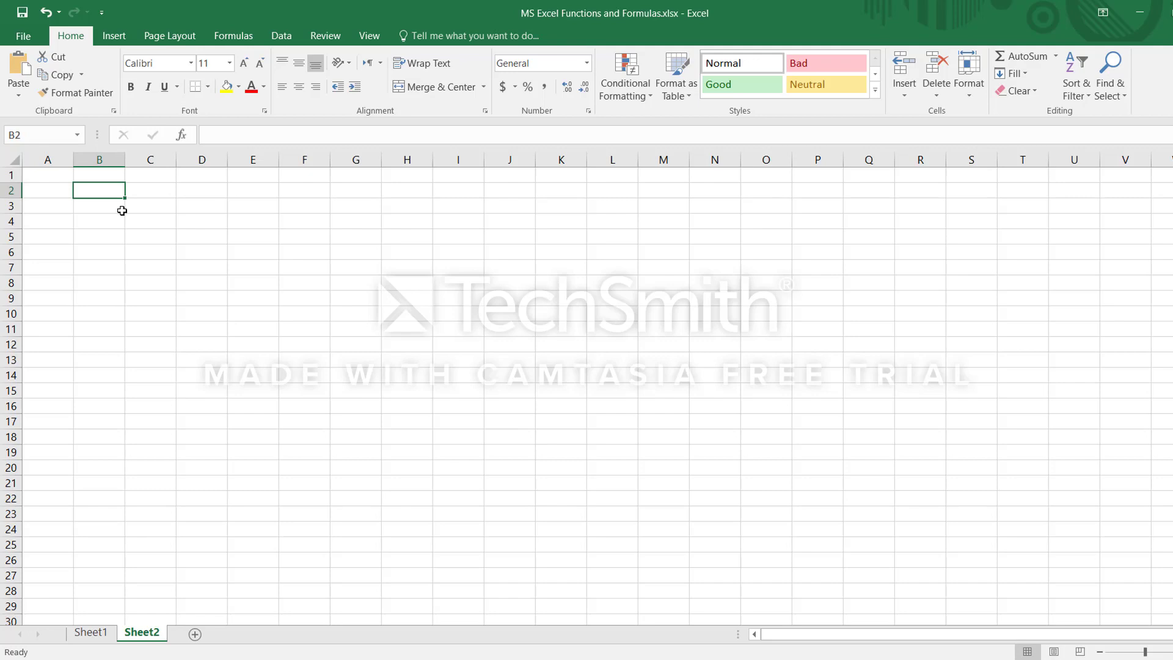
Enter the date 8-4-2023 in cell B2 and its weekday Saturday in cell C2
type("8")
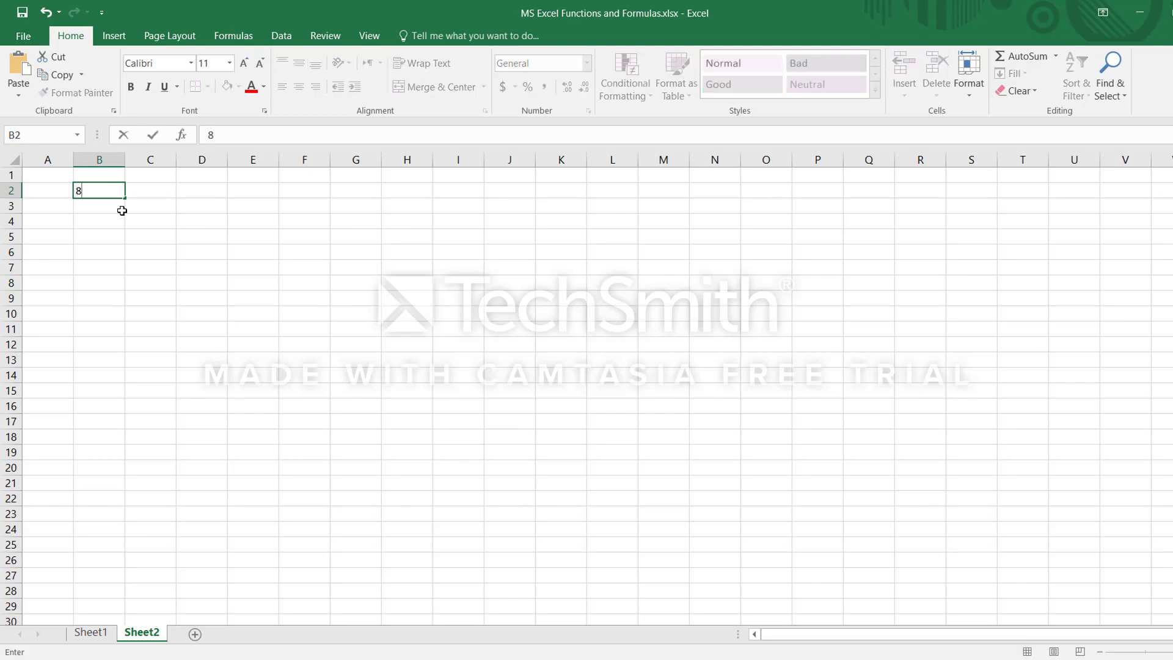
type("-4-2023")
key("Return")
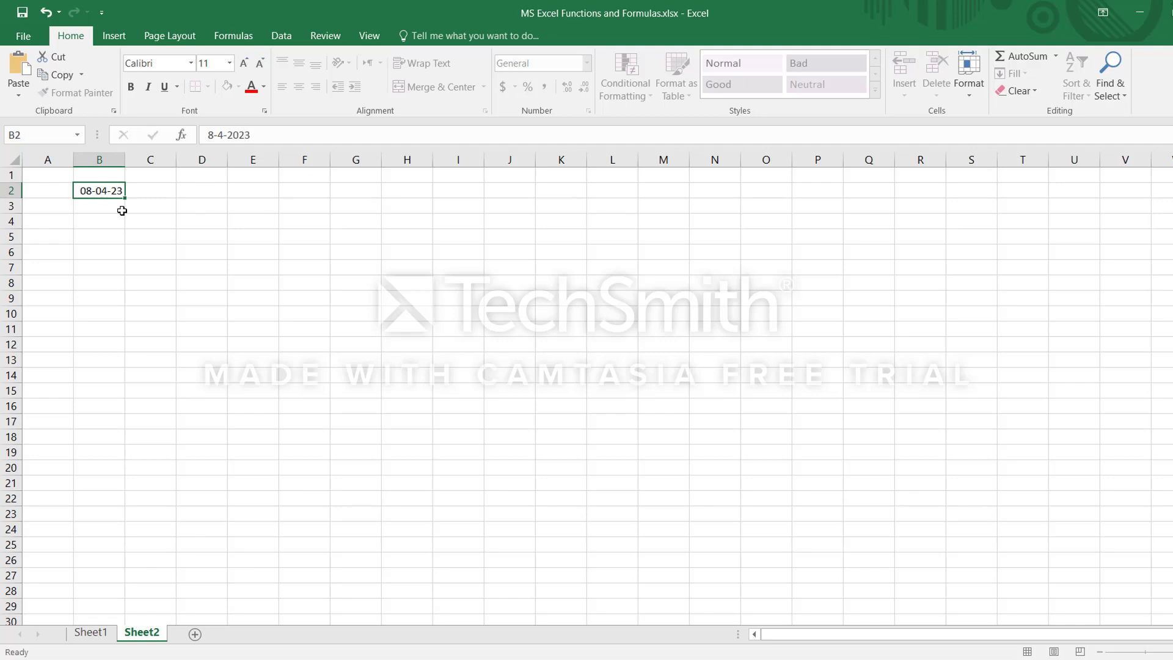
key("Up")
key("Right")
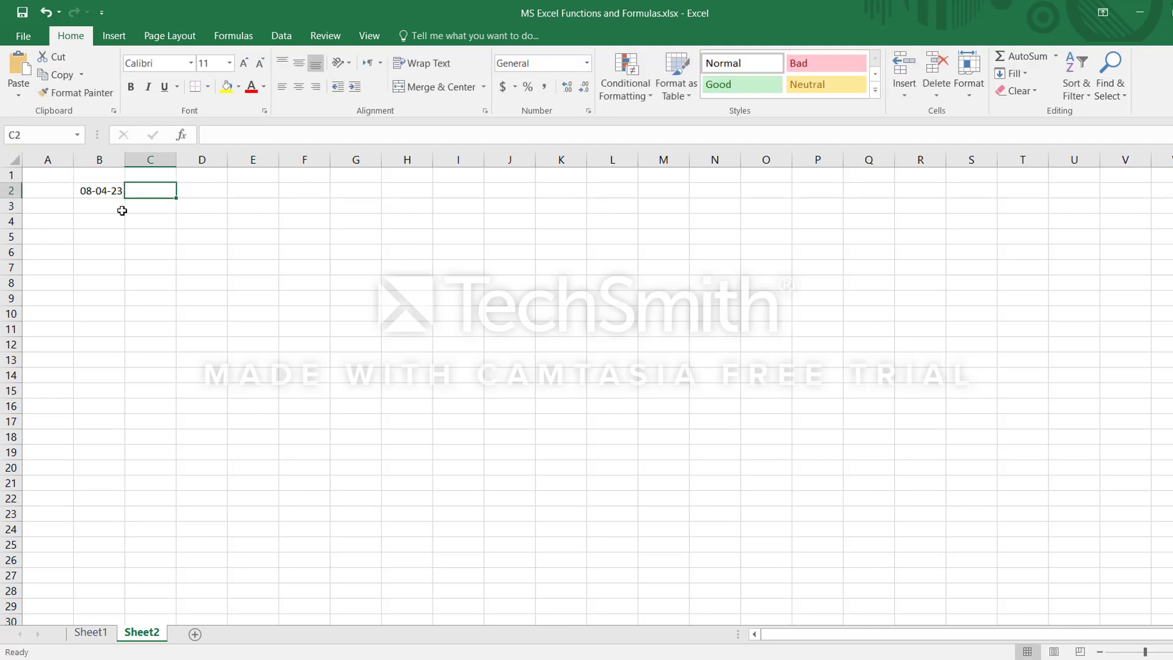
type("Sat")
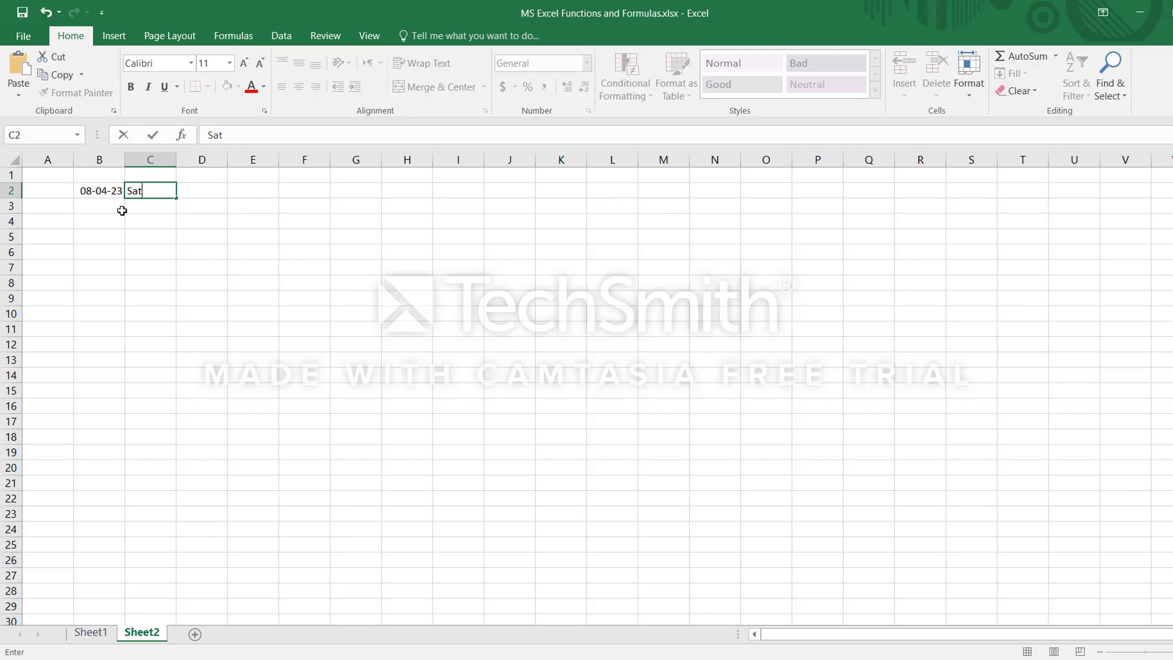
type("urday")
key("Return")
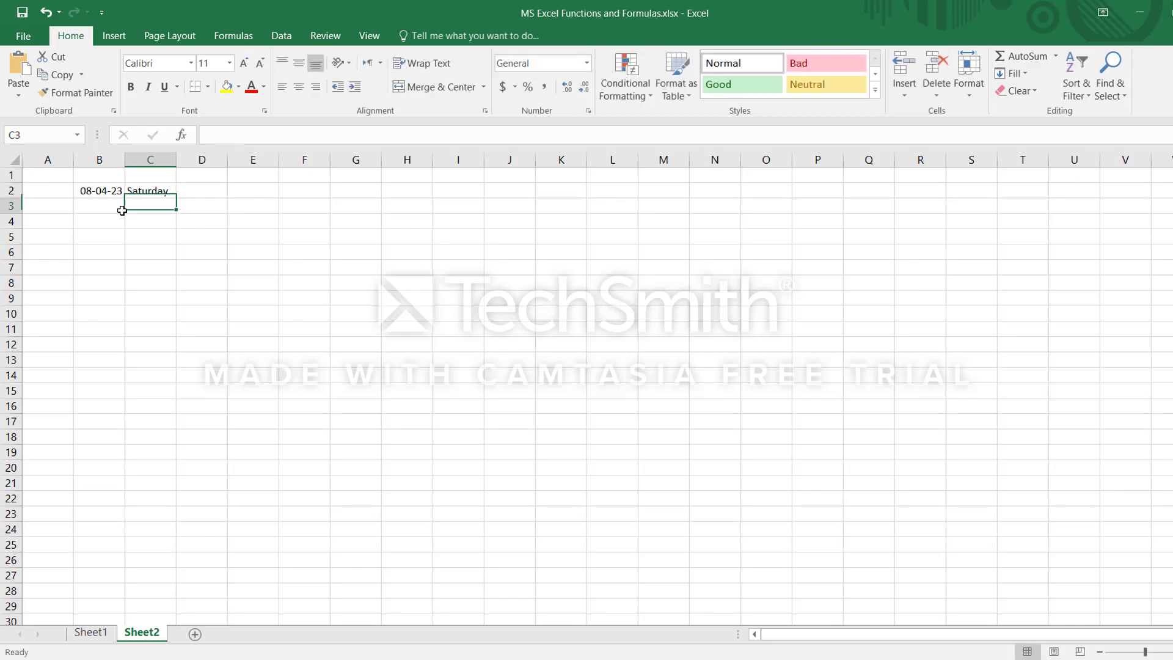
Enter the date 9-4-2023 in cell B3 and its weekday Sunday in cell C3
key("Up")
key("Left")
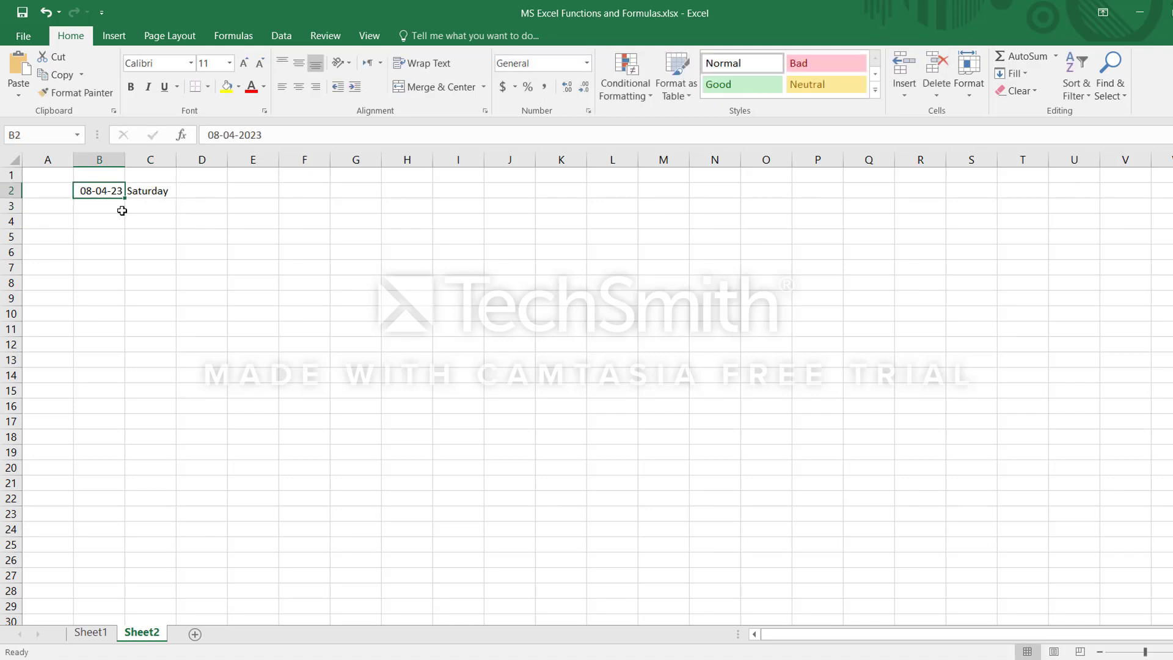
key("Down")
type("9-")
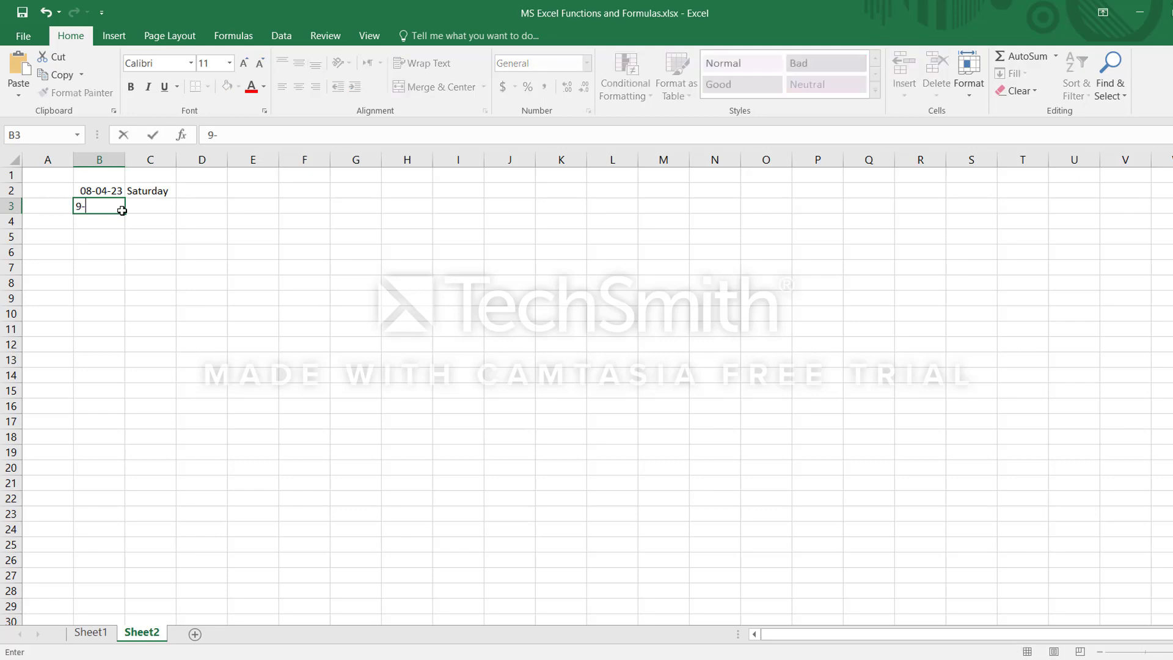
type("4-2023")
key("Tab")
type("Sunday")
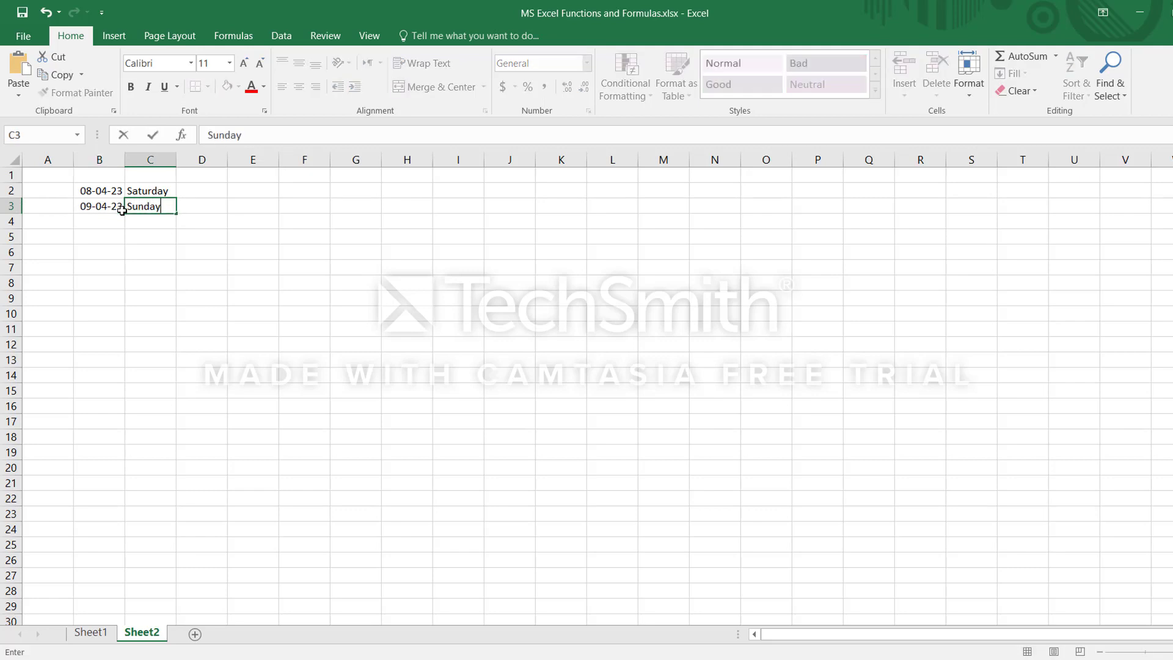
key("Return")
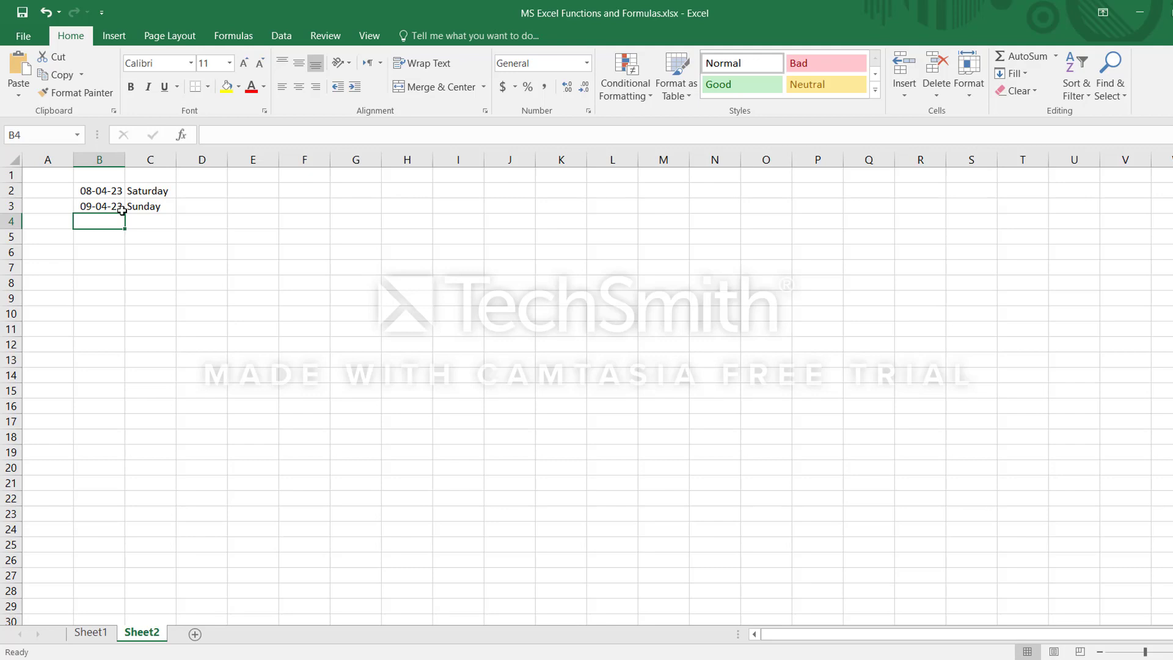
Enter the date 8-12-2024 in cell B5, leaving row 4 empty
key("Down")
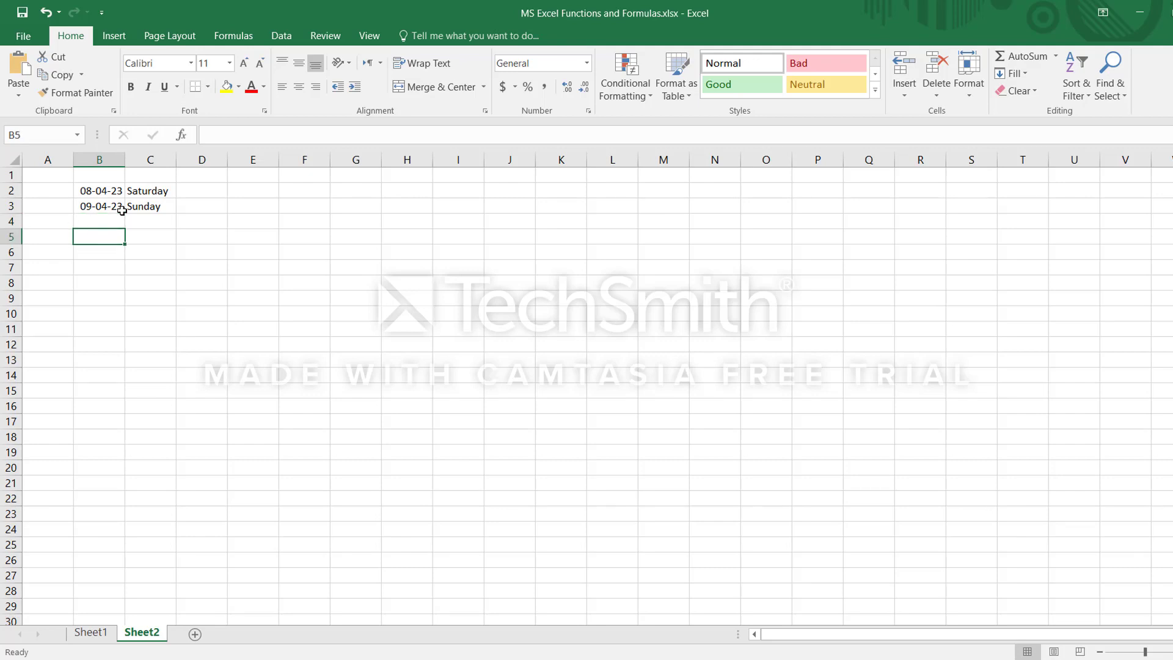
type("8-")
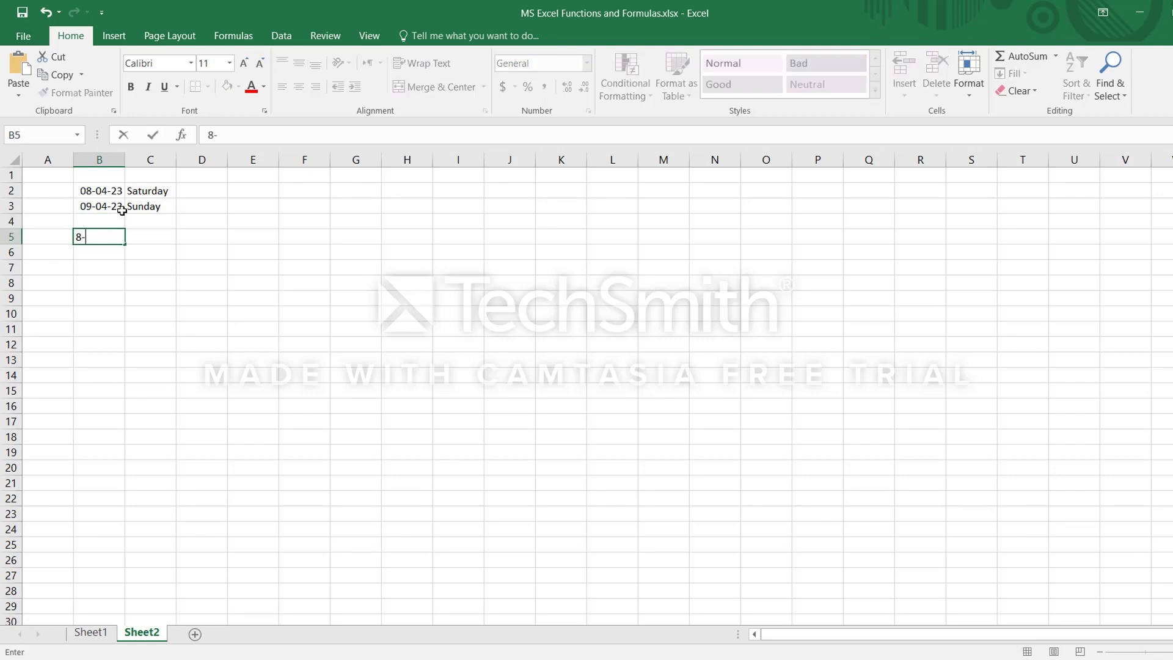
type("12-2024")
key("Tab")
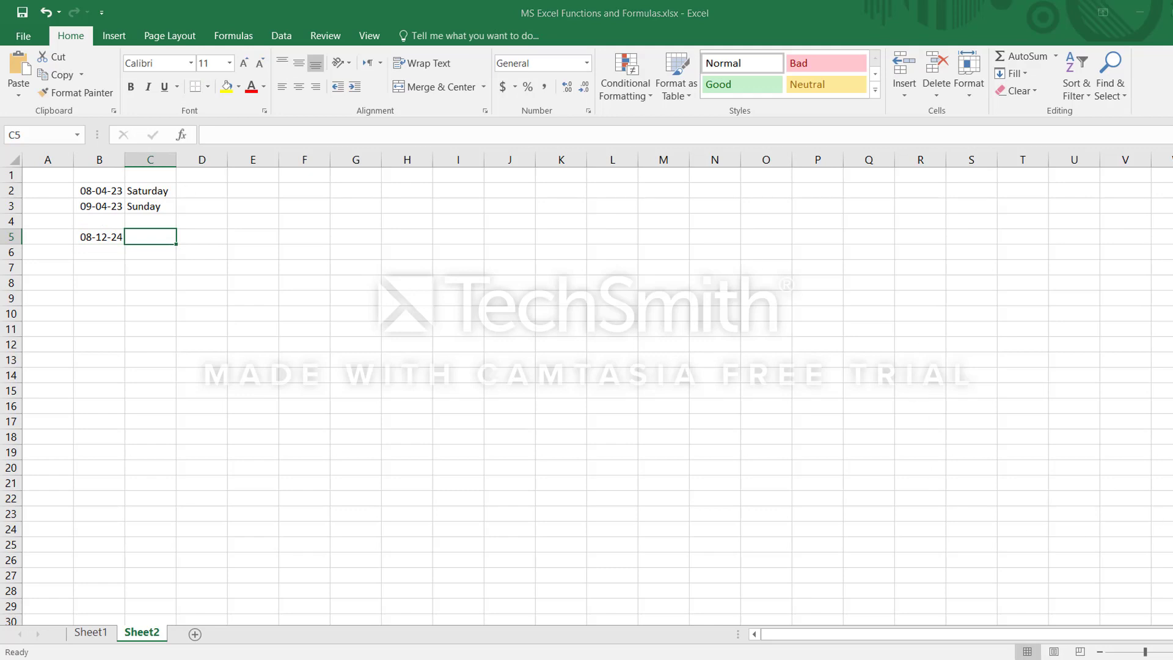
Look up December 2024 in the system calendar to find the weekday of the 8th, and return to cell C5
left_click(1172, 659)
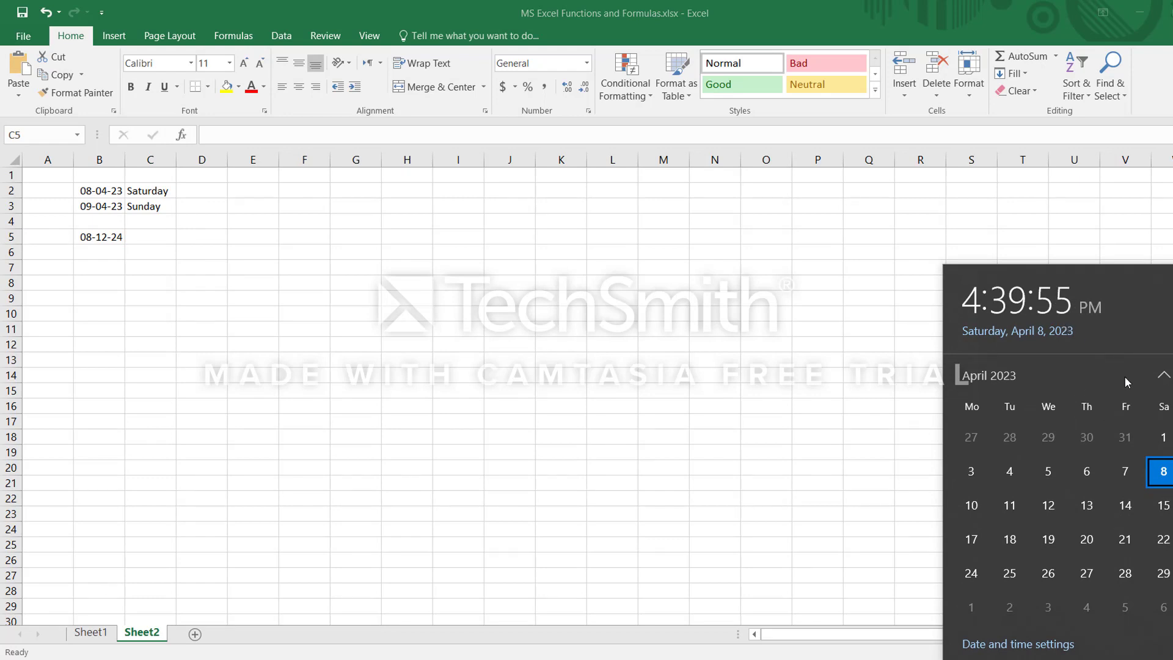
left_click(1010, 376)
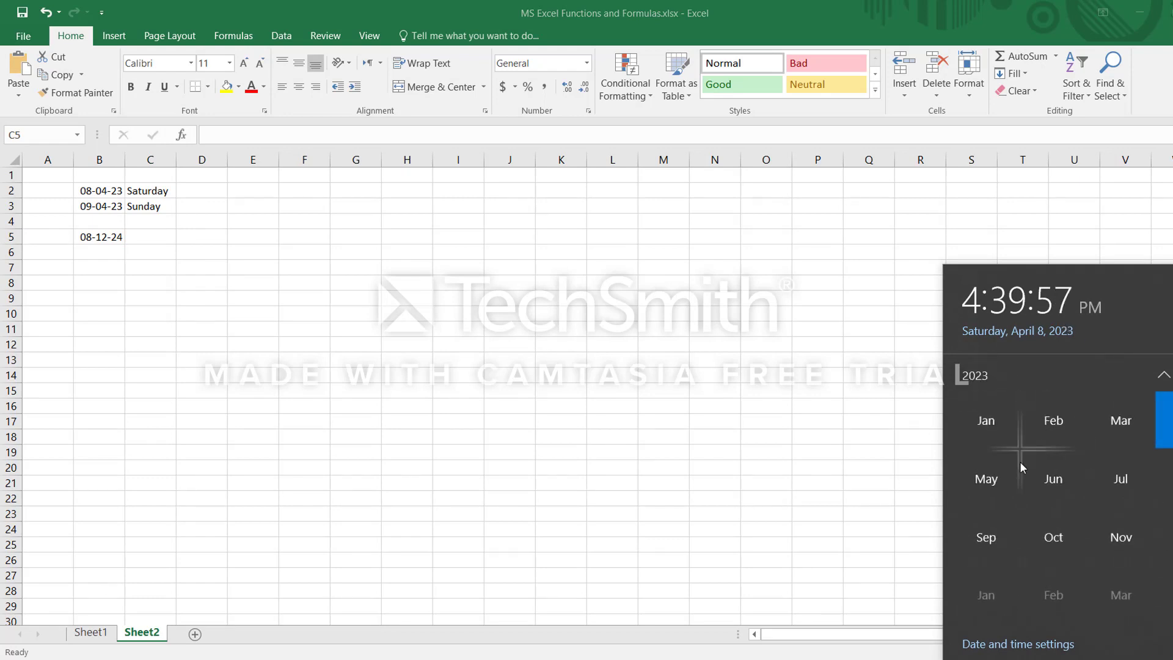
left_click(989, 377)
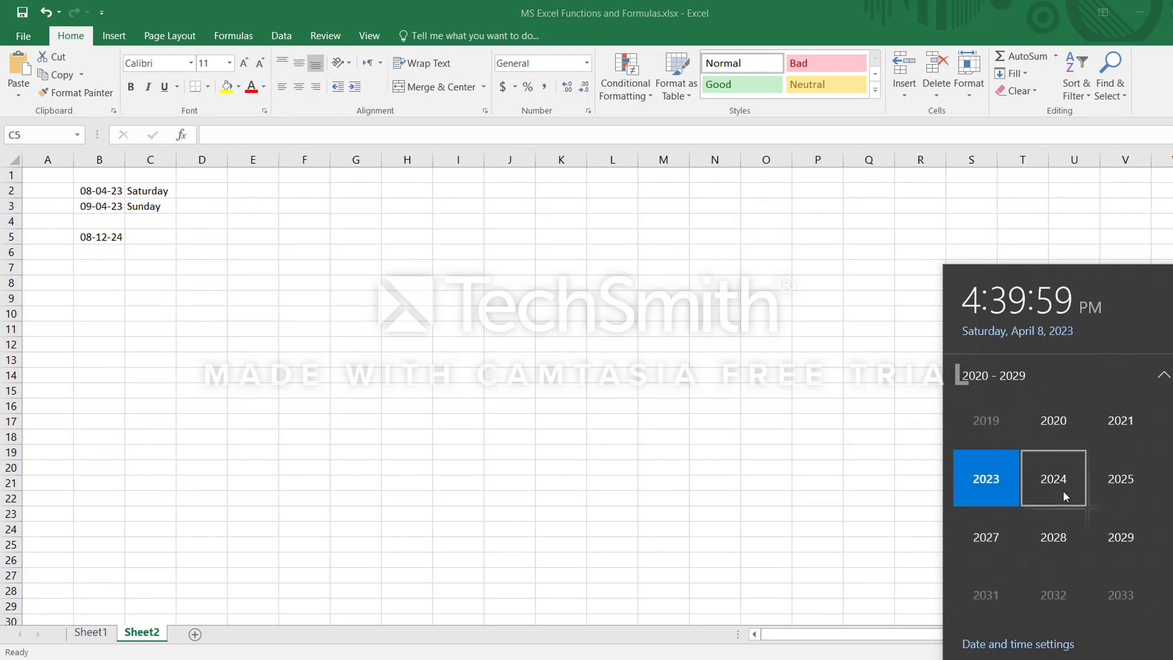
left_click(1064, 490)
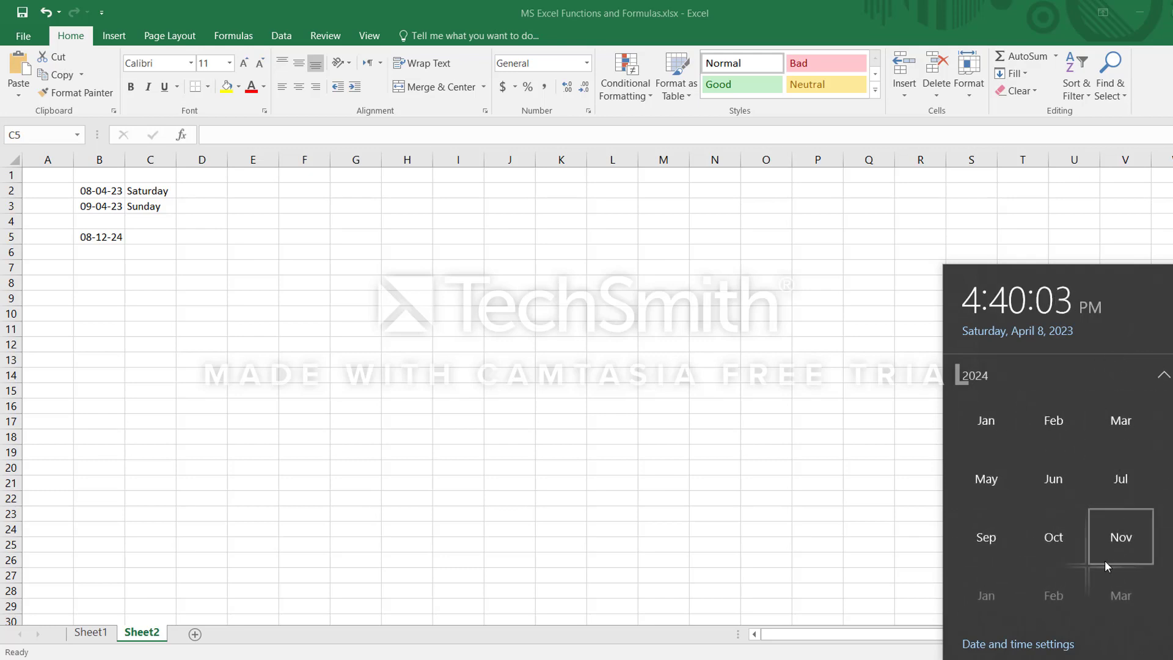
left_click(1162, 536)
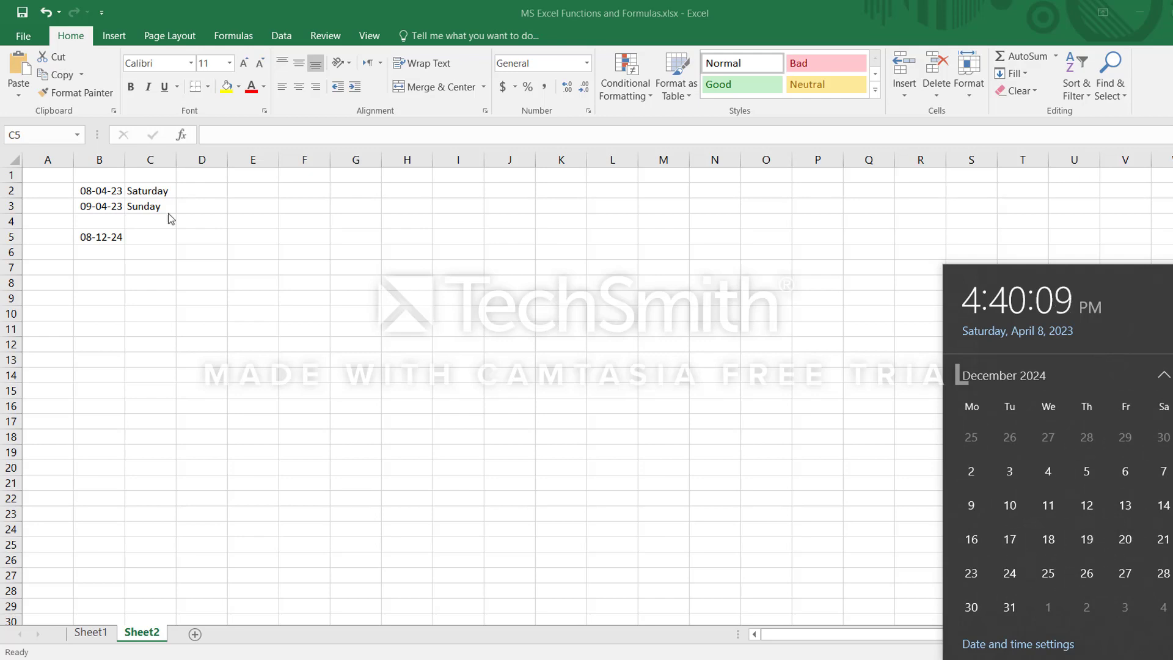
left_click(157, 240)
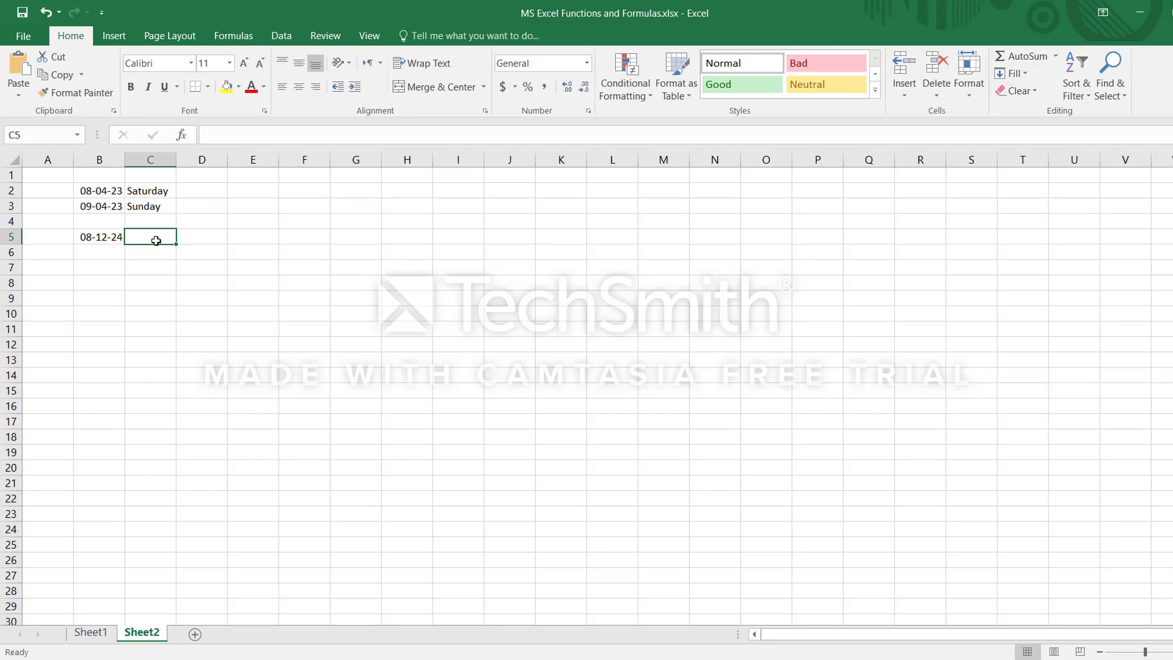
Enter the weekday Sunday in cell C5 beside the December 2024 date
key("Left")
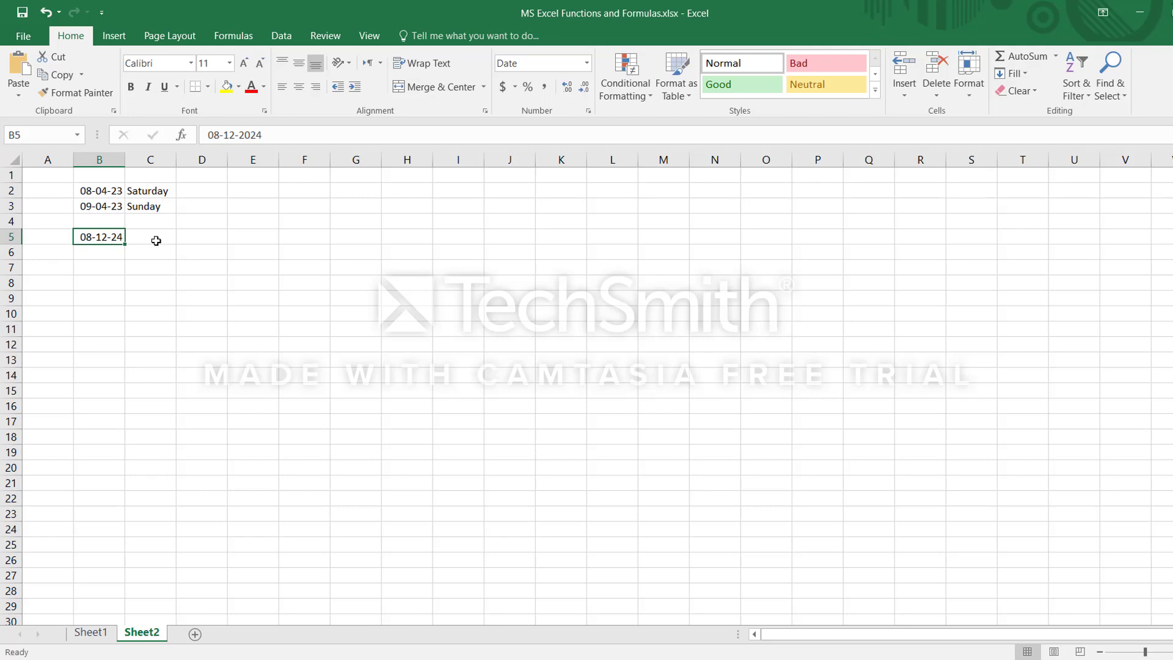
left_click(156, 241)
type("Sunday")
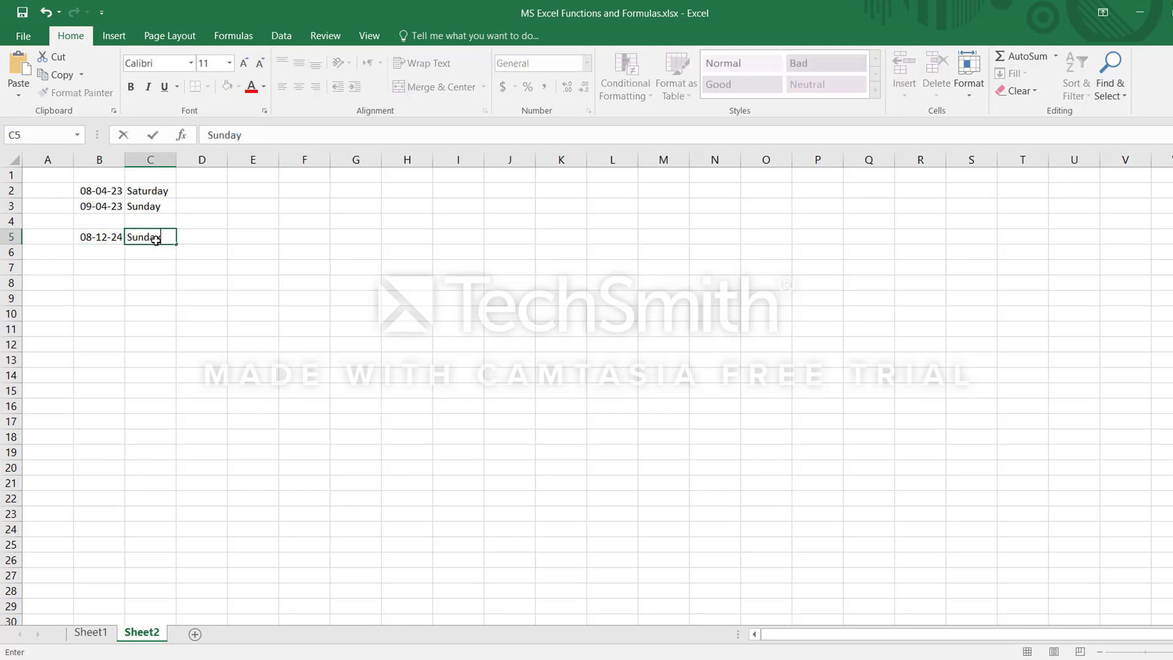
key("Return")
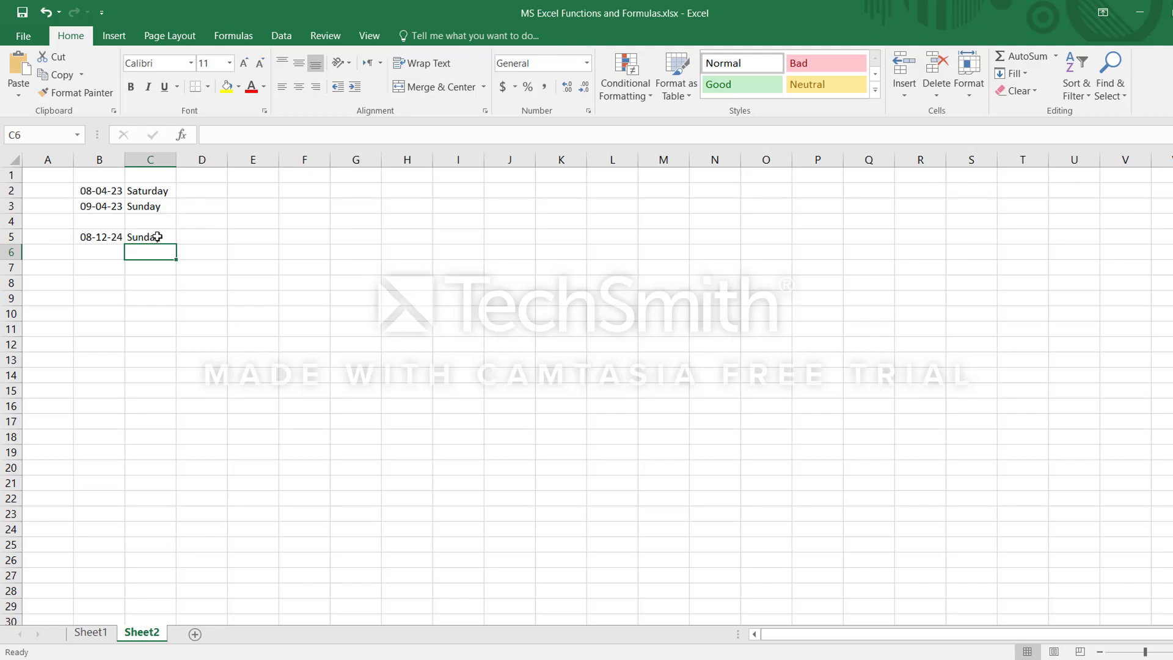
Widen column B, which holds the dates, to about one and a half times its width
left_click(157, 236)
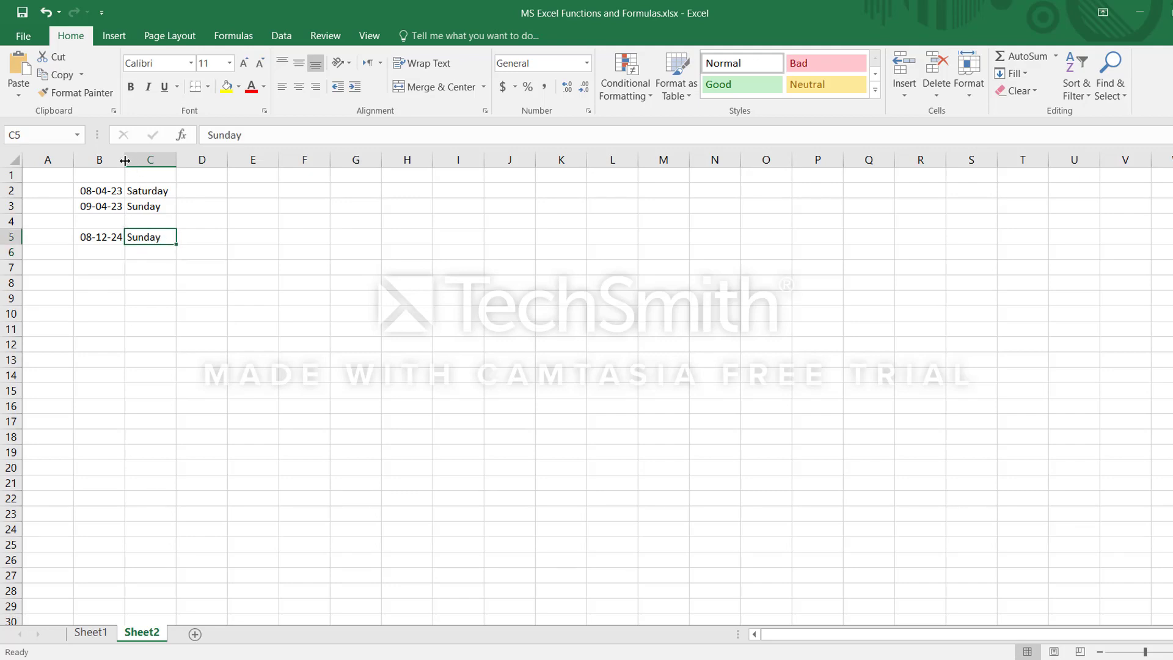
left_click_drag(124, 159, 151, 159)
left_click(230, 275)
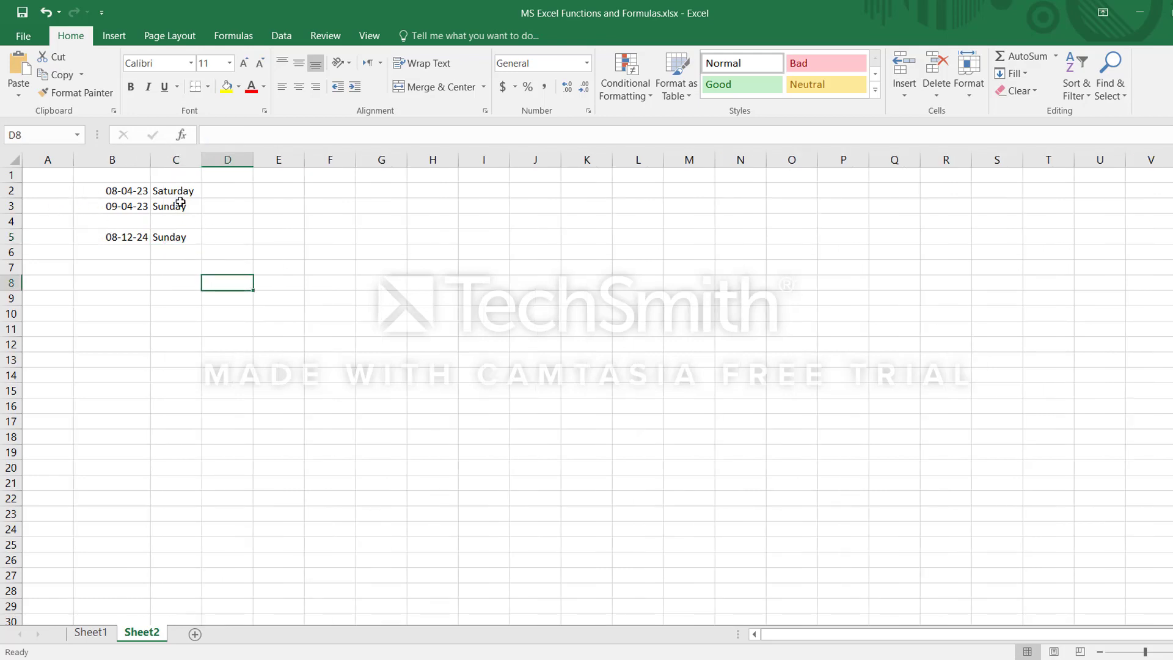
Clear the manually entered weekday names from cells C2:C5
left_click_drag(178, 192, 174, 240)
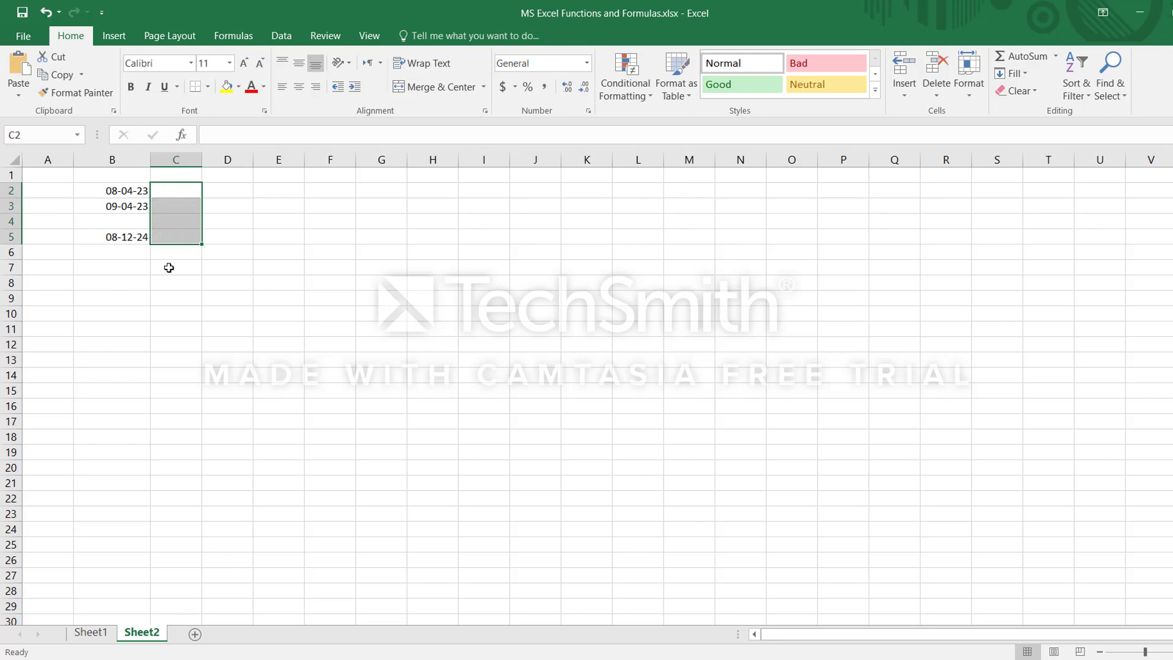
key("Delete")
left_click(168, 265)
left_click(141, 282)
left_click(200, 189)
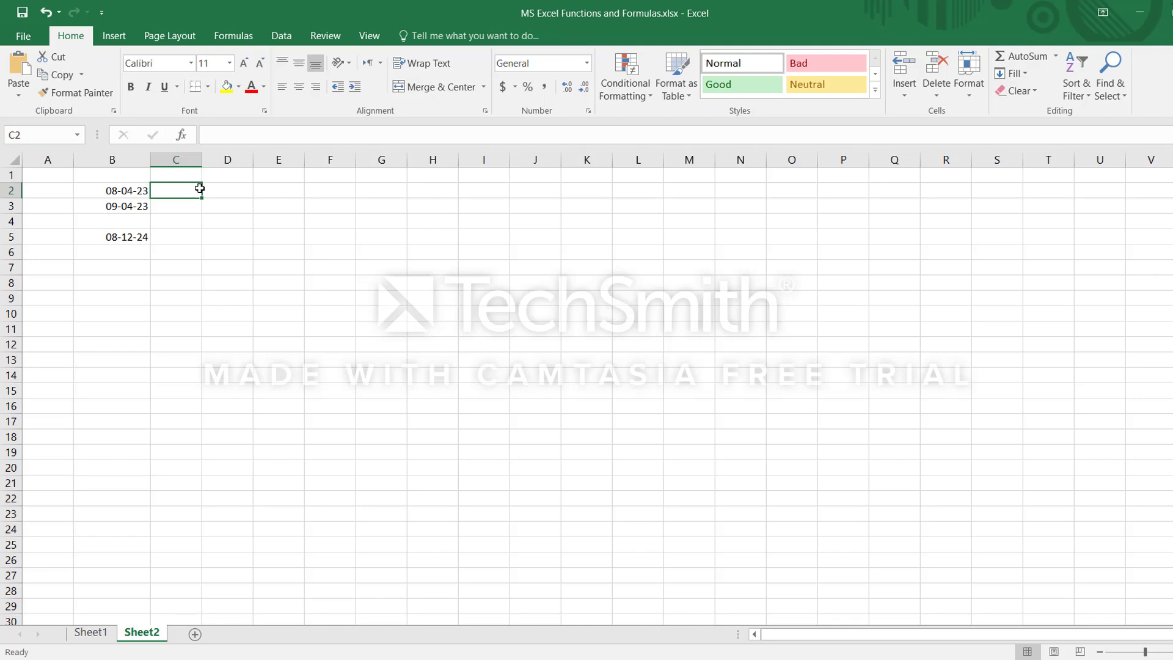
Apply the custom number format dddd to the dates in cells B2:B5
left_click_drag(134, 193, 134, 237)
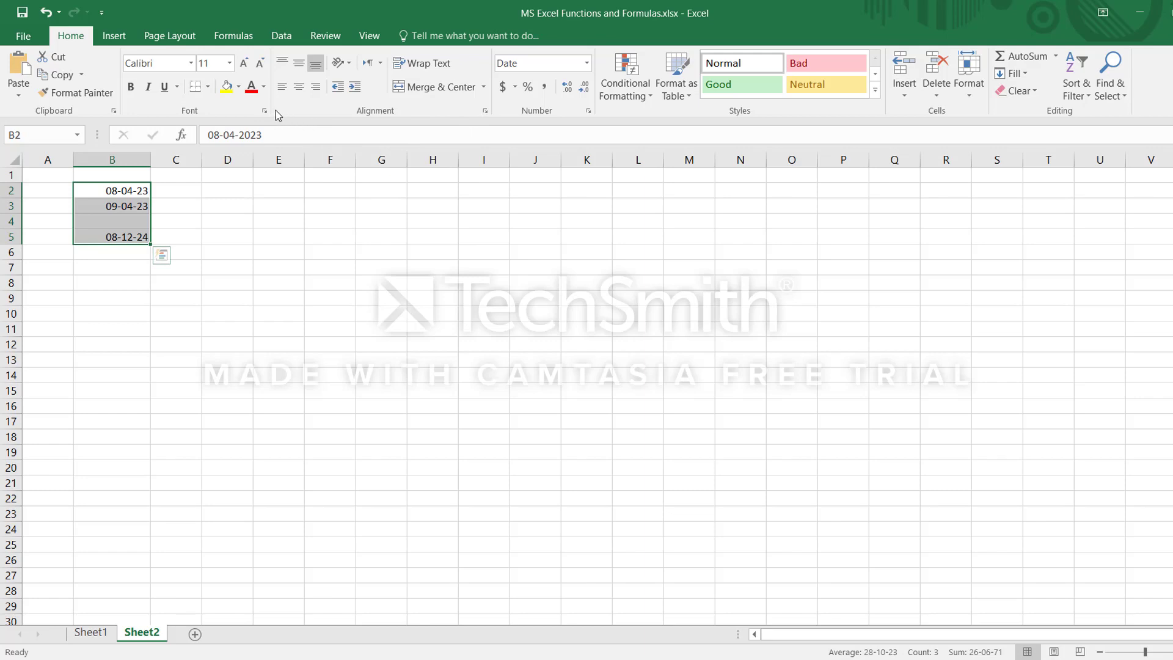
left_click(587, 112)
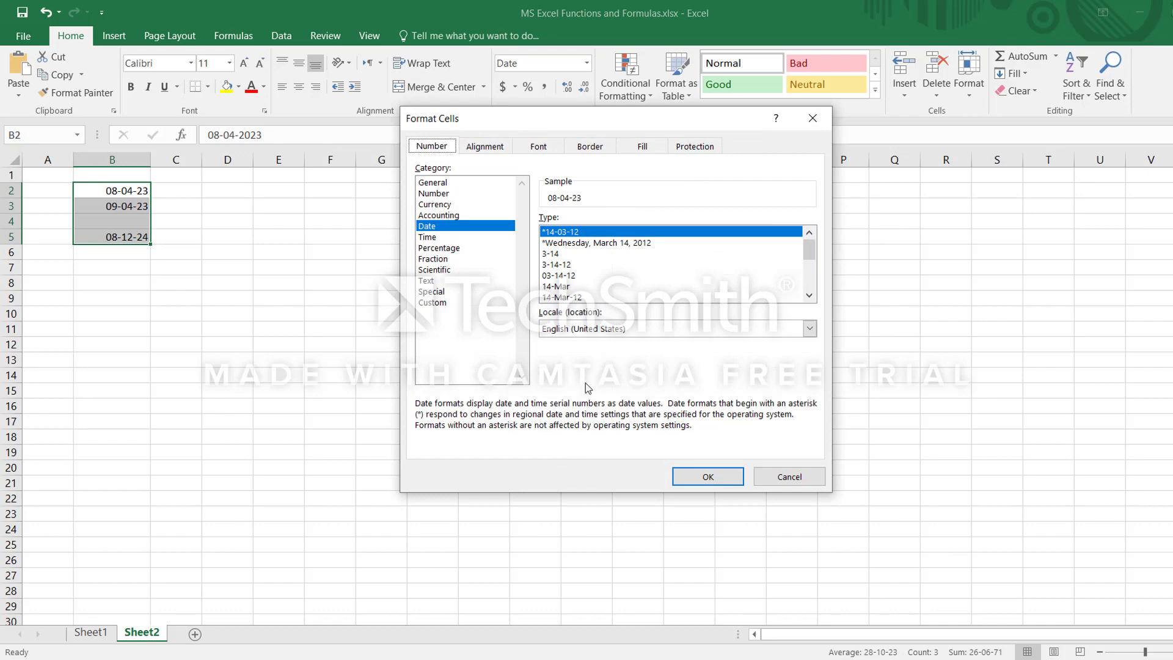
key("Escape")
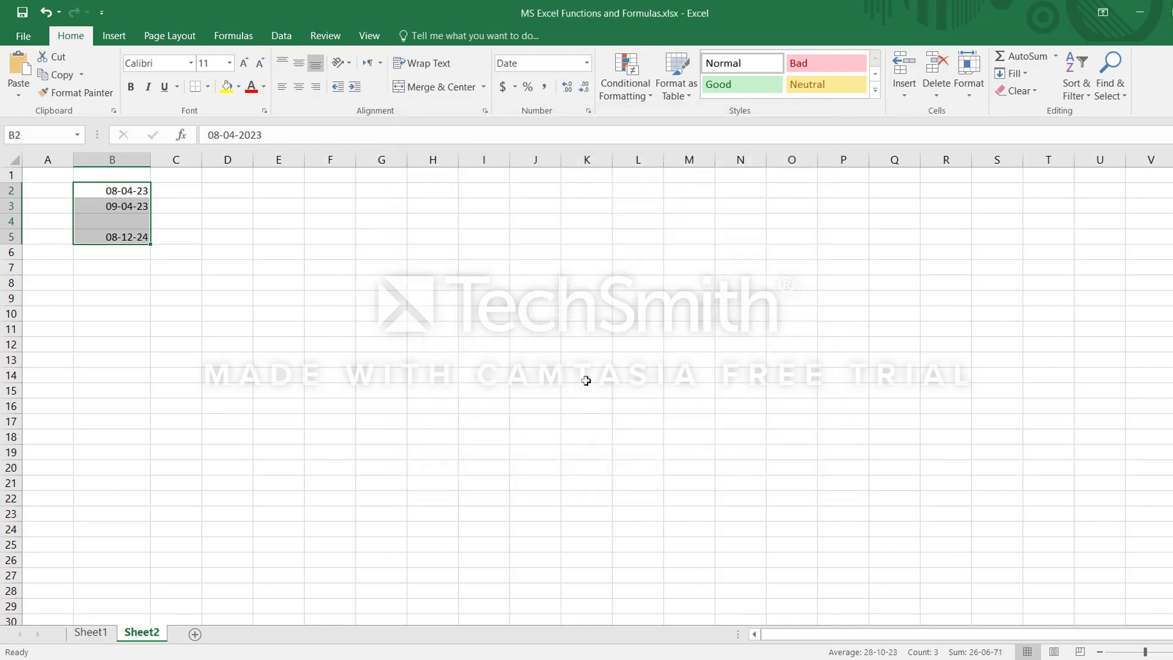
key("ctrl+1")
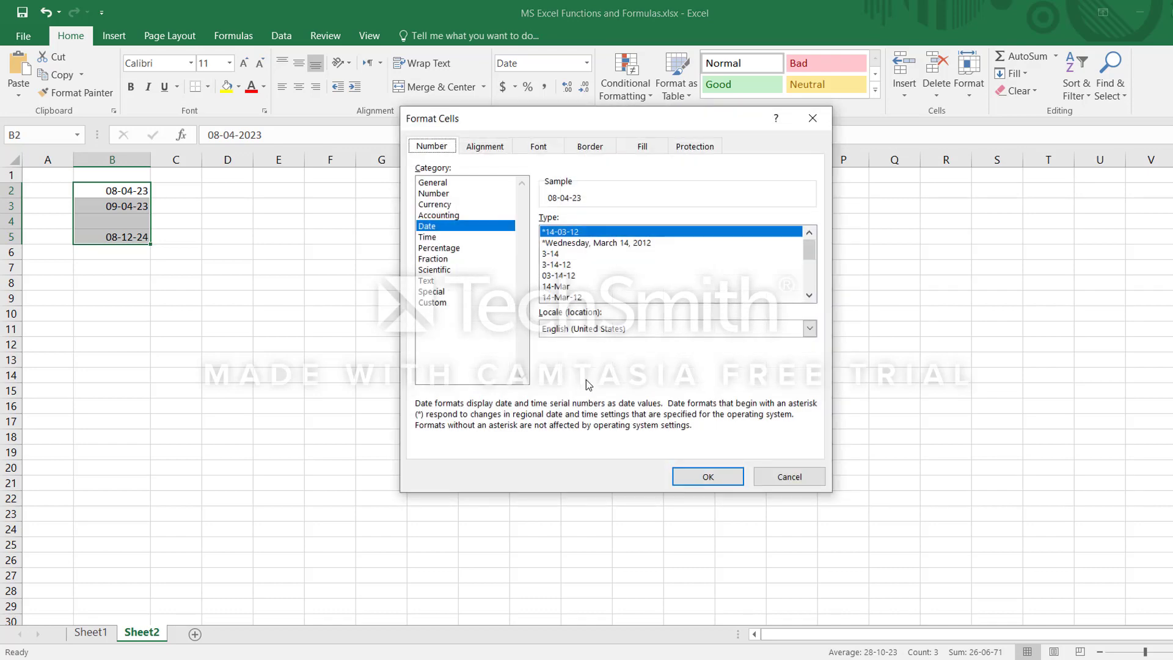
left_click(454, 301)
left_click_drag(584, 232, 449, 233)
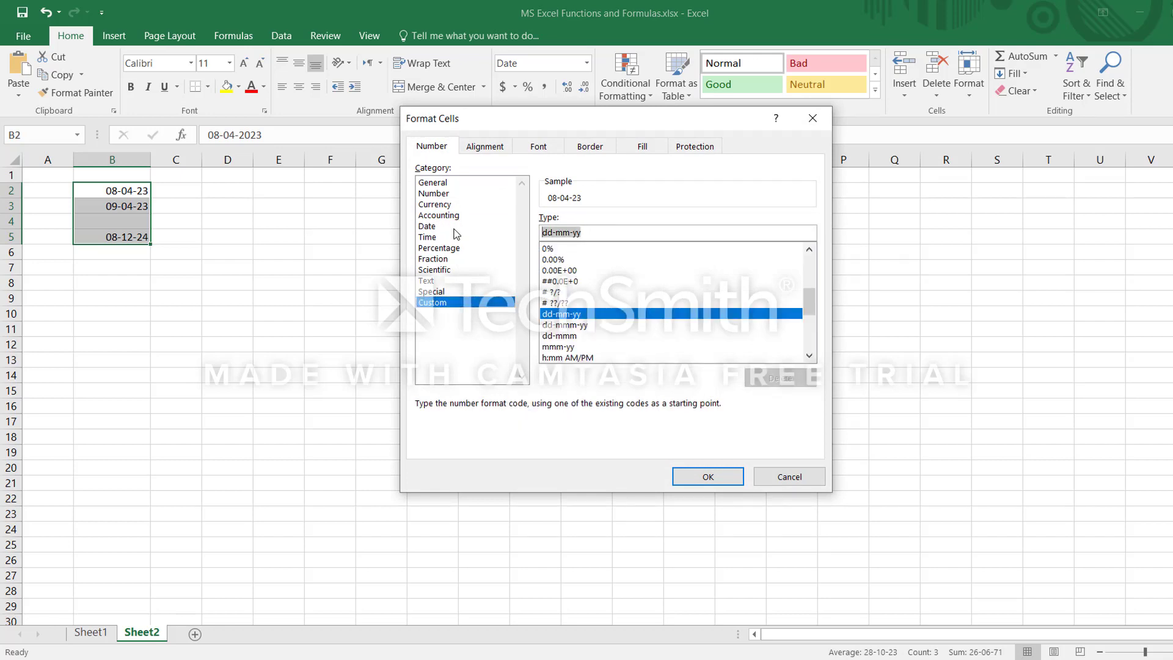
type("dddd")
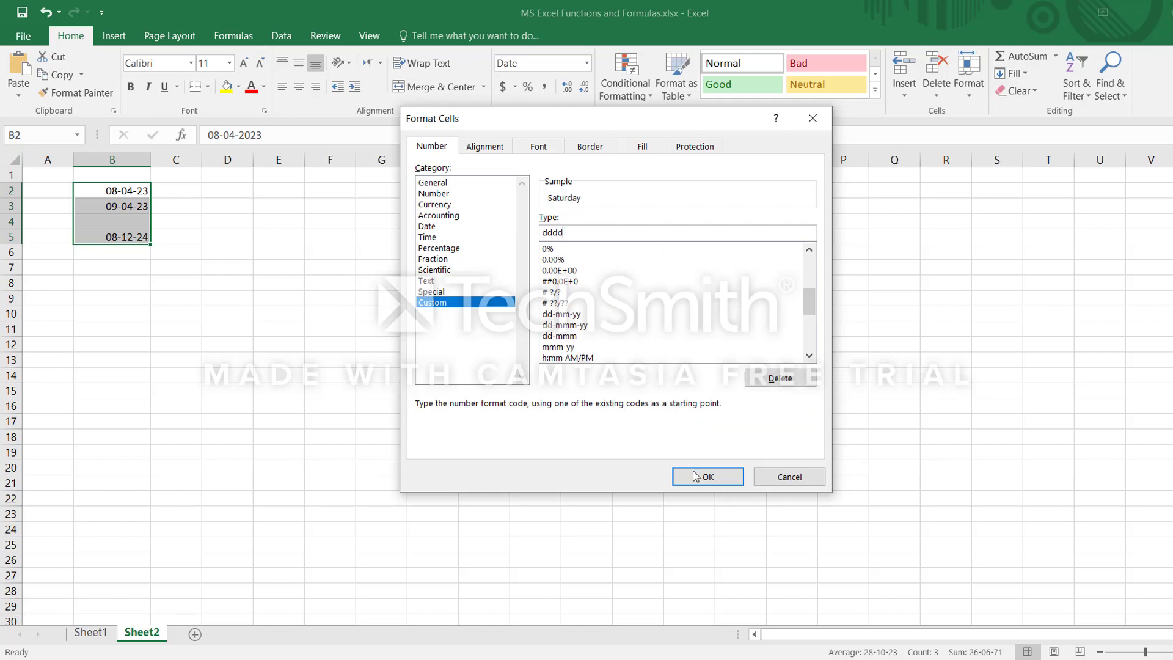
left_click(697, 477)
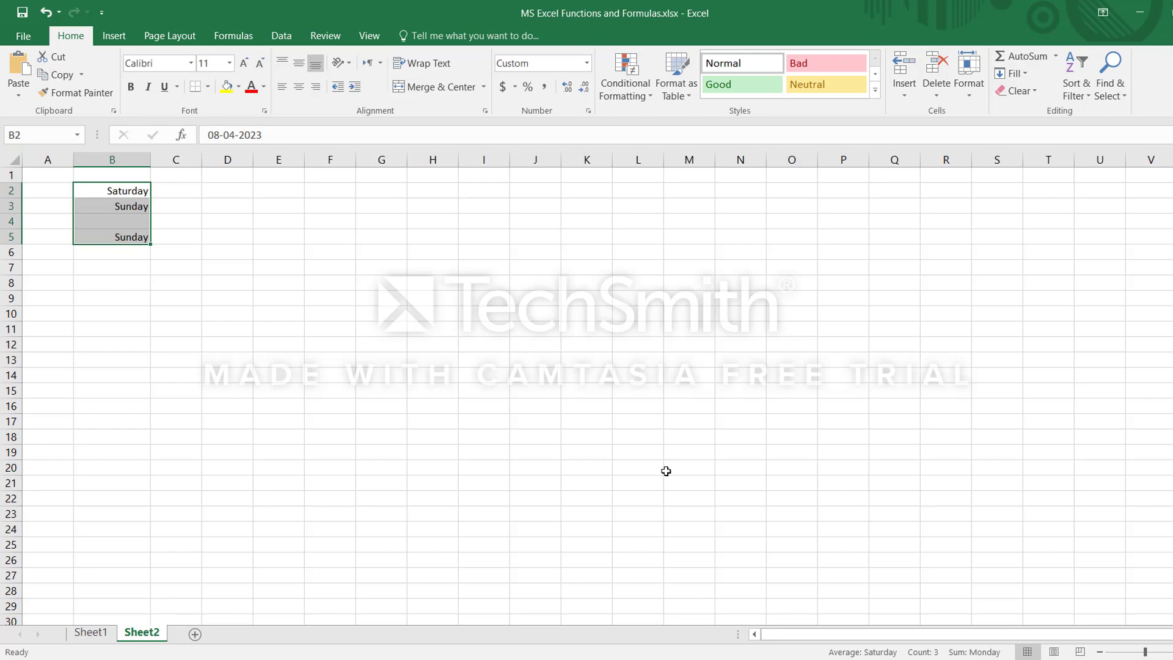
Inspect the underlying date stored in cell B2 behind its displayed weekday name, leaving the cell unedited
left_click(177, 193)
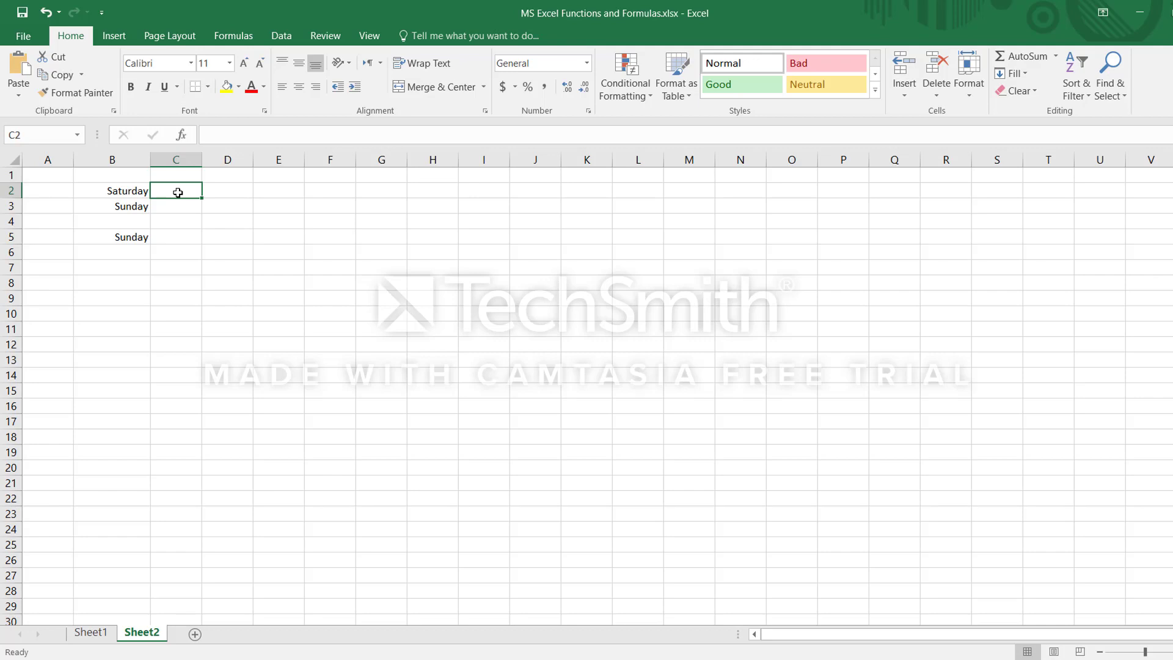
key("Left")
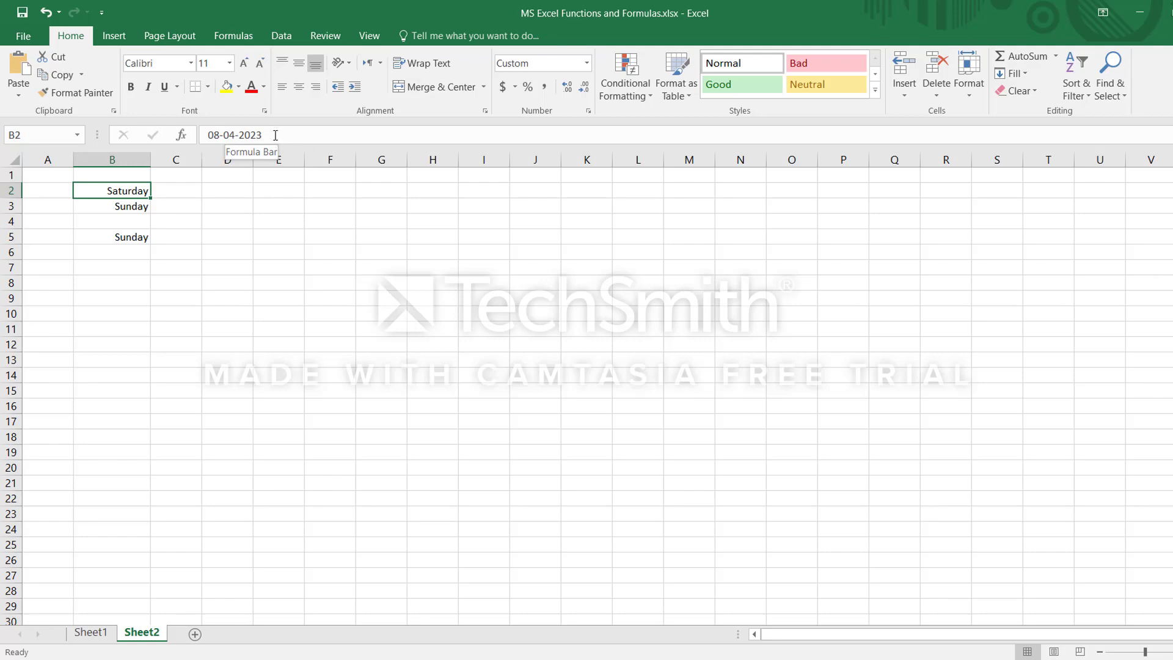
left_click(256, 134)
left_click_drag(255, 134, 188, 133)
left_click(294, 135)
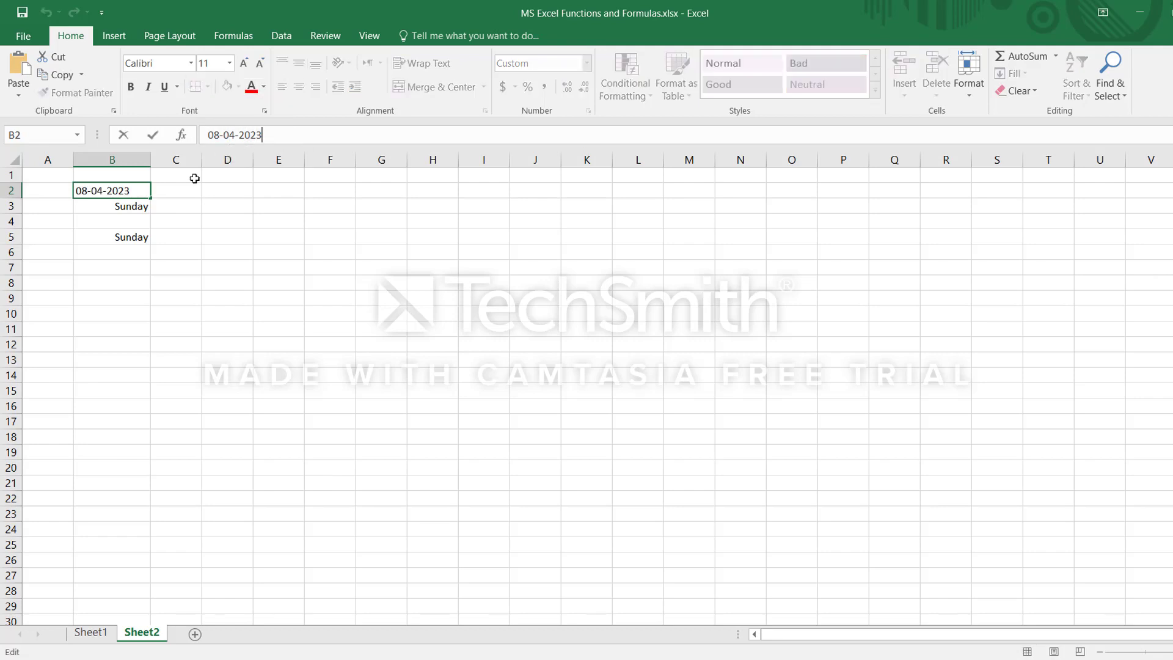
left_click(141, 191)
key("Escape")
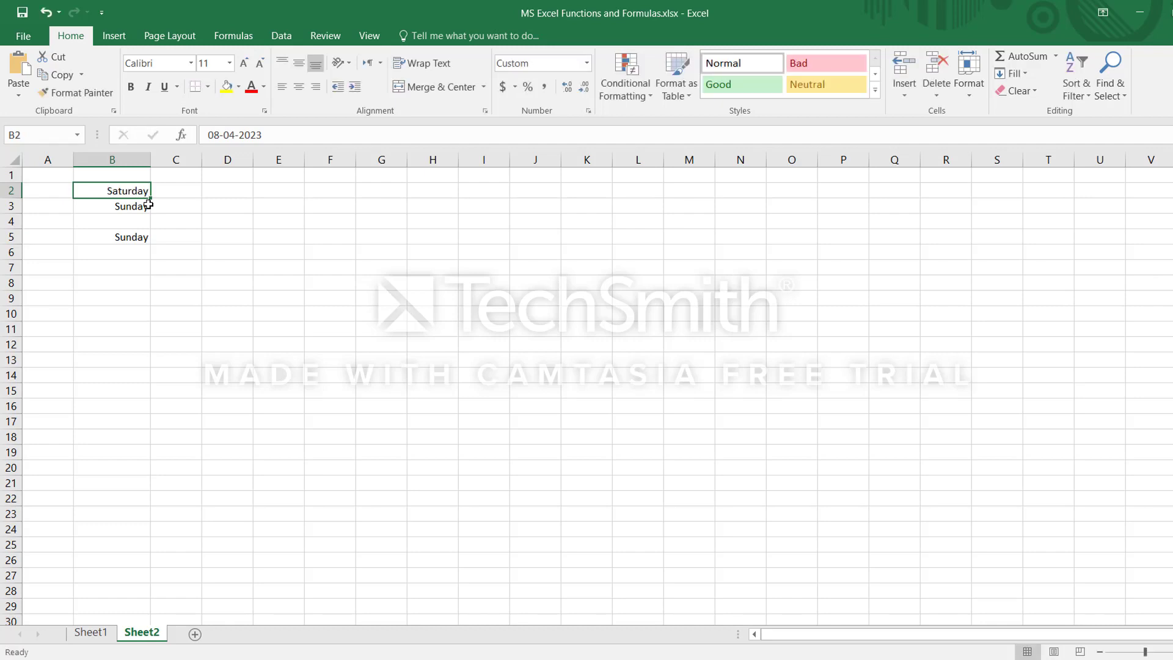
Enter the formula =B2+10 in cell D2 to add ten days to the first date
key("Right")
key("Right")
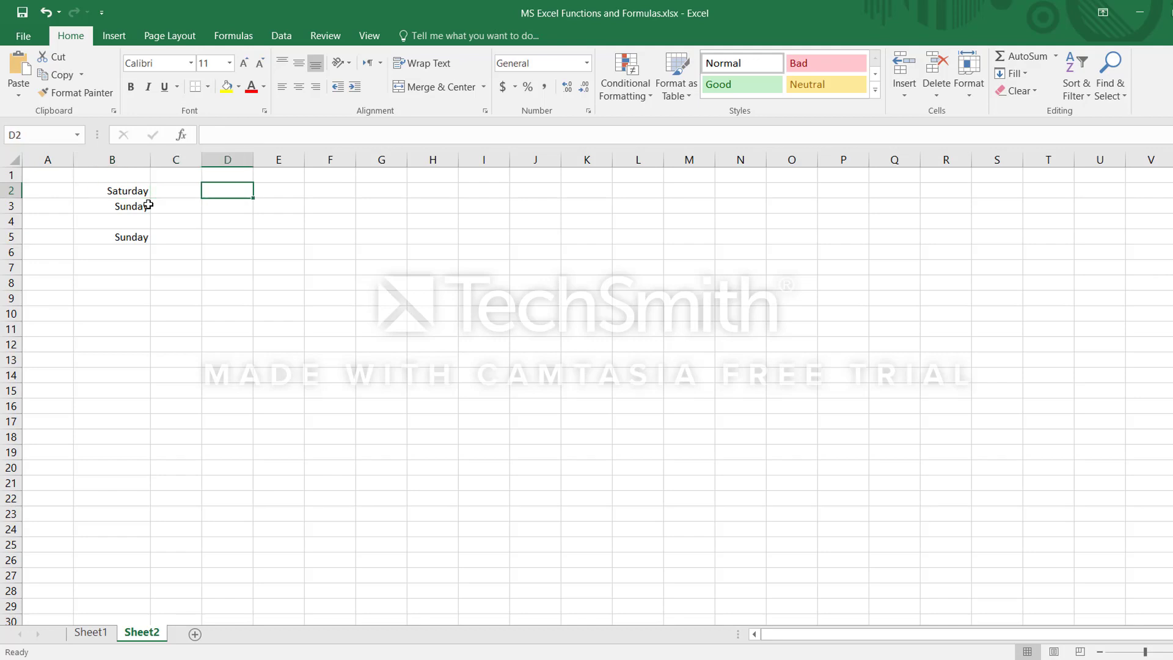
type("=")
key("Left")
key("Left")
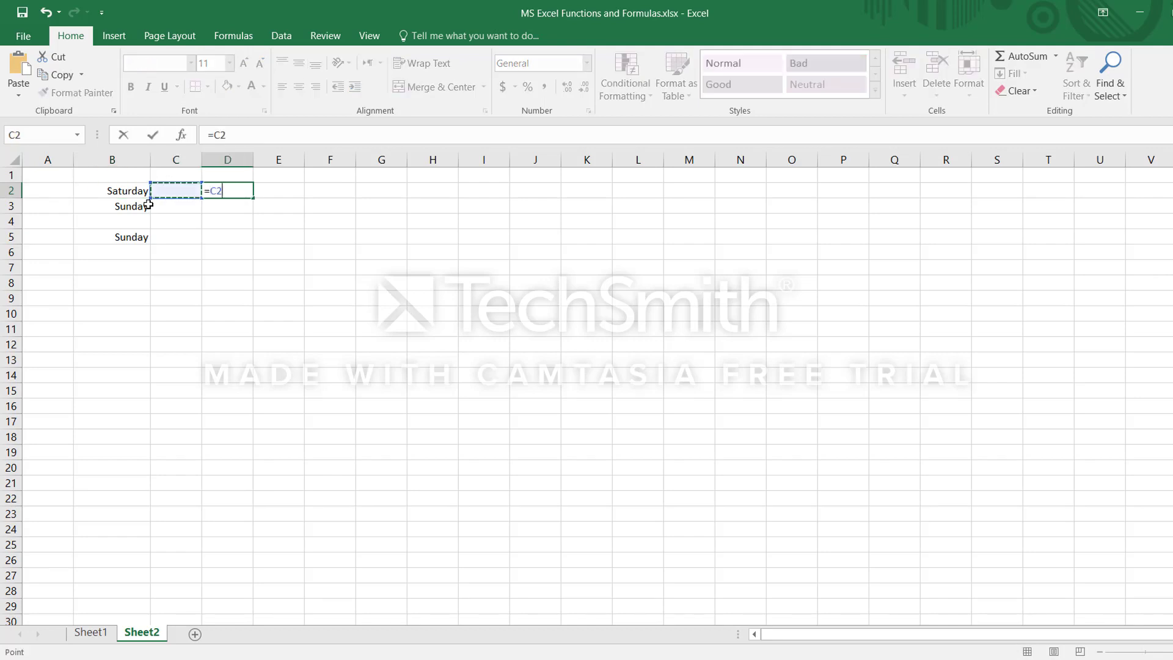
type("+10")
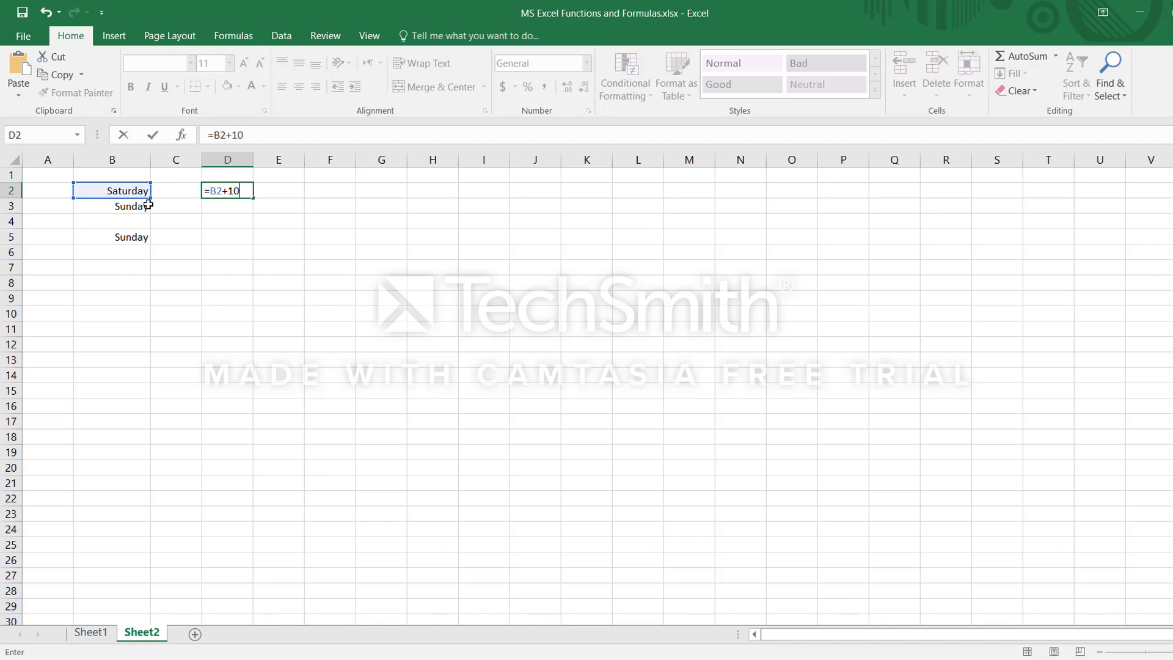
key("Return")
key("Up")
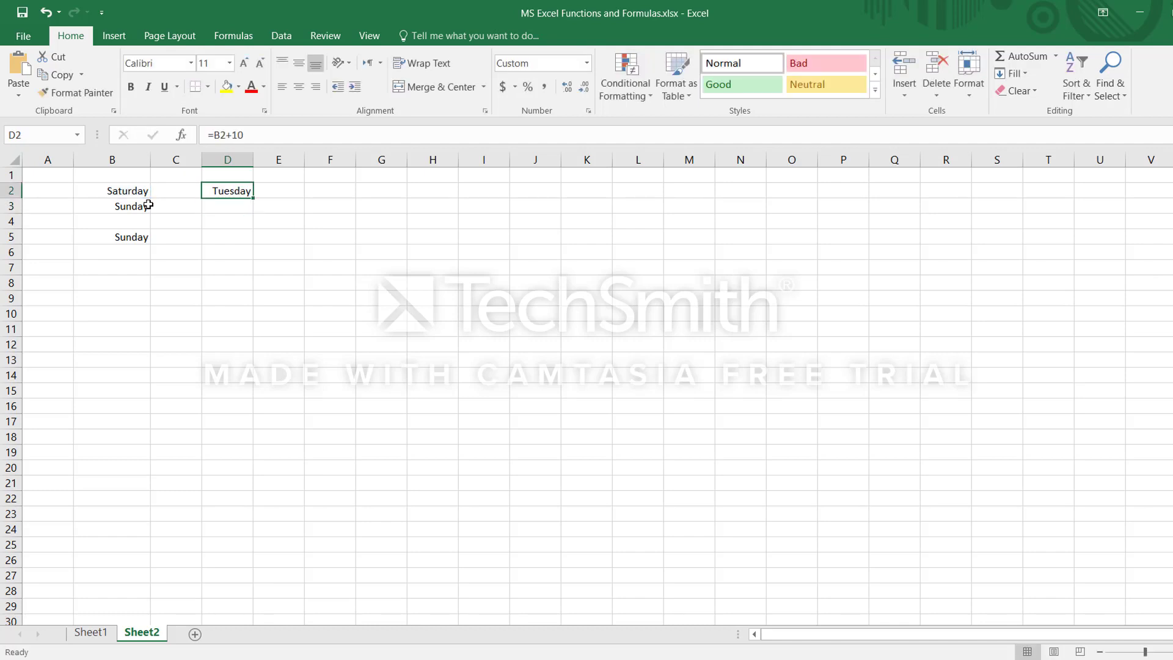
Check the weekday in cell D2 against 18 April 2023 in the system calendar
left_click(126, 191)
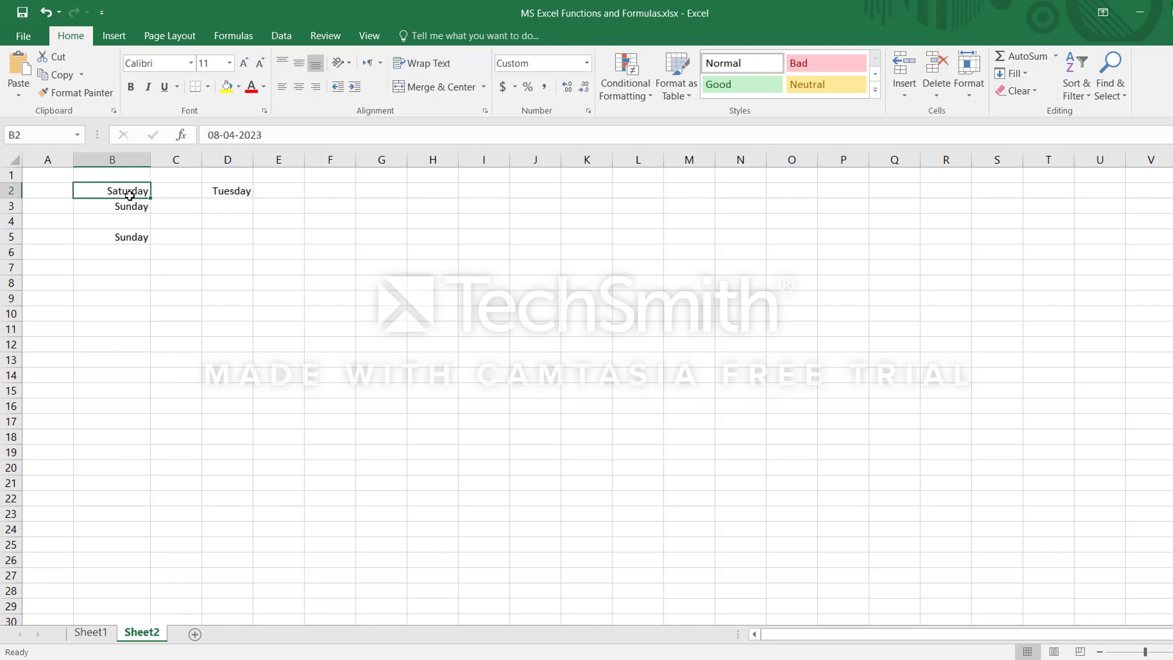
left_click(220, 194)
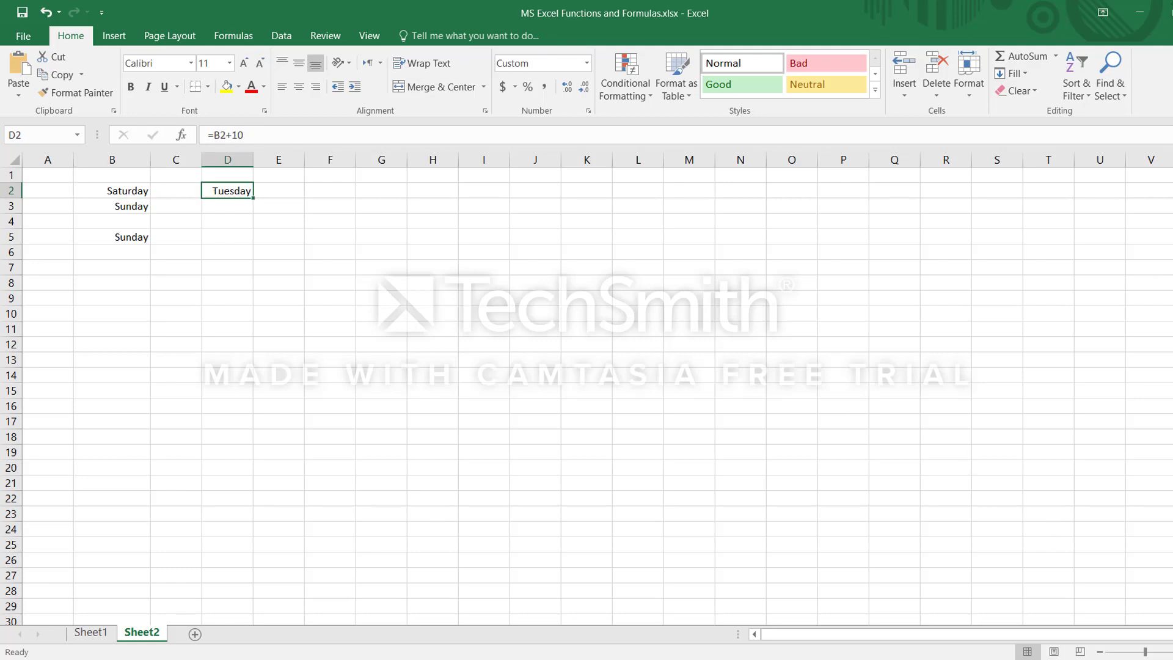
left_click(1146, 658)
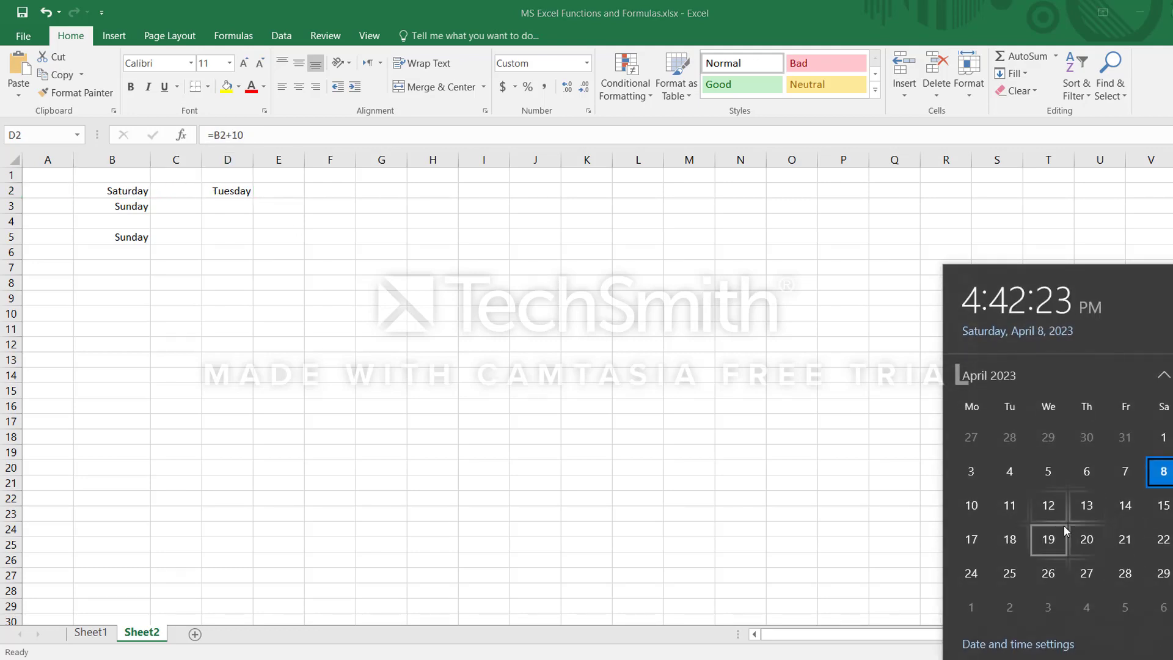
left_click(1011, 540)
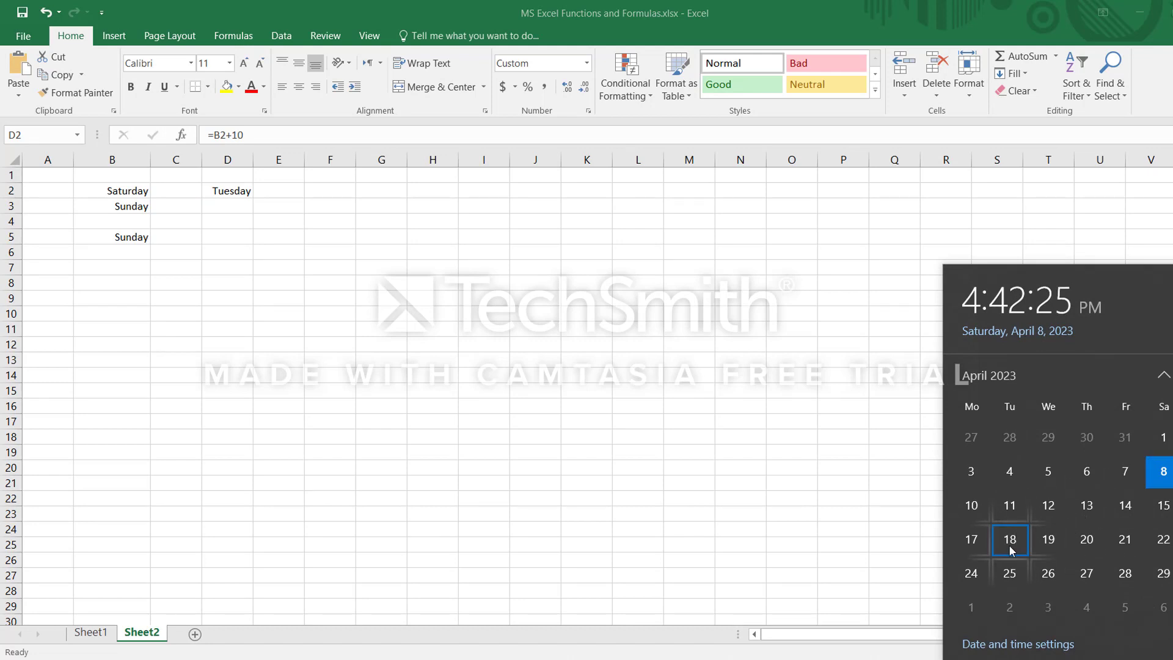
left_click(223, 192)
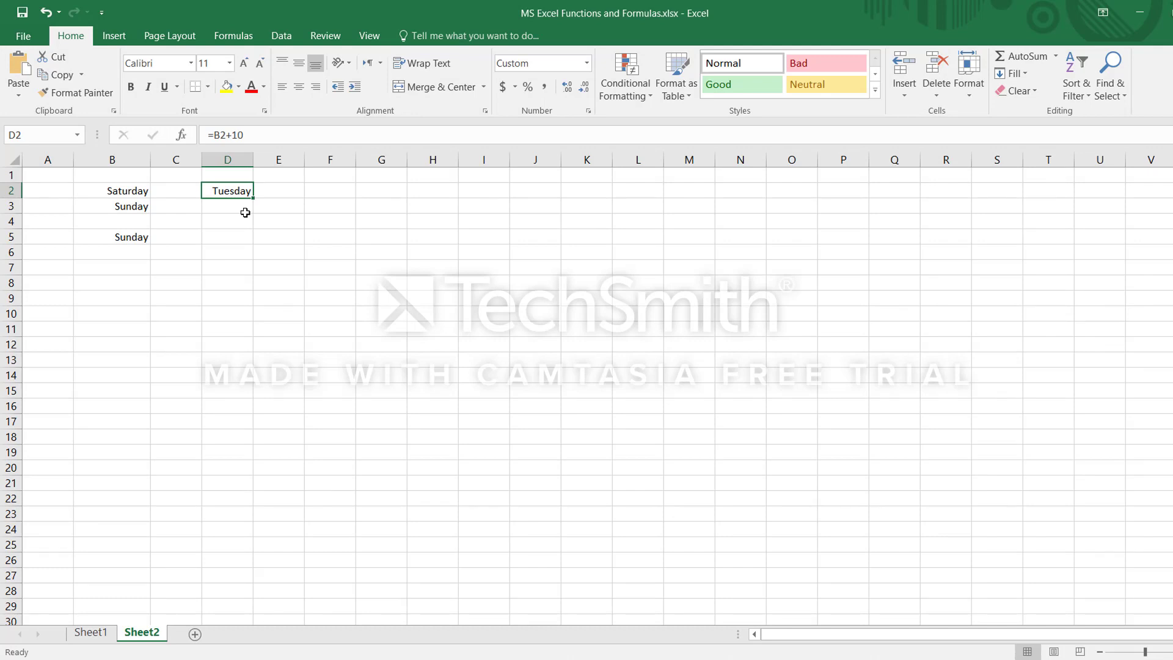
Fill the formula from D2 down into D3 and widen column D by about a third
left_click(245, 212)
key("ctrl+d")
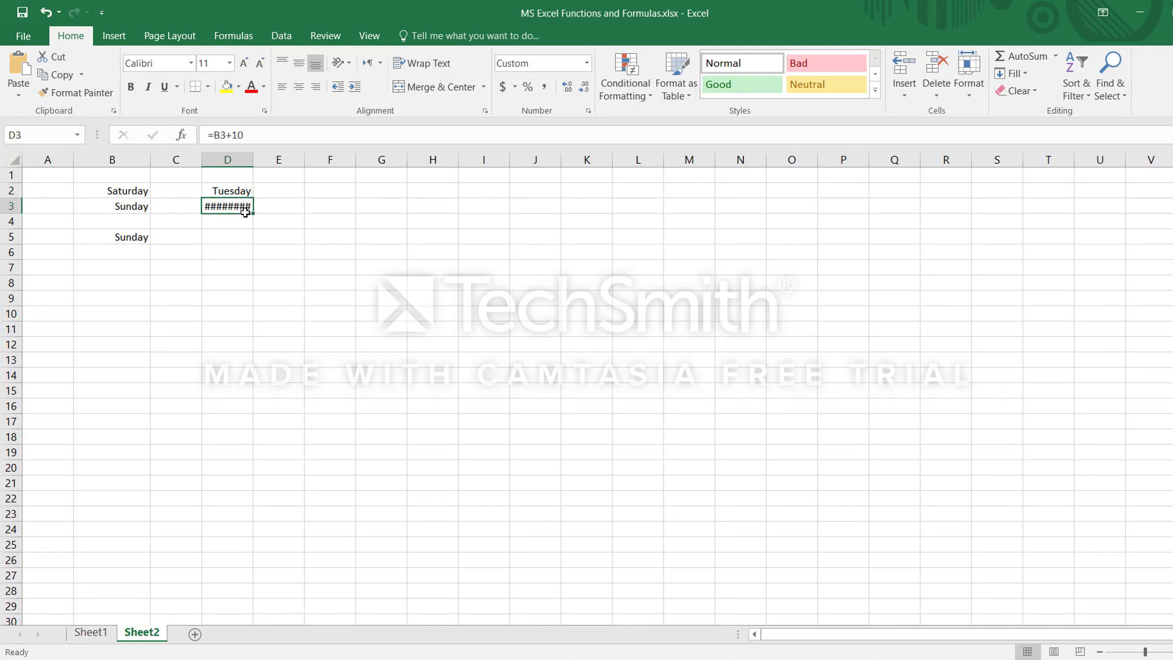
left_click_drag(253, 161, 267, 165)
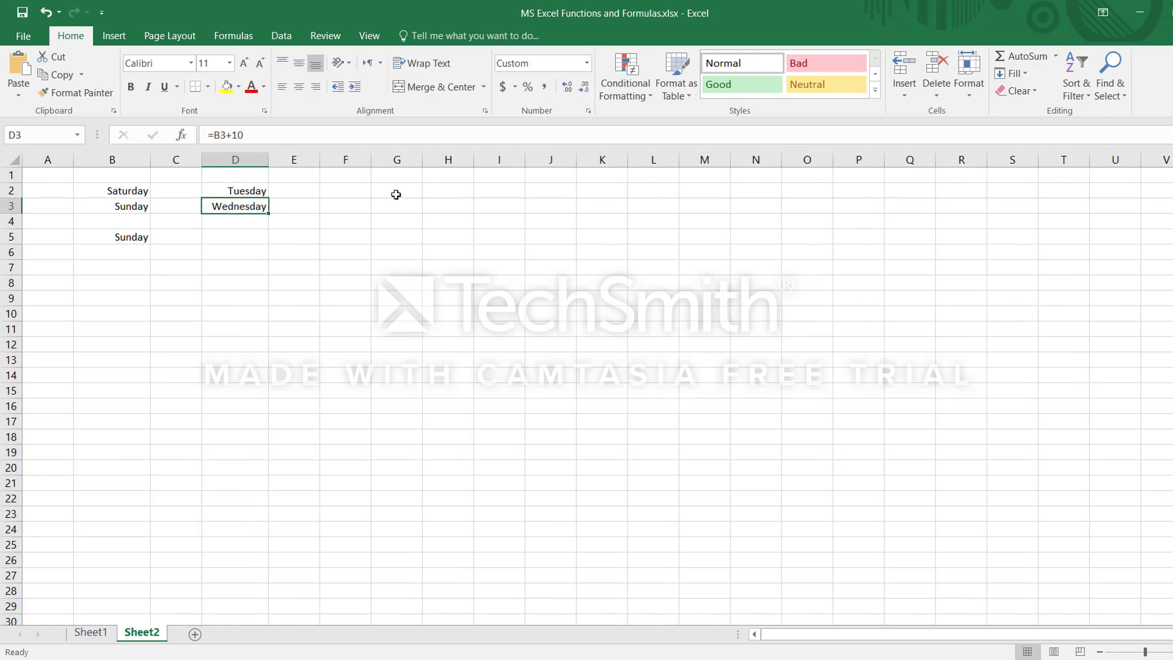
Copy the add-ten-days formula from cell D3 to cell D5 and check its cell reference
key("ctrl+c")
key("Down")
key("Down")
key("ctrl+v")
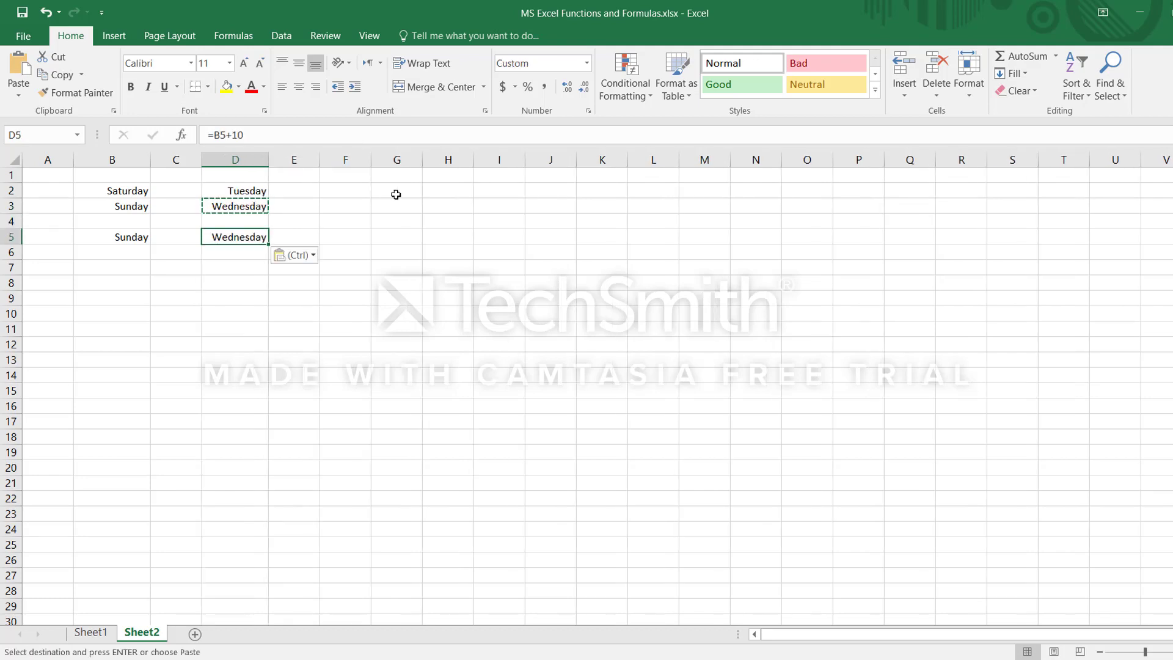
key("Escape")
key("F2")
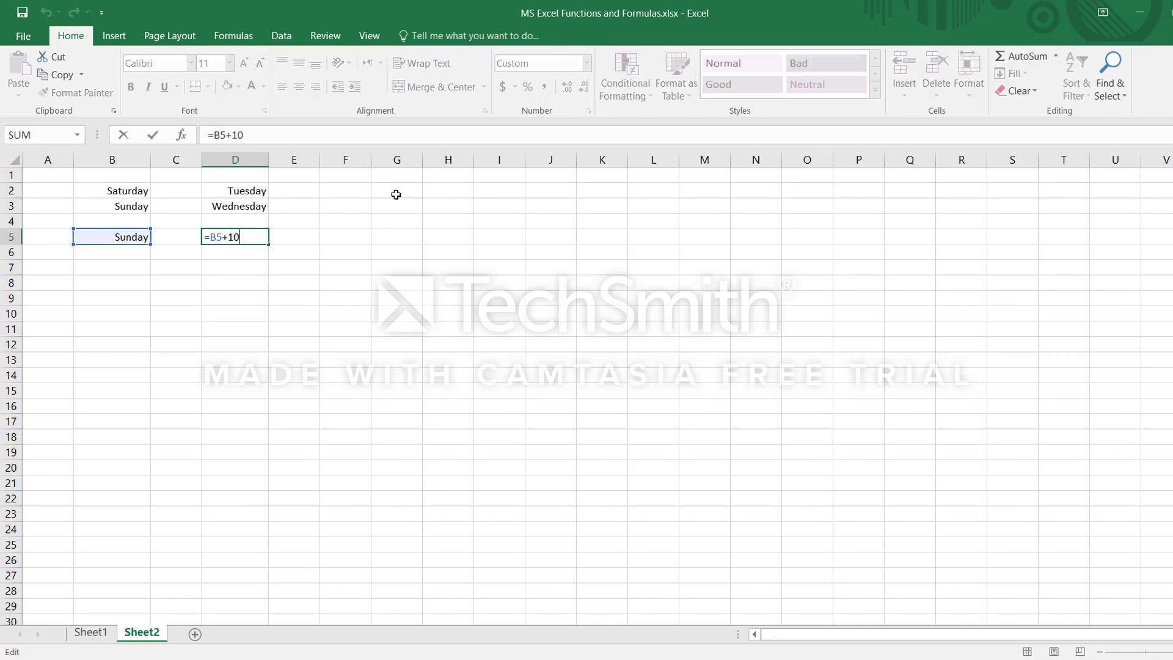
key("Escape")
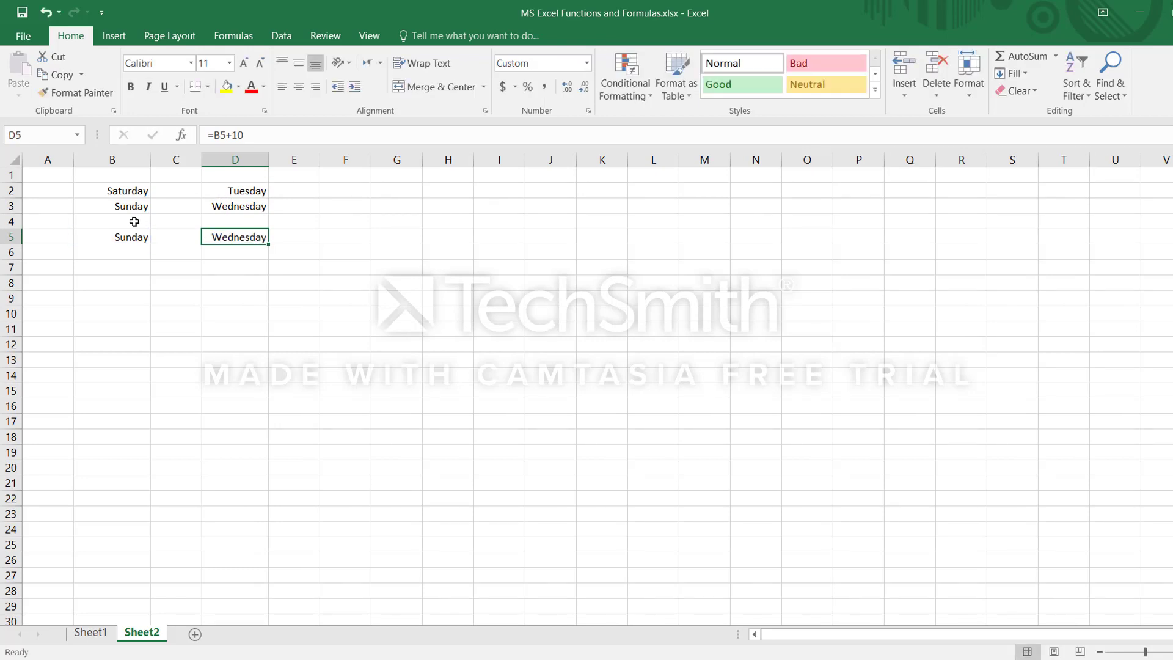
Enter the date 8-6-2023 in the empty cell B4
left_click(134, 221)
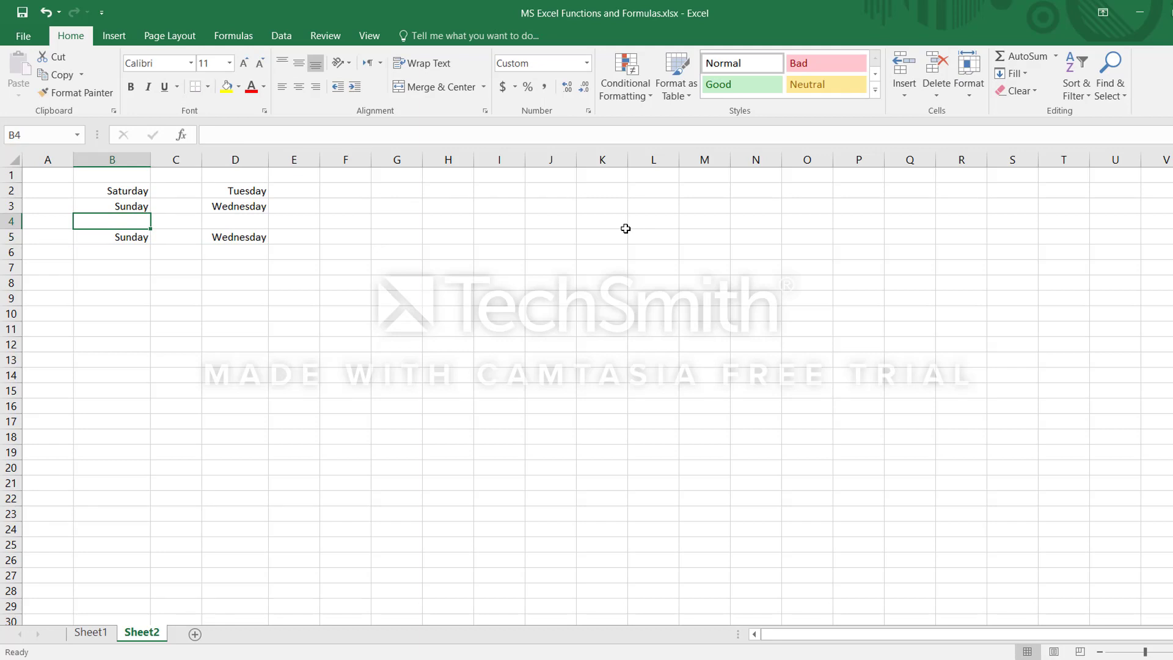
type("8-")
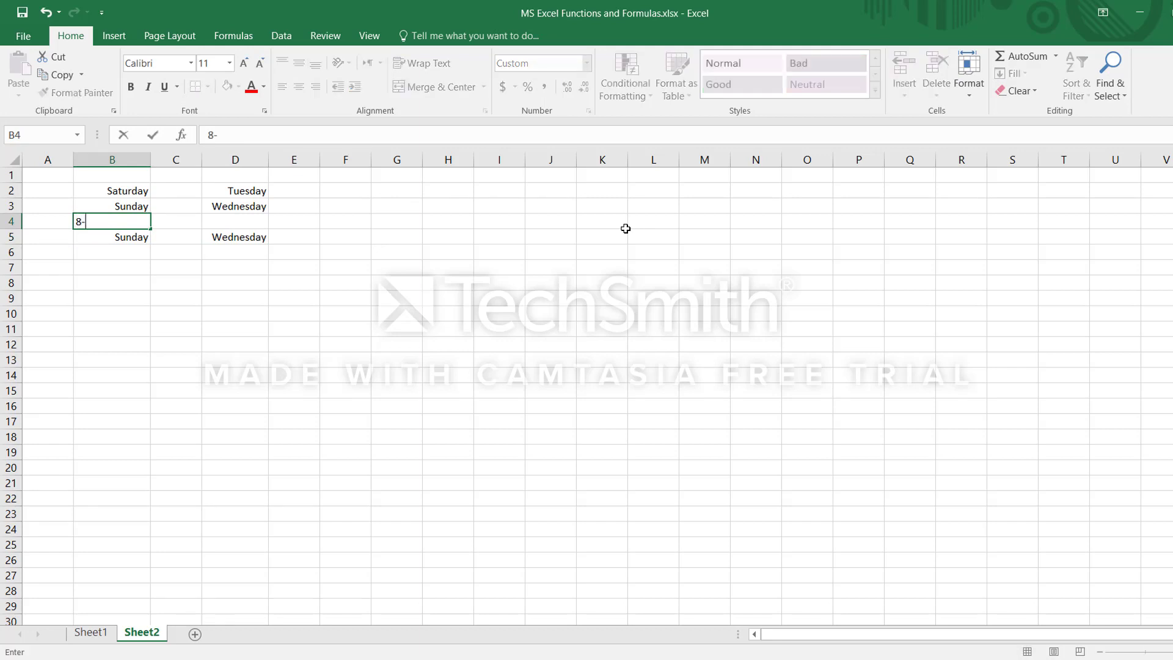
type("6-2023")
key("Tab")
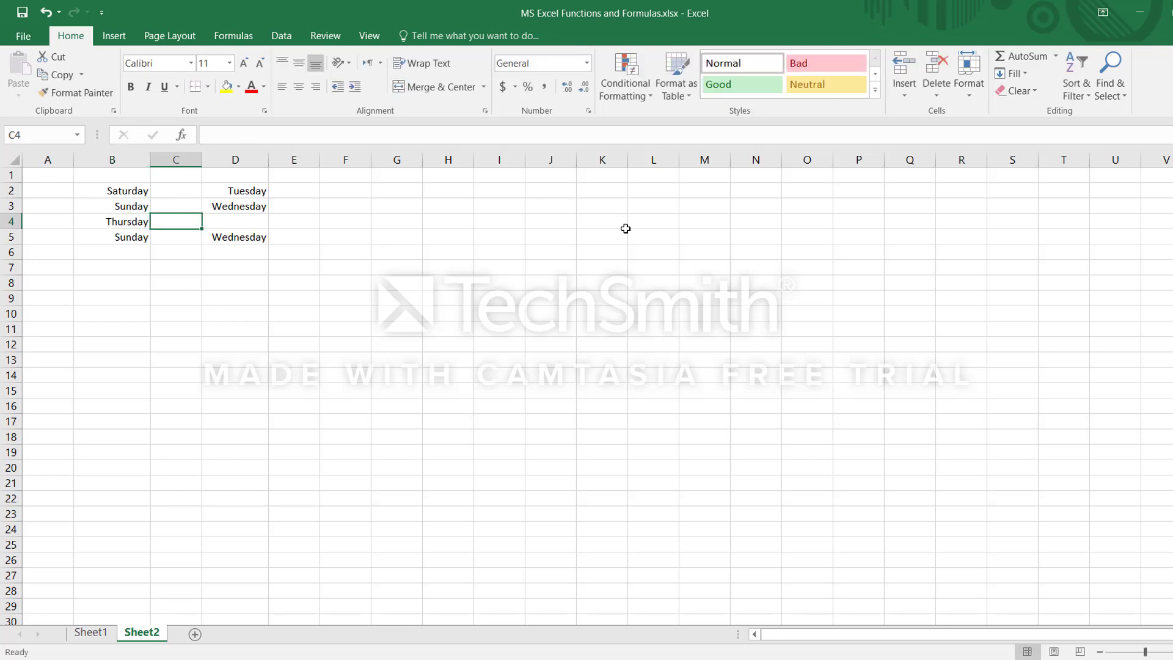
Fill the add-ten-days formula from D3 down into cell D4
key("Tab")
key("ctrl+d")
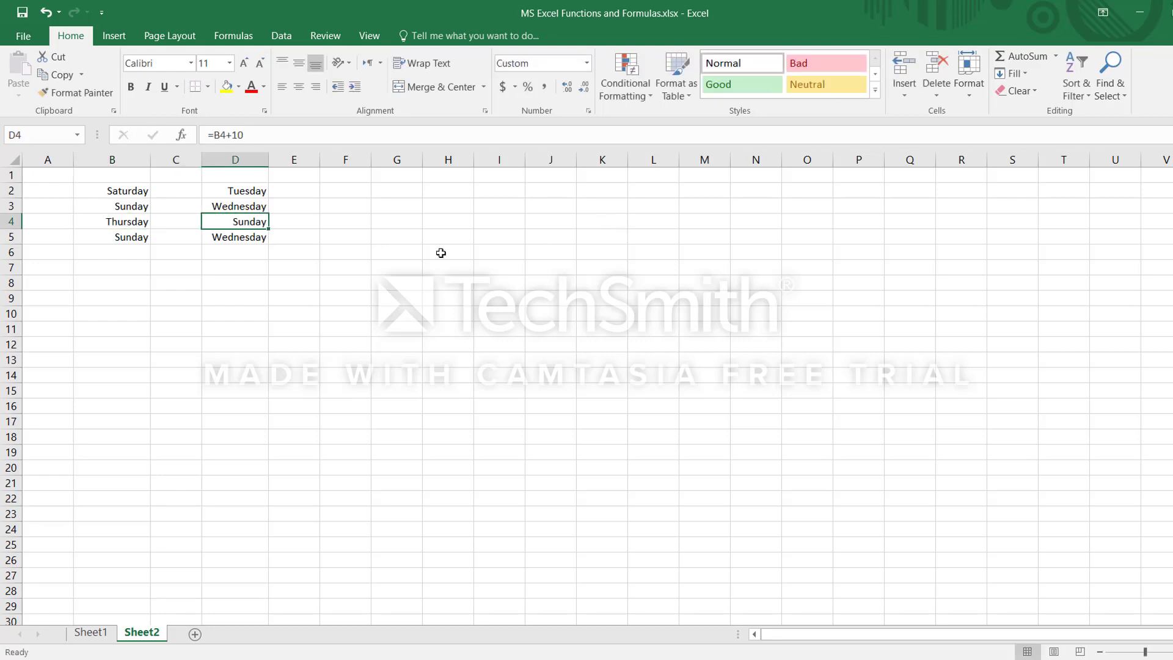
left_click(394, 269)
Format cells D2:D5 with the Date type 14-Mar-12
left_click_drag(248, 191, 236, 240)
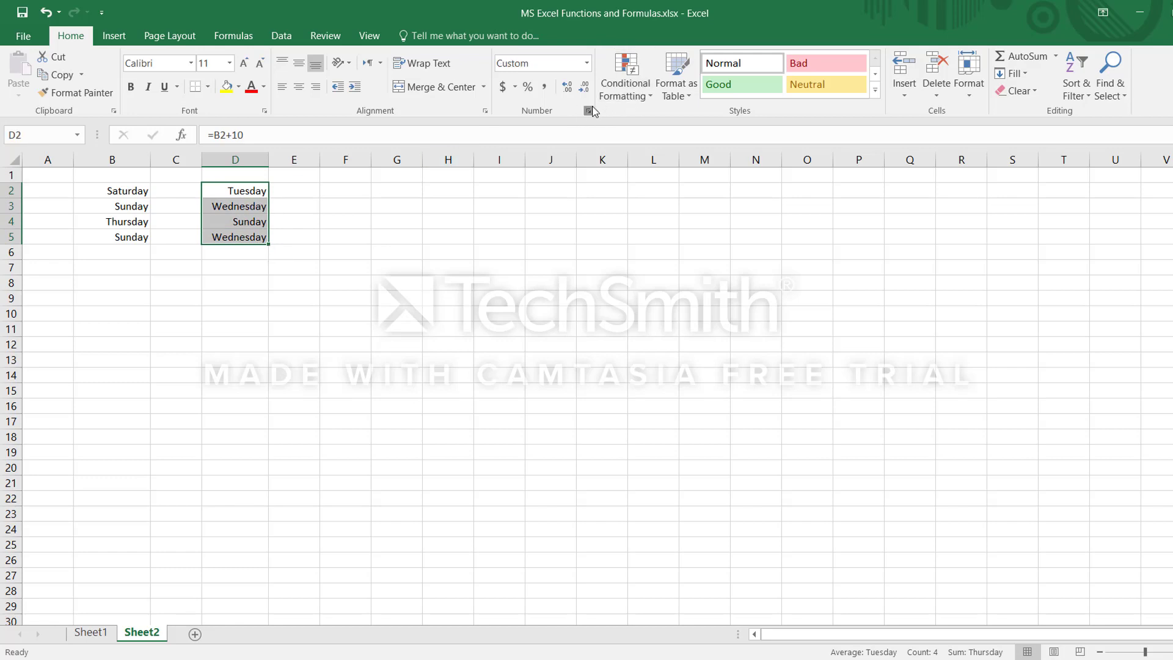
left_click(588, 110)
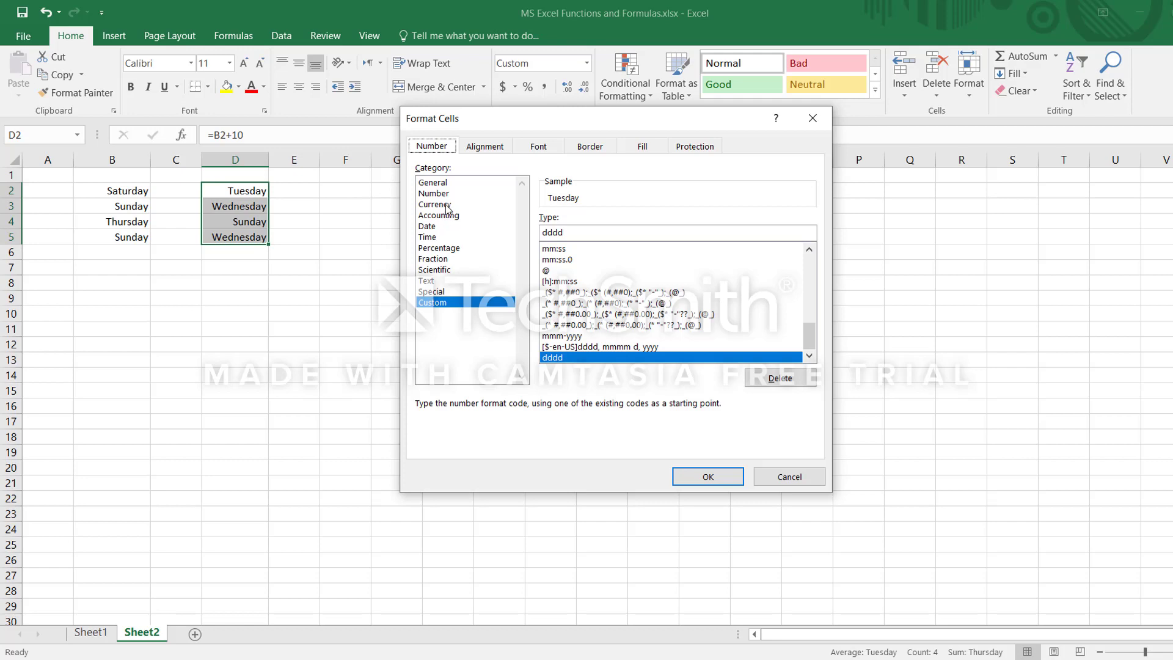
left_click(435, 227)
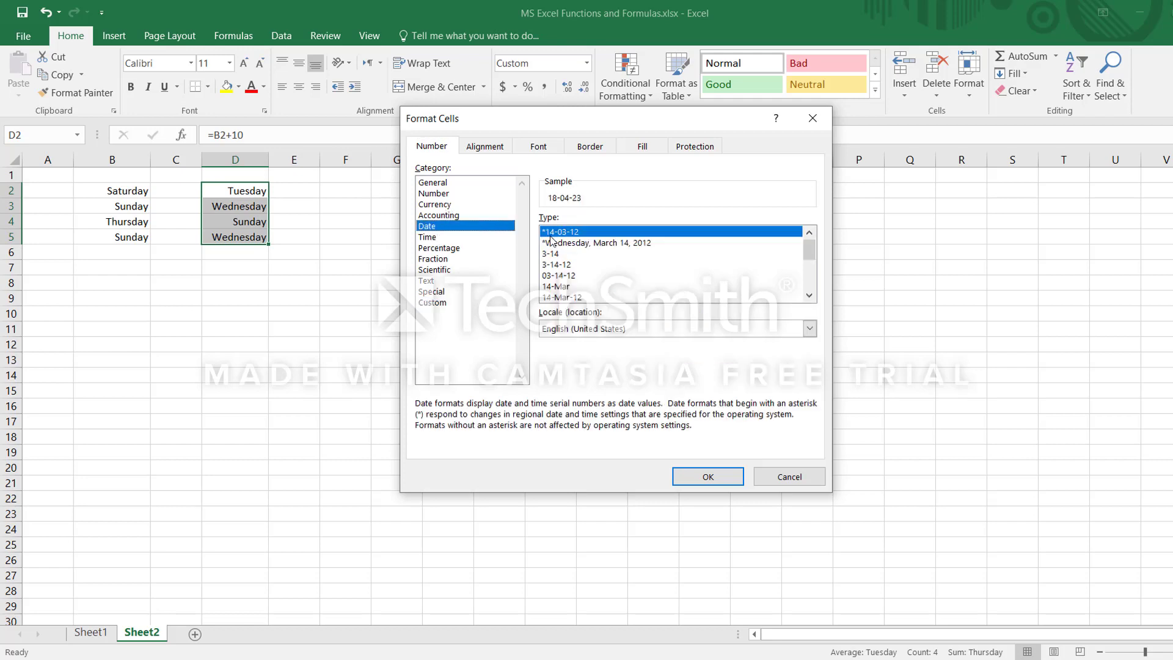
left_click(577, 297)
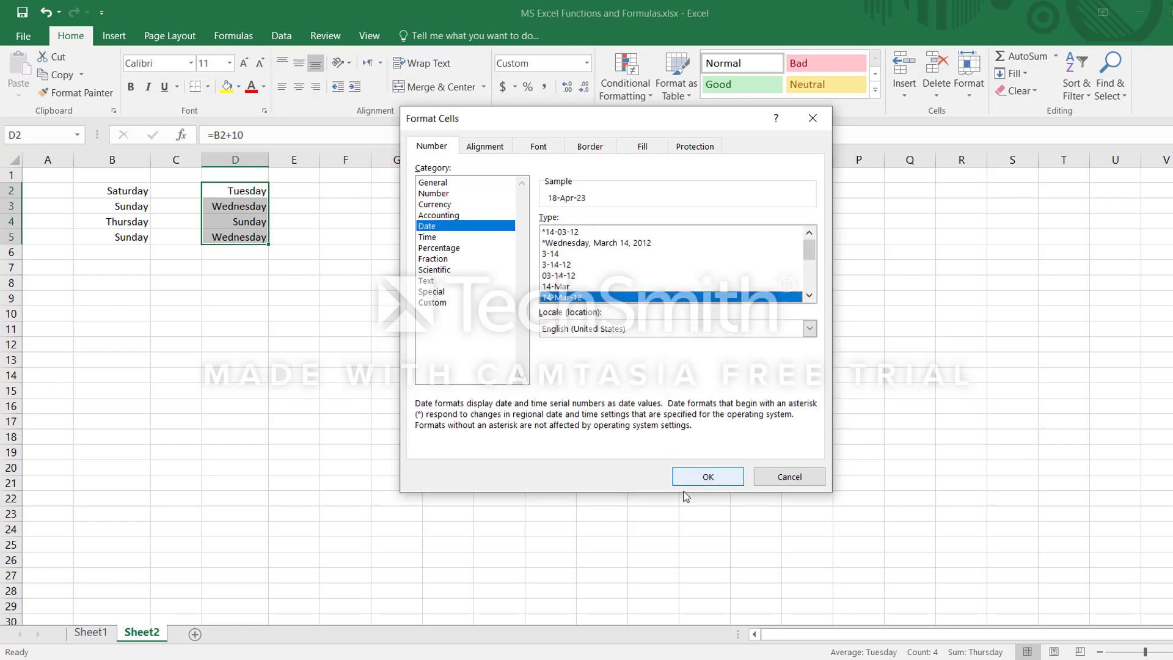
left_click(707, 477)
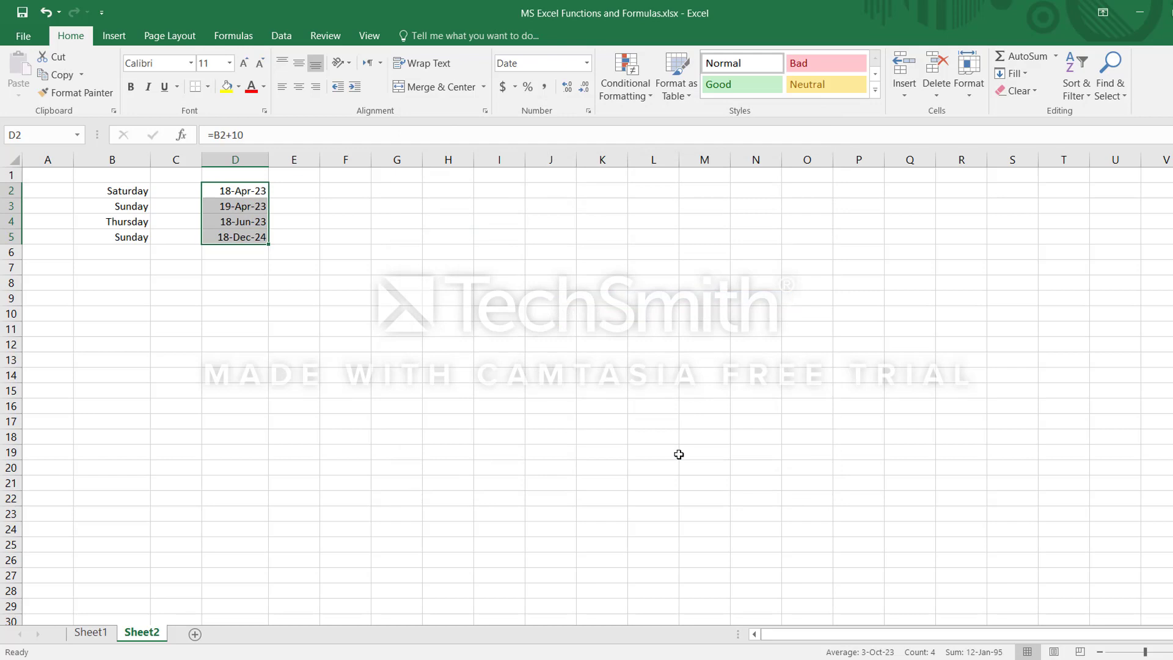
Compare the source dates in B2 and B3 with the calculated dates in D2 and D3
left_click(259, 192)
left_click(139, 190)
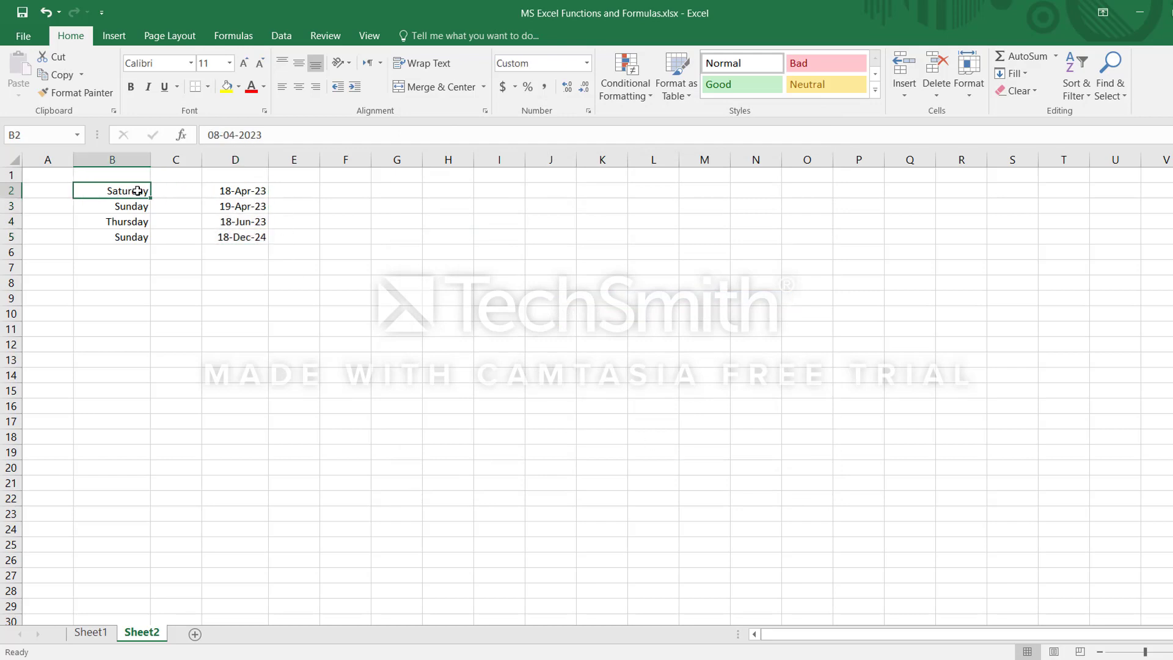
left_click(225, 190)
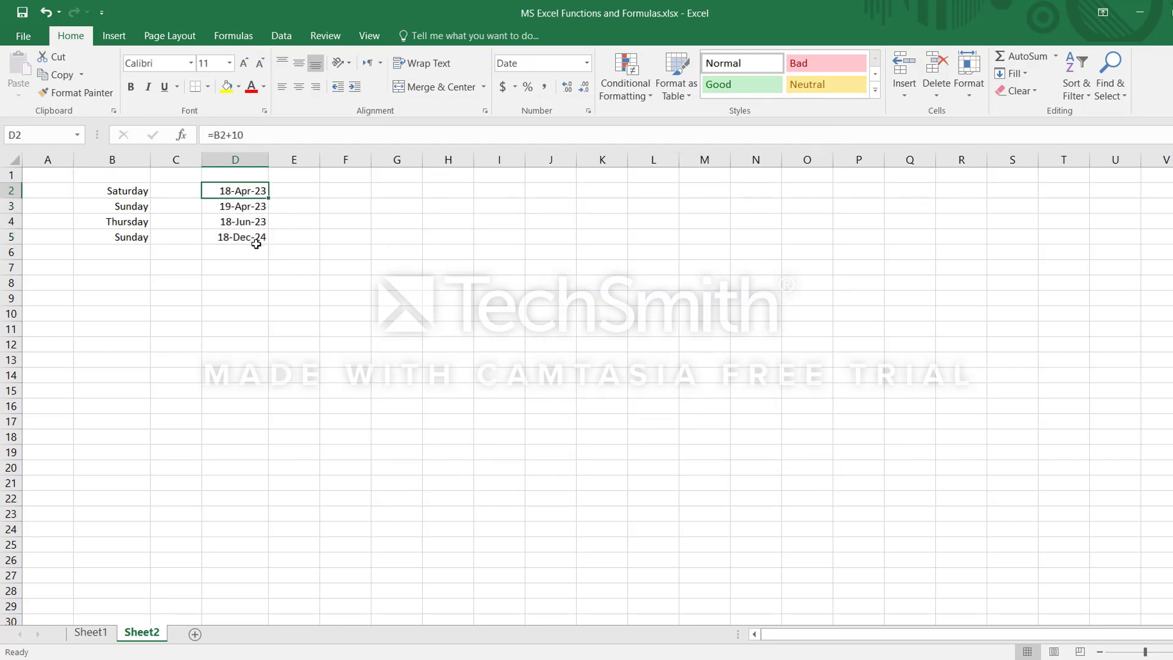
left_click(138, 209)
left_click(254, 211)
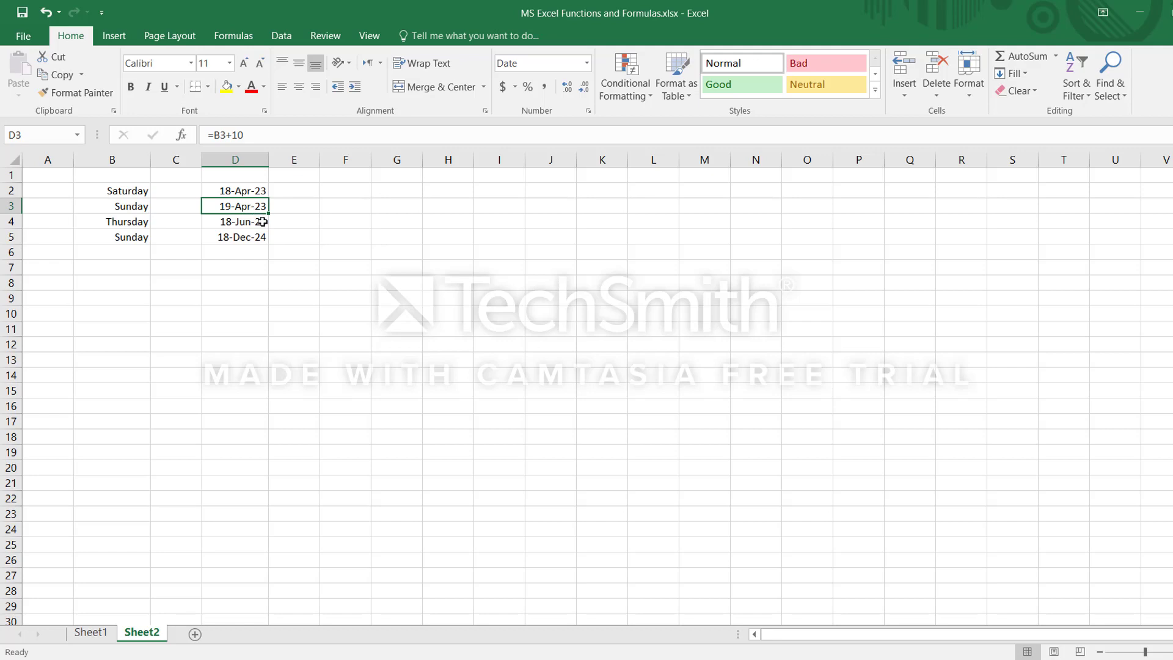
Change the custom number format of cells B2:B5 to ddd for abbreviated weekday names
left_click_drag(141, 191, 128, 244)
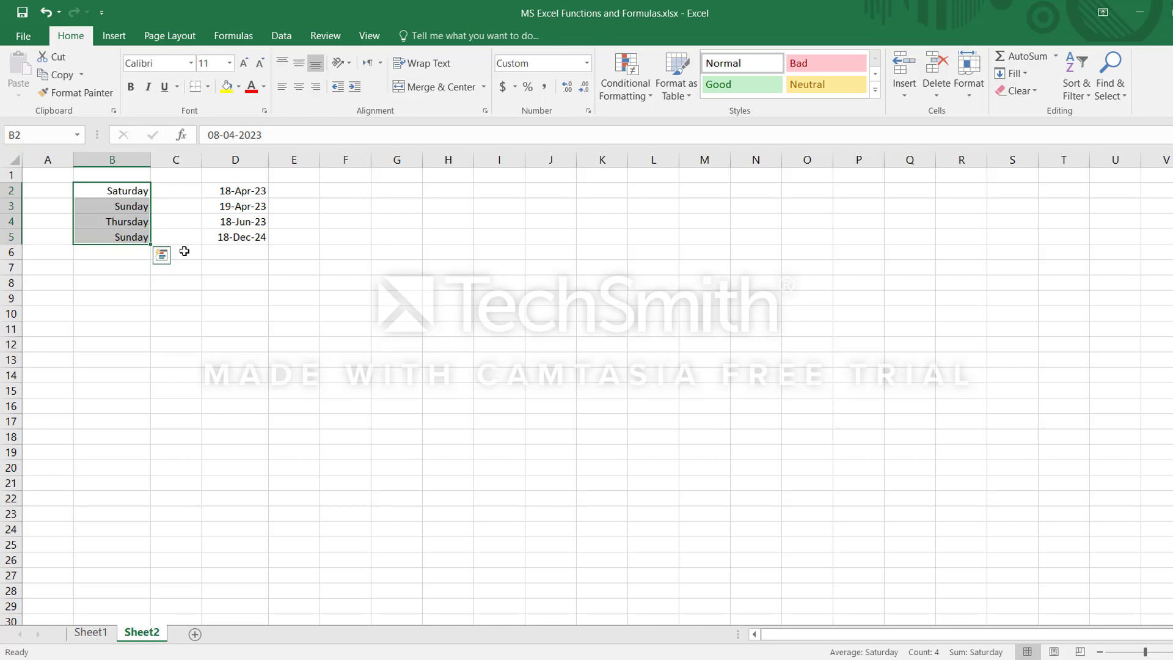
left_click(588, 111)
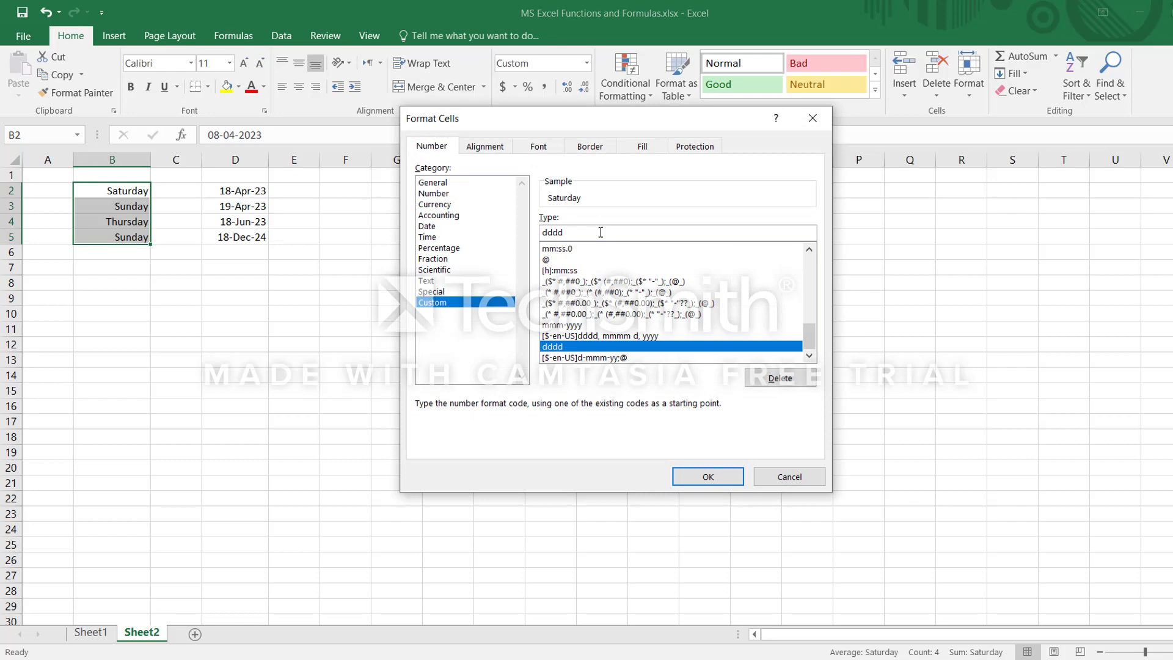
key("BackSpace")
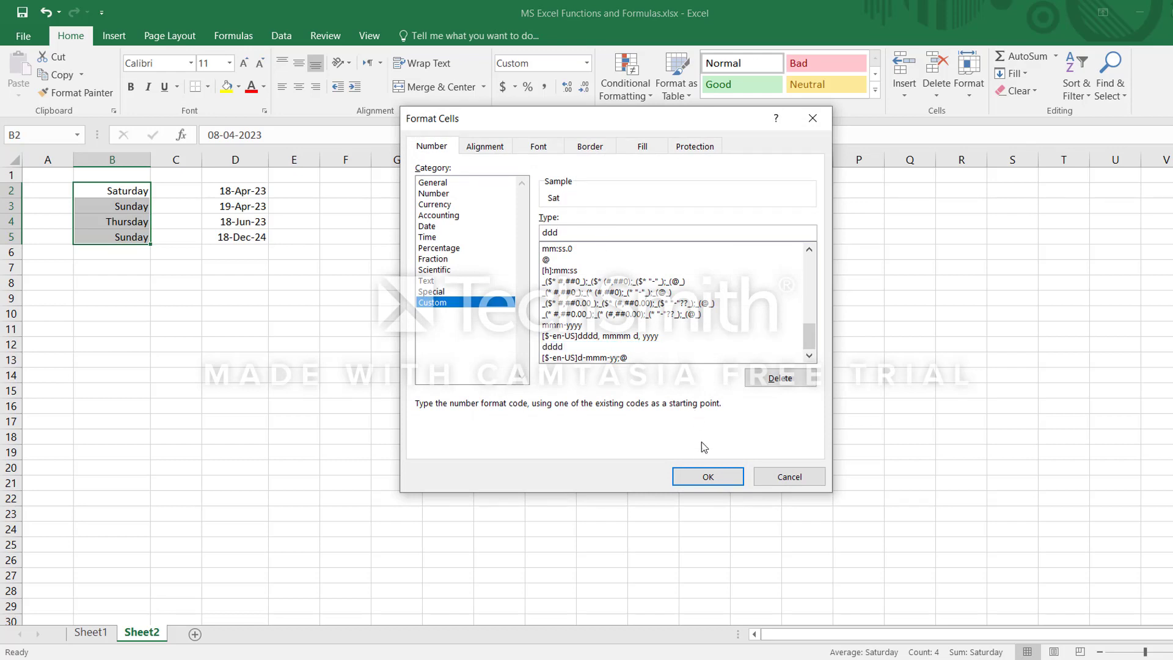
left_click(708, 476)
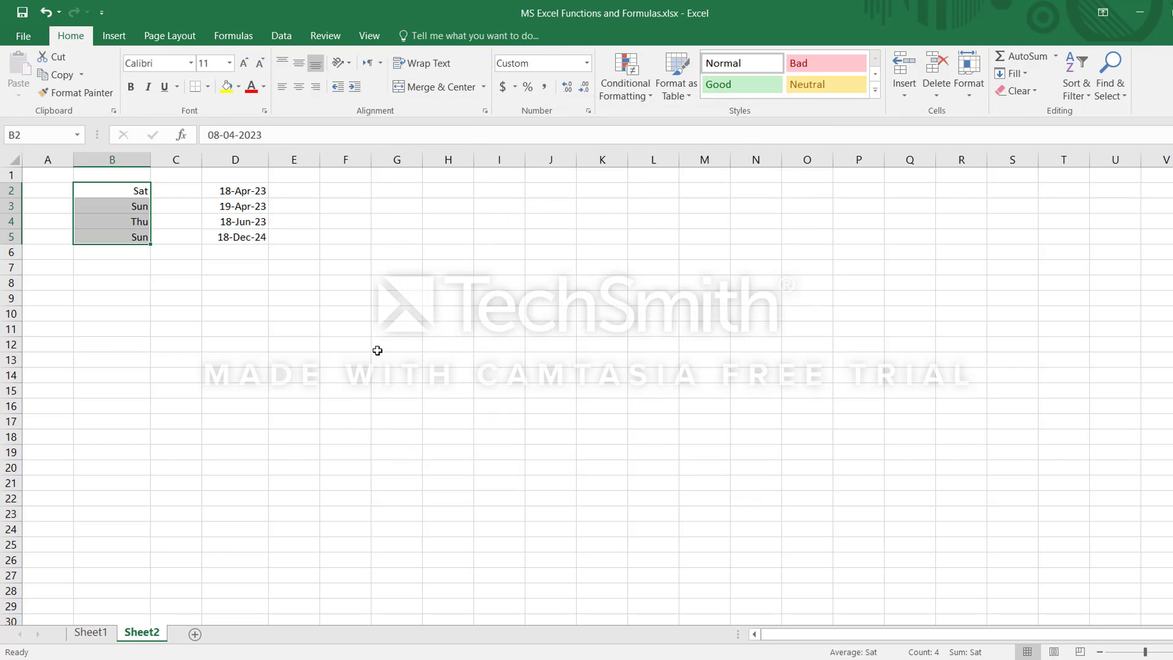
Copy the abbreviated weekday format from B2:B5 onto the calculated dates in D2:D5 with Format Painter
left_click(76, 92)
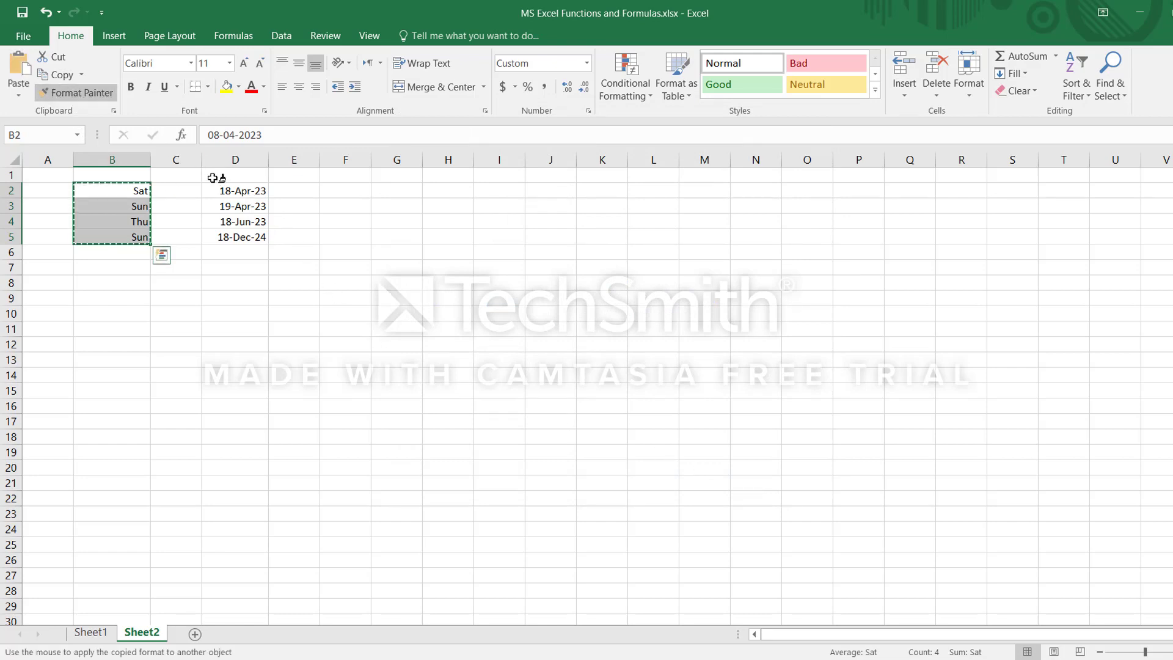
left_click_drag(232, 191, 238, 235)
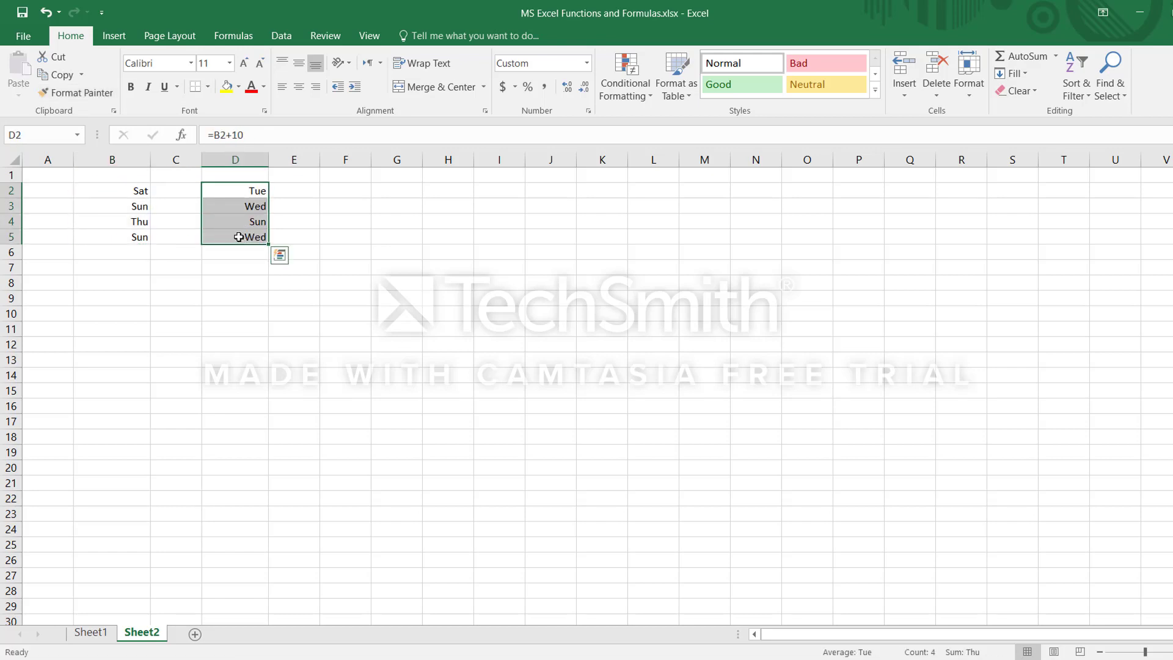
left_click(238, 235)
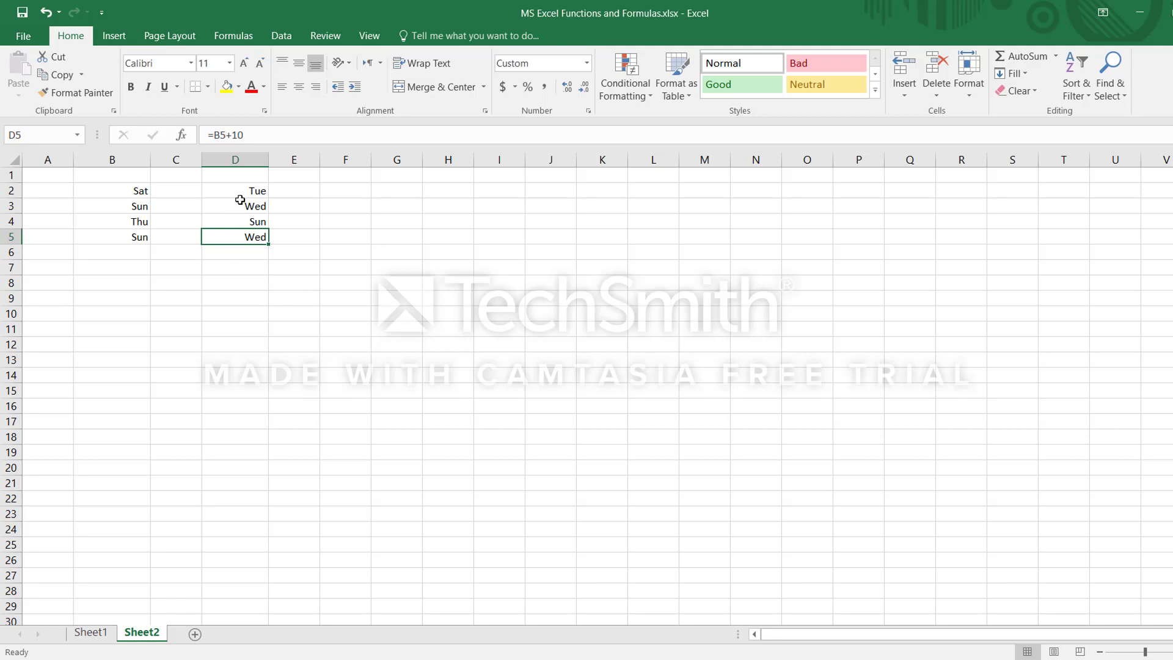
Return cells D2:D5 to a date display by formatting them with the Date type 14-Mar-12
key("Up")
key("Up")
key("Up")
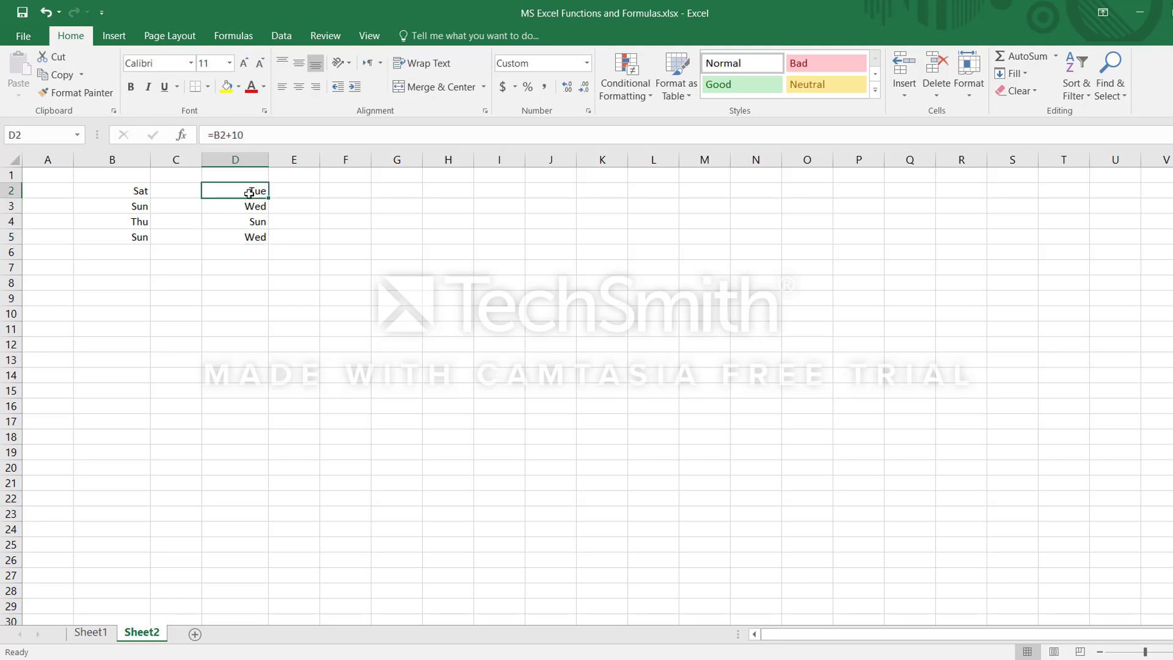
key("shift+Down")
key("shift+Down")
key("shift+Down")
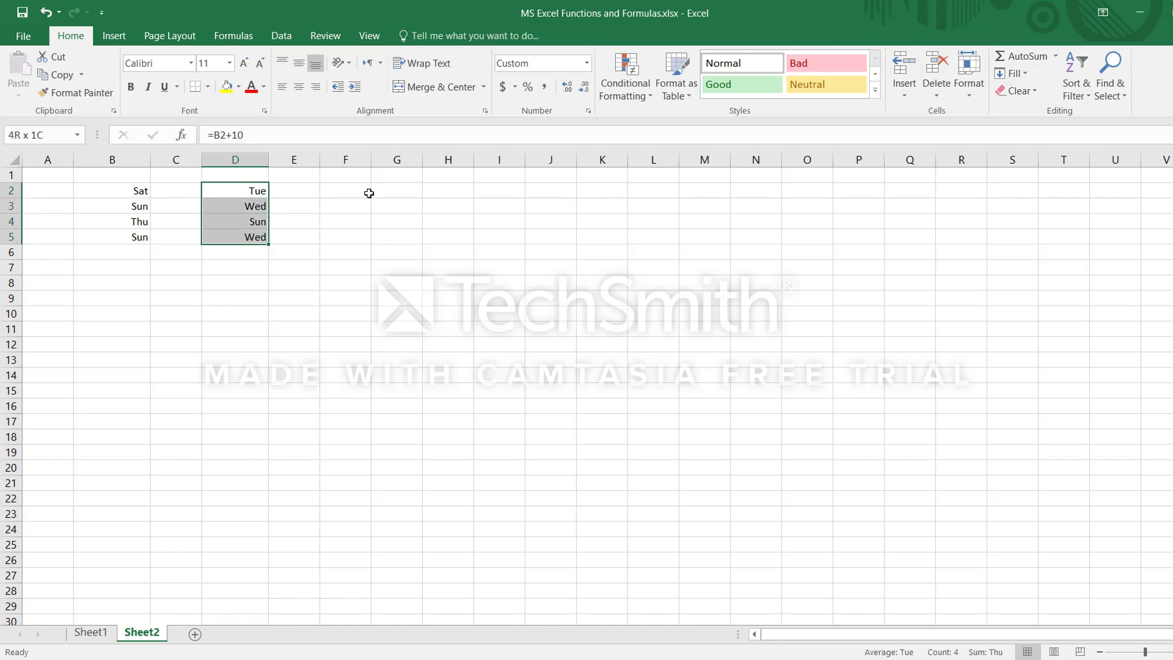
left_click(587, 111)
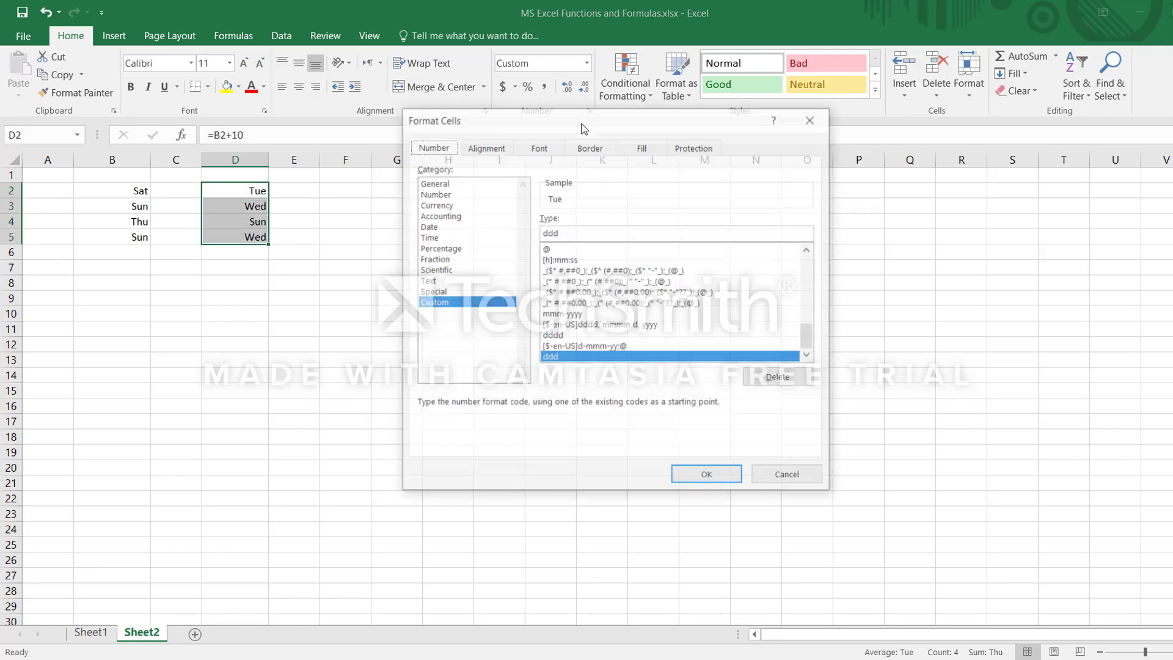
left_click(427, 226)
left_click(578, 297)
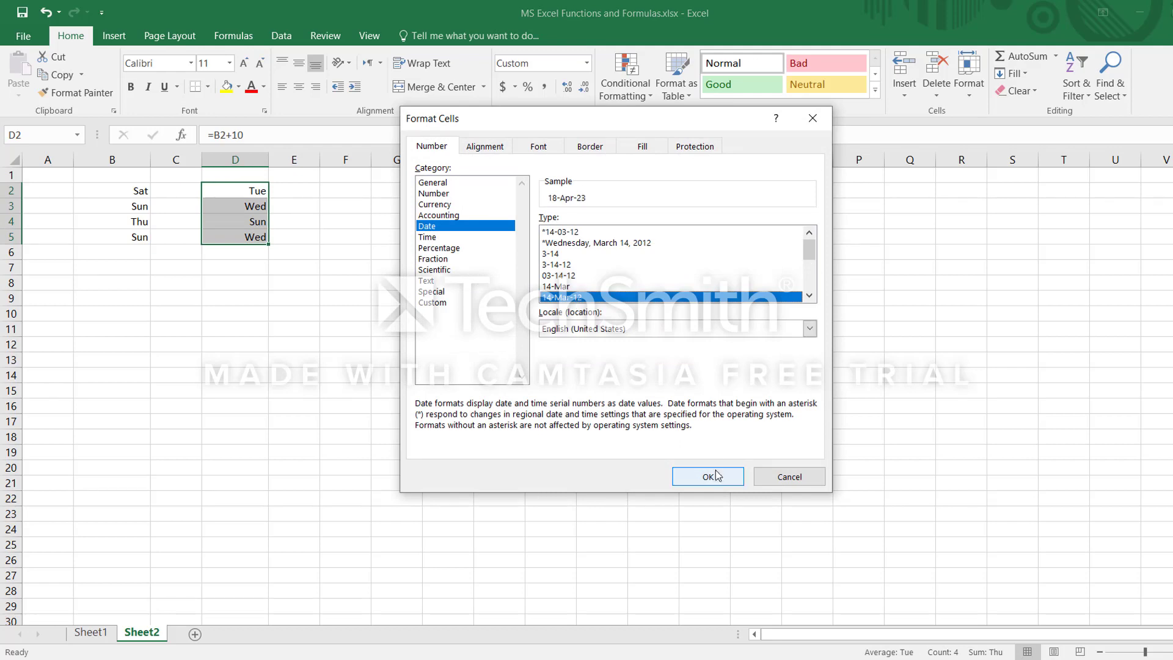
left_click(717, 476)
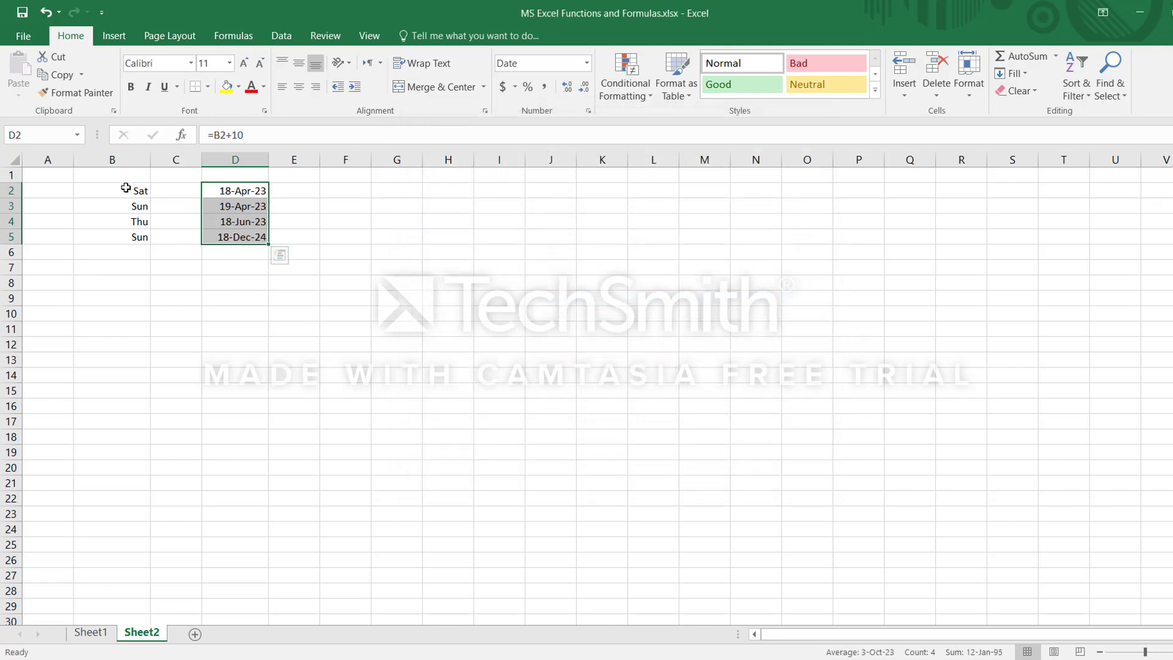
Compare the weekdays in column B with the dates in column D, and clear the formulas from D2:D5
left_click_drag(126, 188, 104, 239)
left_click(239, 238)
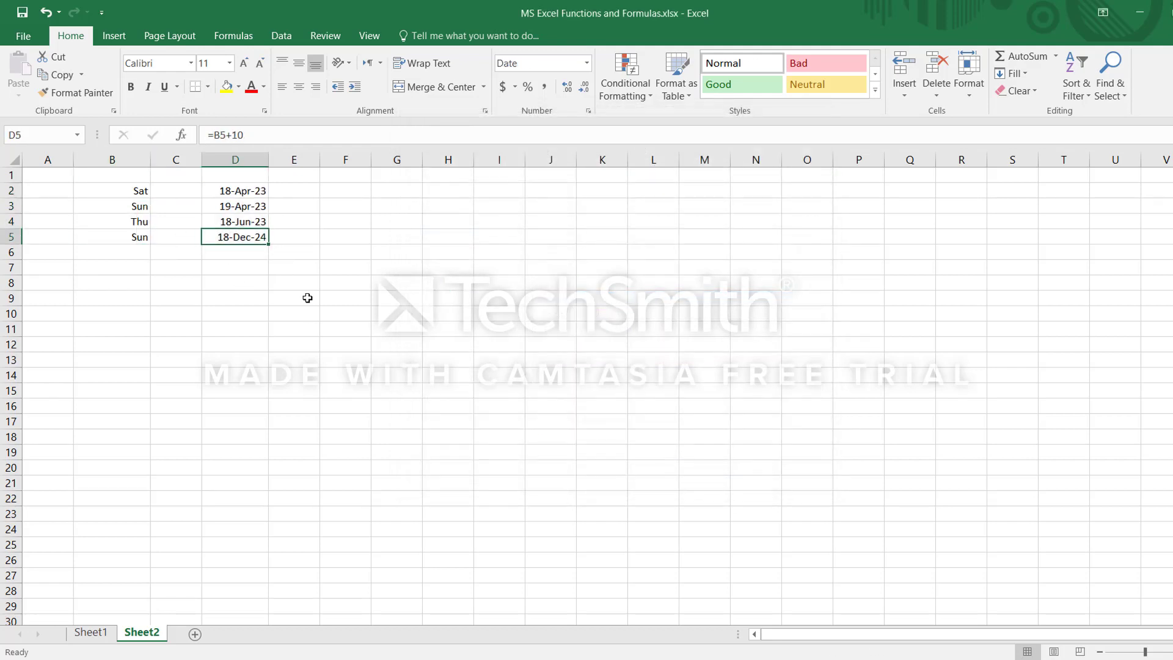
left_click(327, 310)
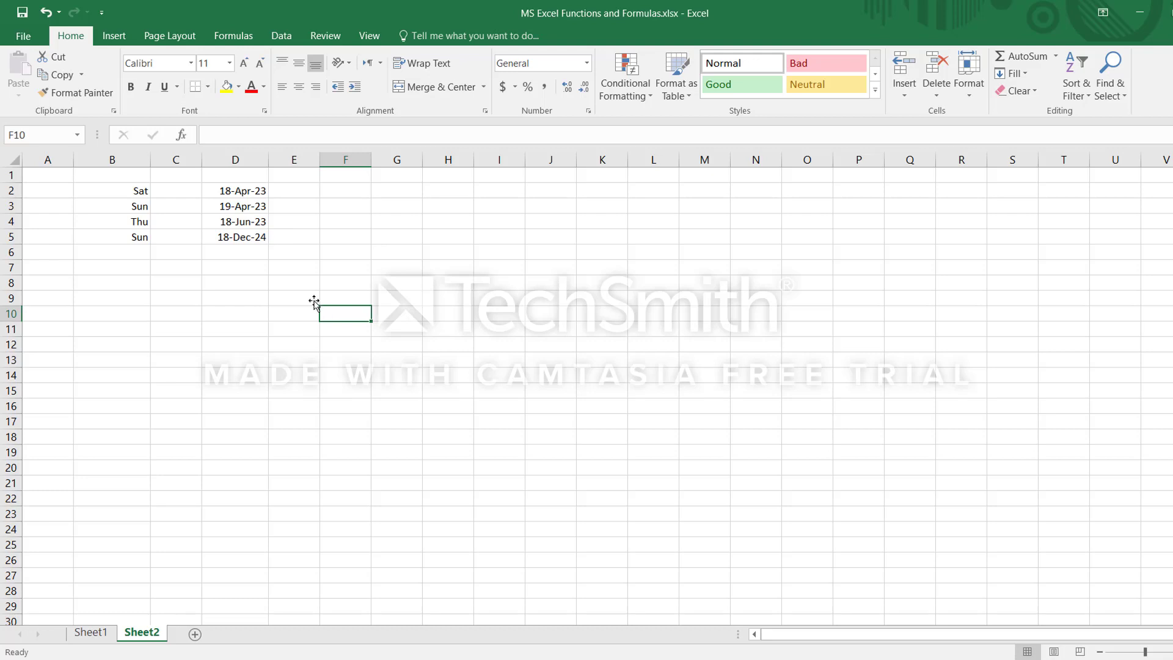
left_click_drag(230, 191, 237, 237)
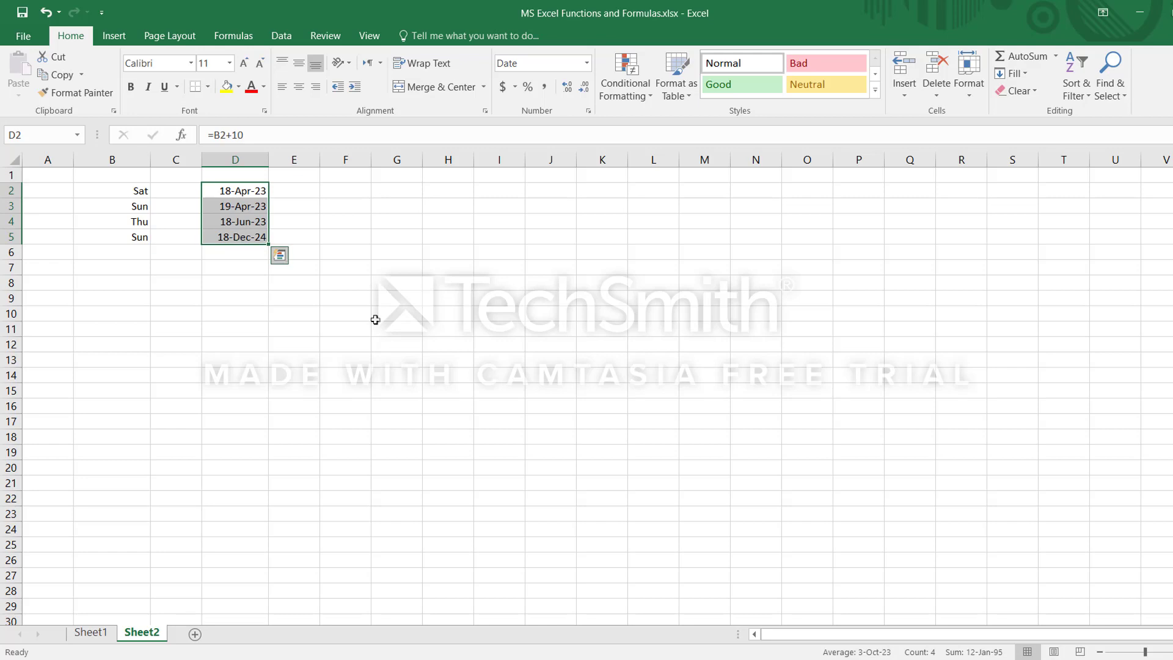
key("Delete")
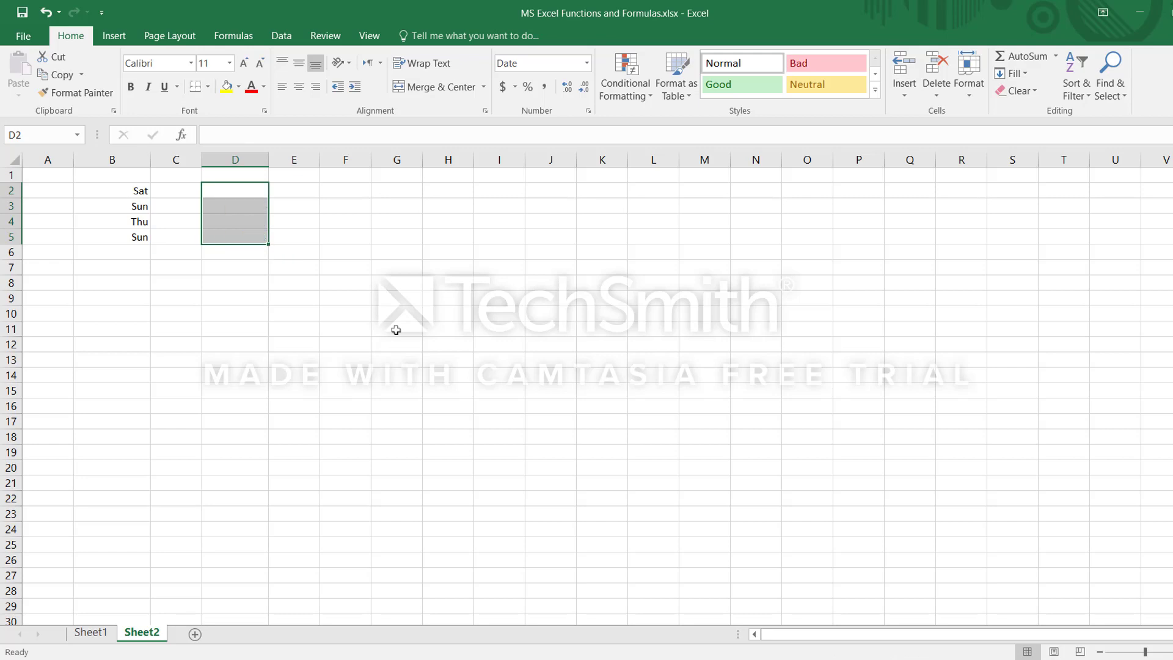
Format cells B2:B5 with the Date type *14-03-12
left_click_drag(139, 194, 139, 238)
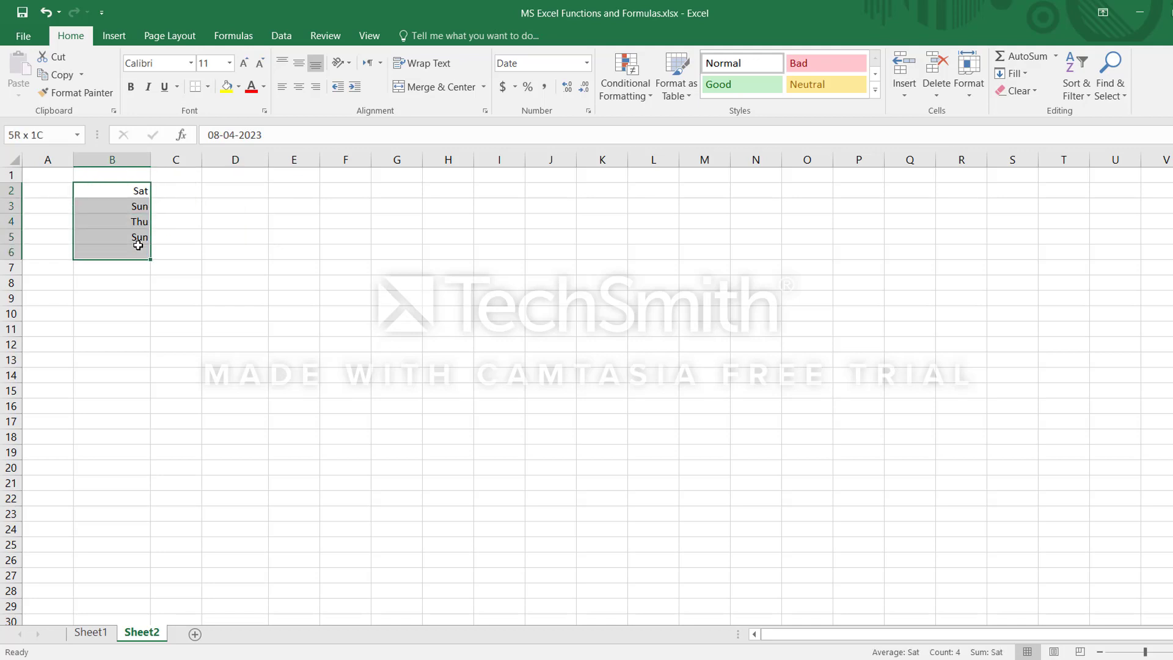
left_click(588, 111)
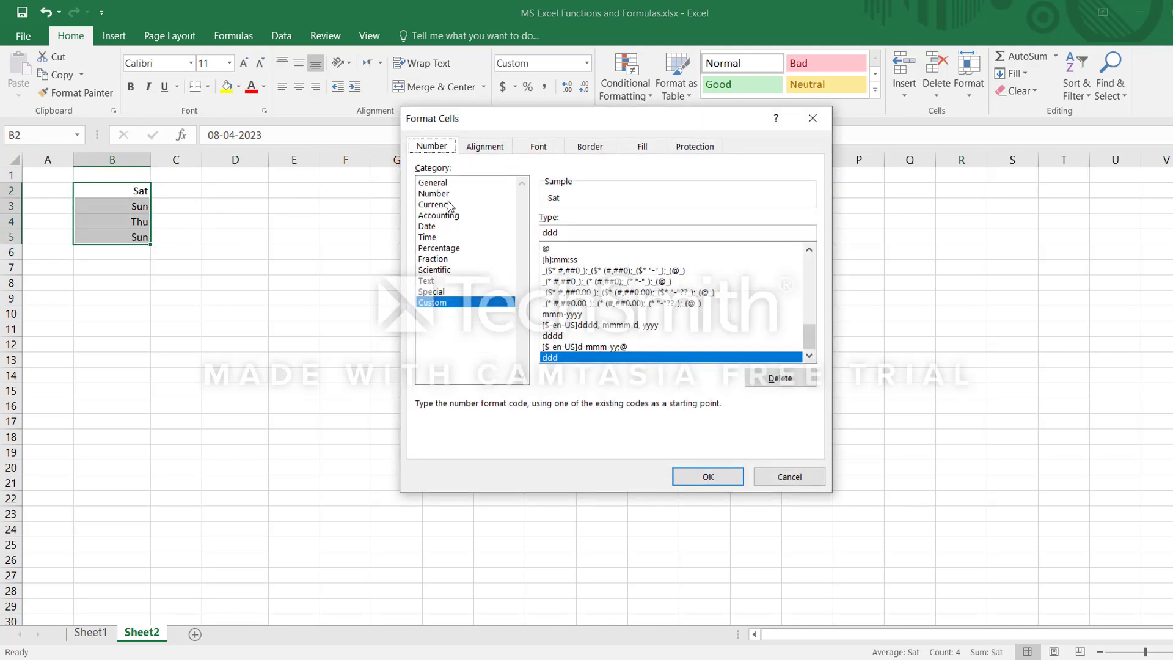
left_click(429, 228)
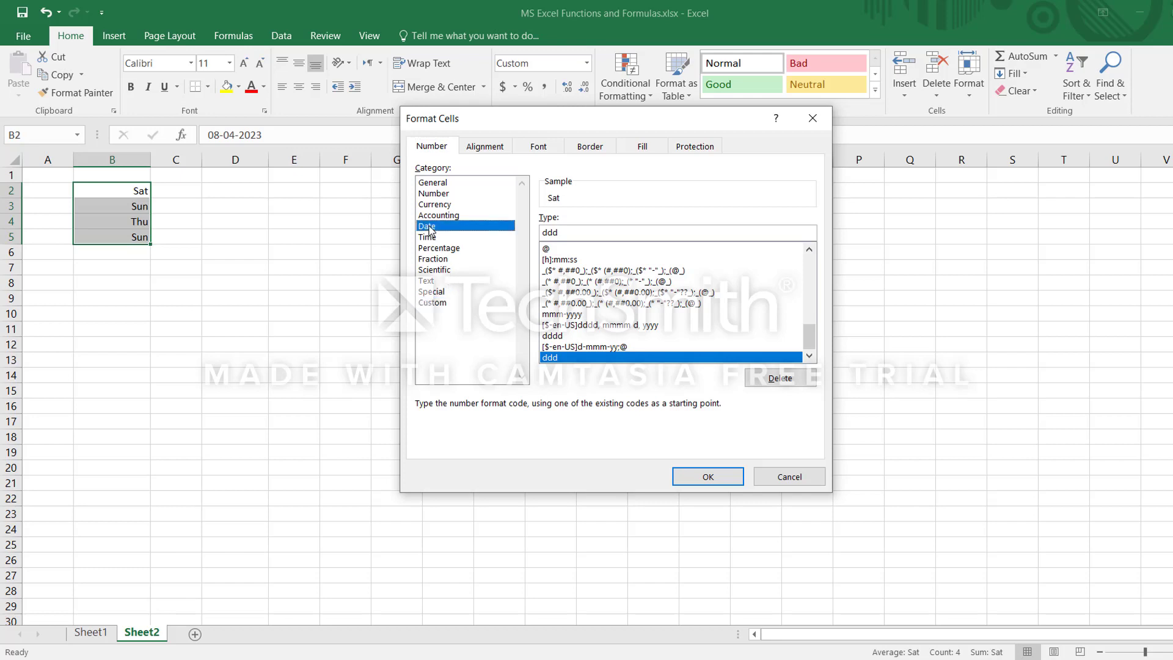
left_click(709, 476)
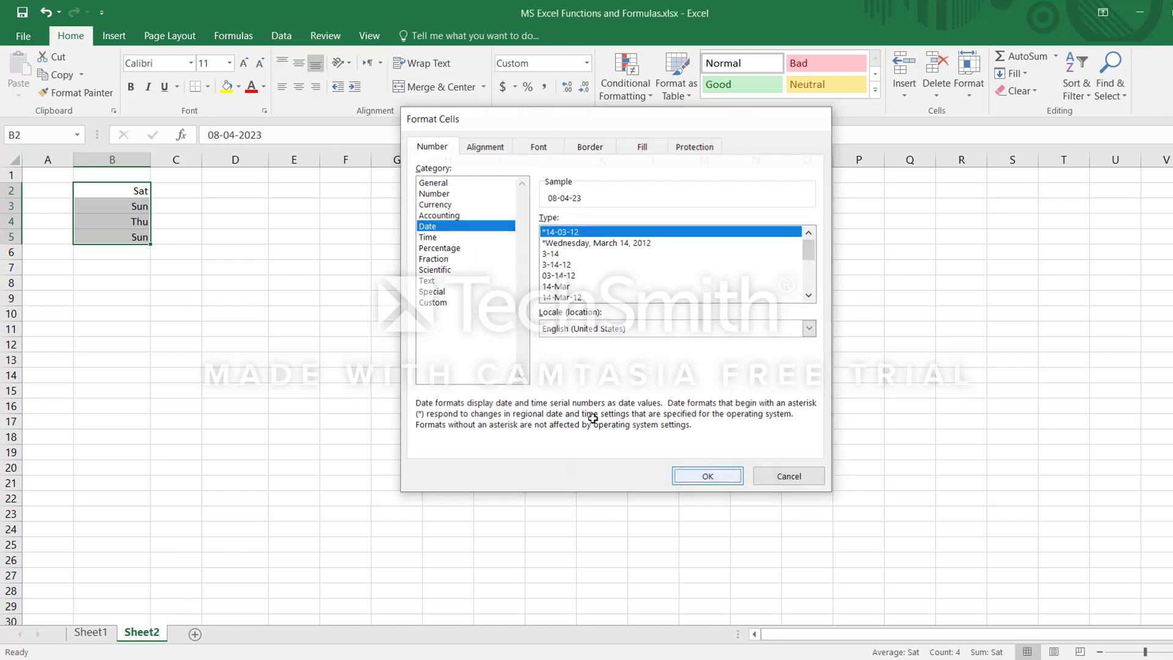
Widen column C to about twice the width of column B for the weekday formulas
left_click_drag(153, 158, 314, 172)
left_click(243, 206)
left_click(254, 187)
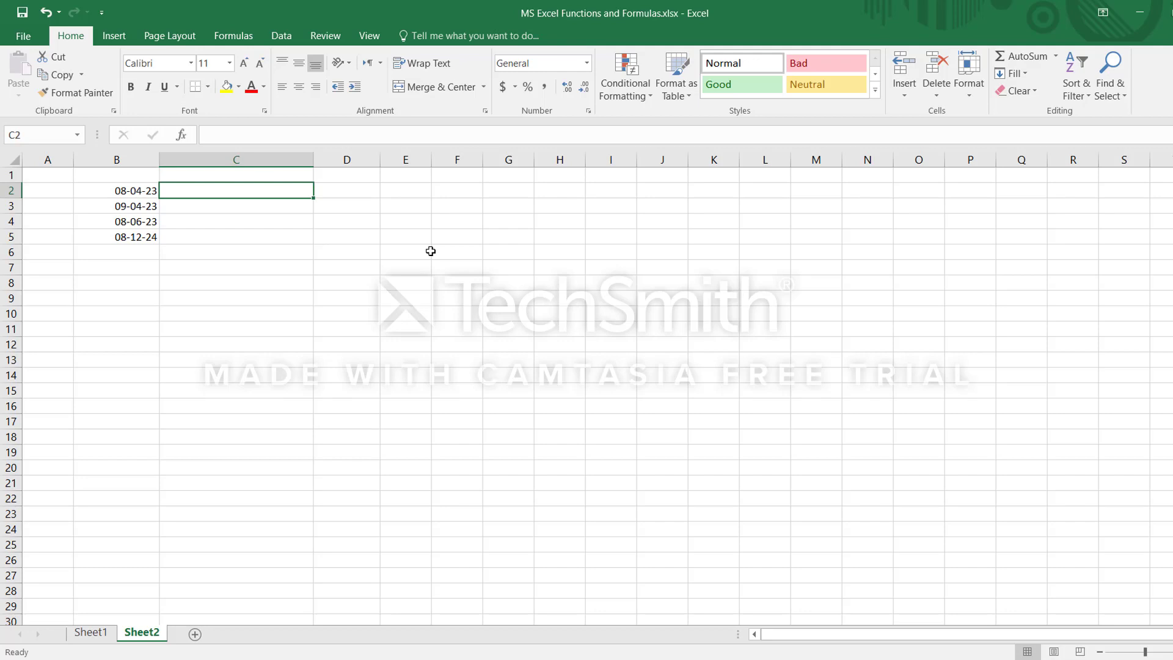
Enter the formula =TEXT(B2,"ddd") in cell C2 to return the abbreviated weekday name
type("=")
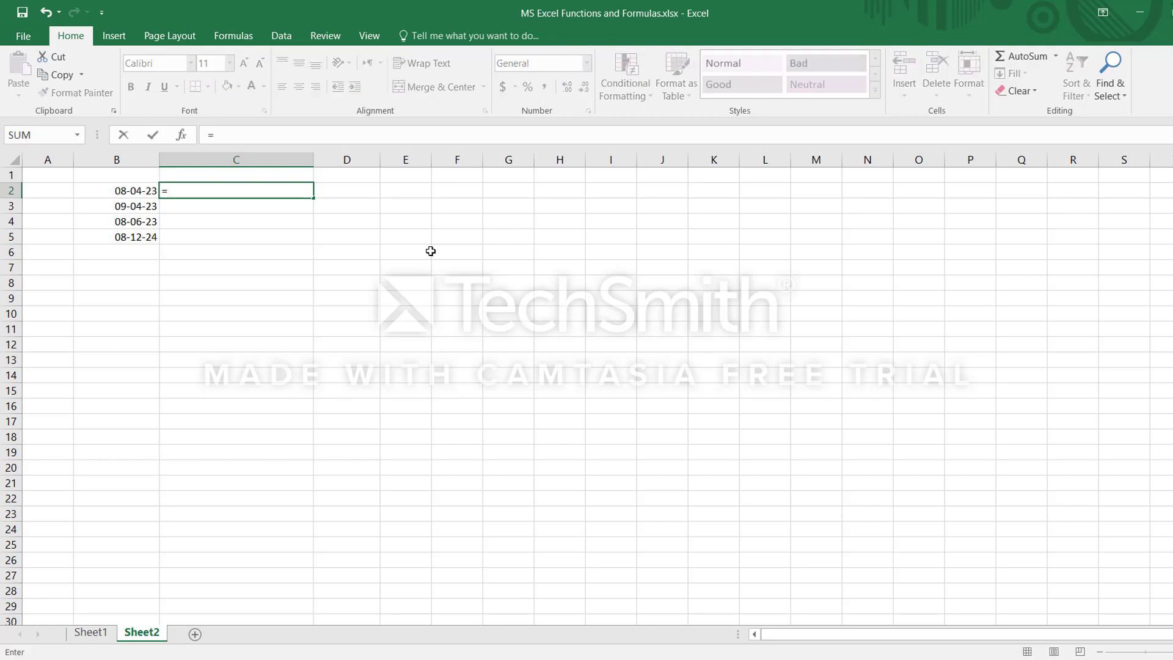
type("text")
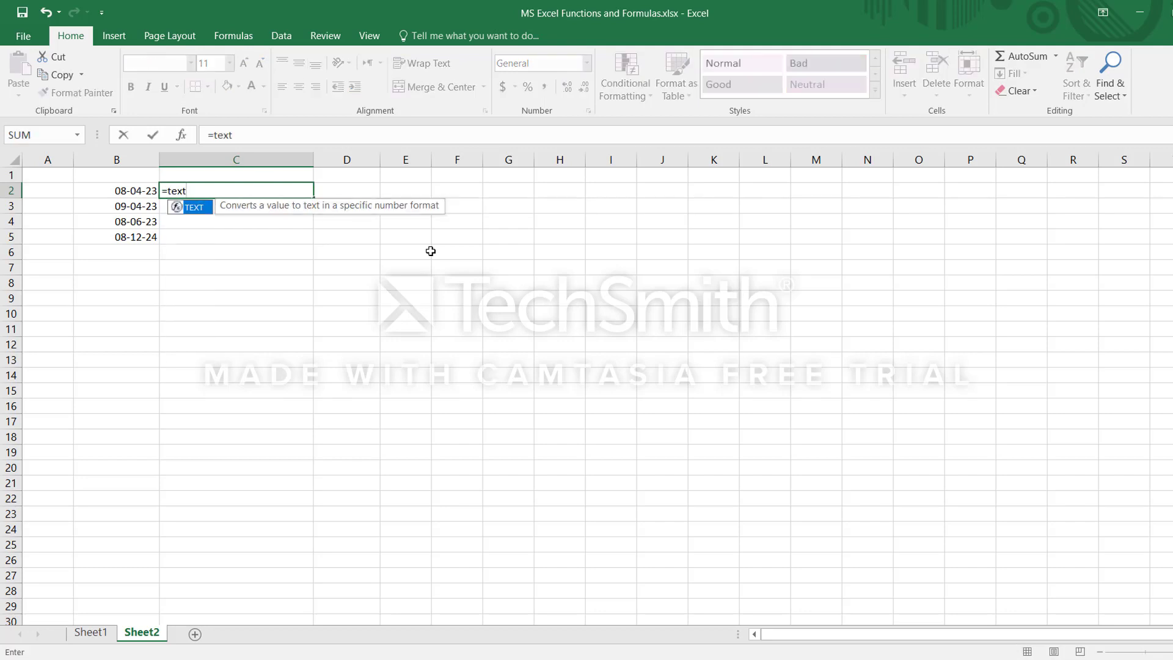
key("Tab")
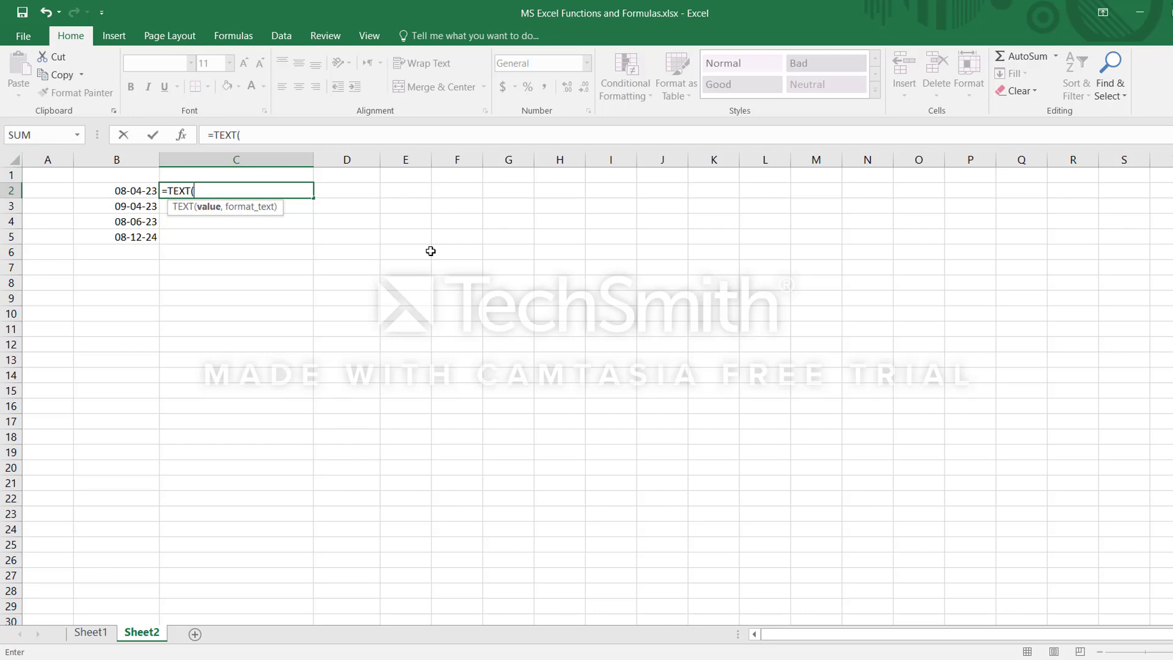
left_click(147, 192)
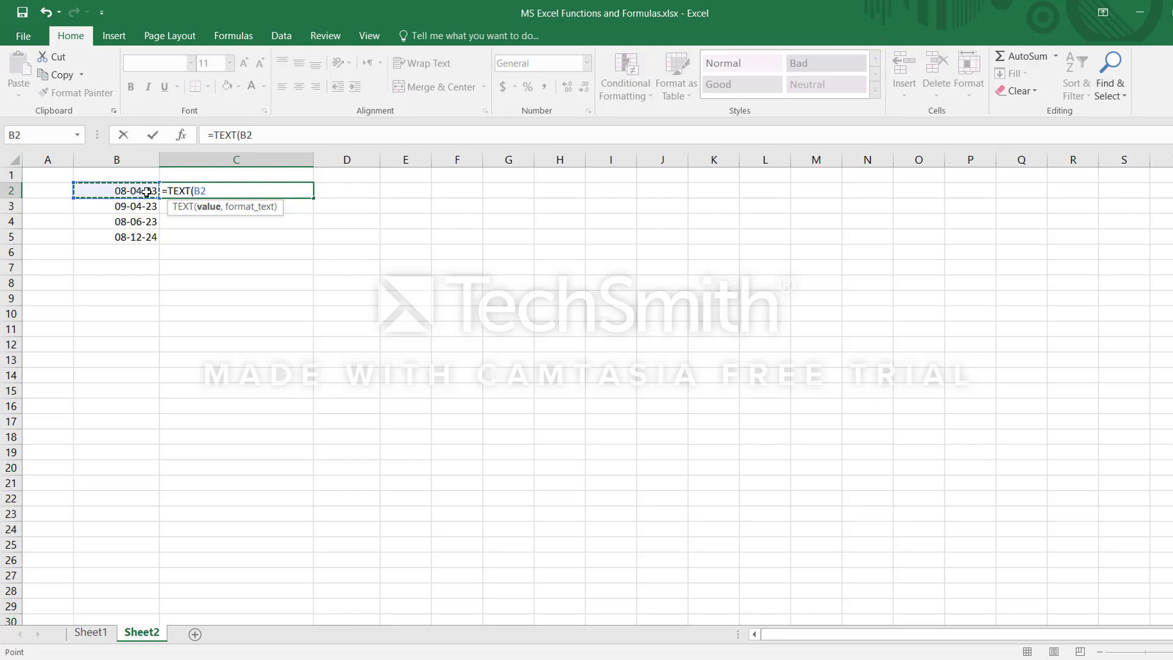
type(",\"")
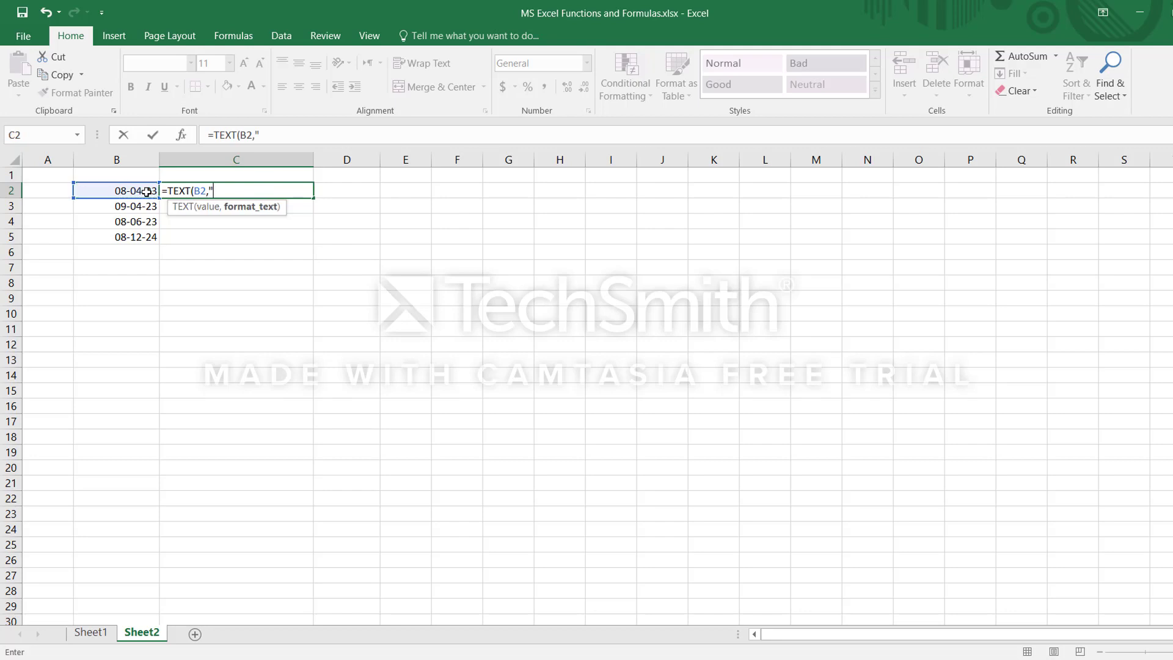
type("\"")
left_click(215, 191)
type("ddd")
key("Return")
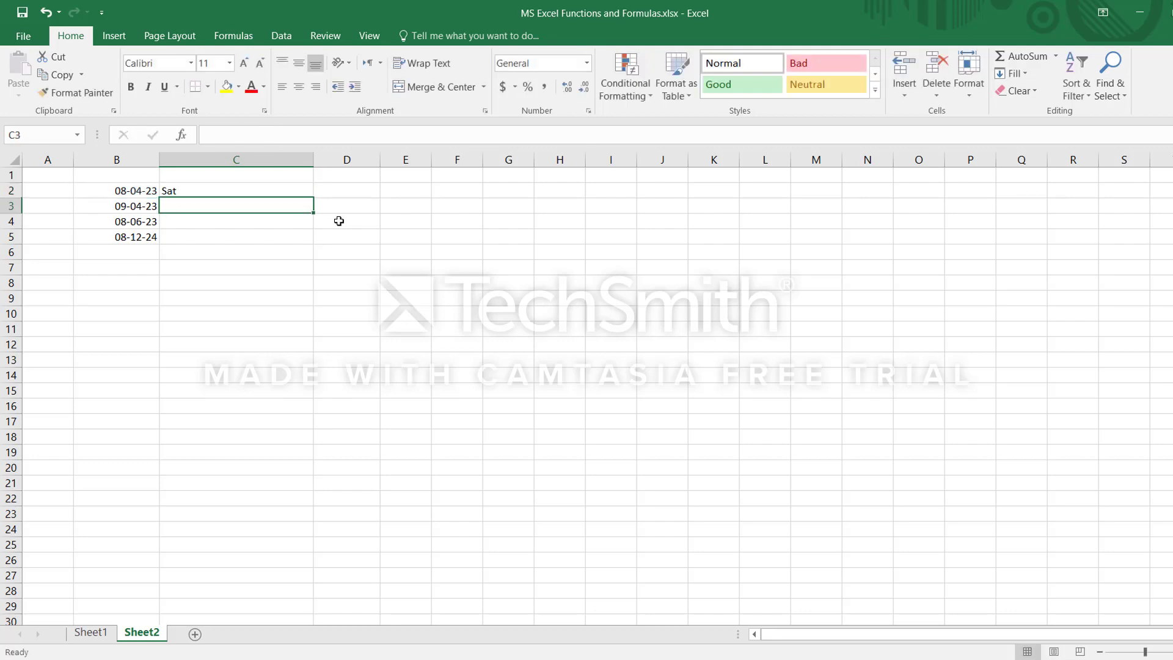
Copy the TEXT formula from C2 into cells C3:C5
key("Up")
key("ctrl+c")
key("Down")
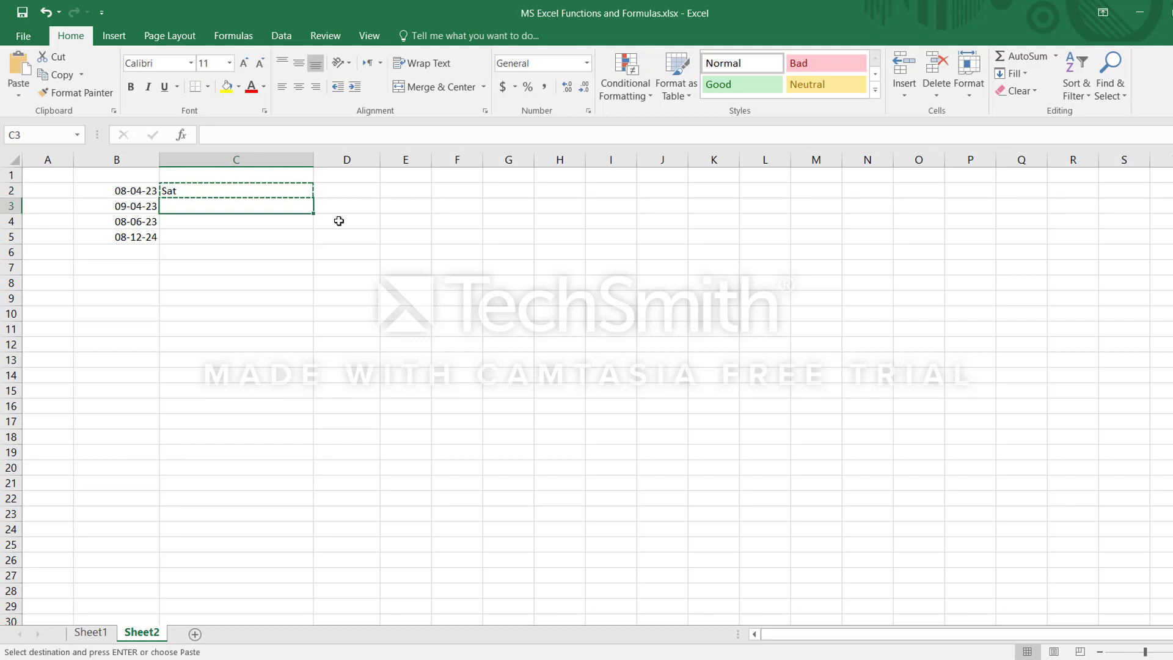
key("shift+Down")
key("shift+Down")
key("shift+Down")
key("shift+Up")
key("ctrl+v")
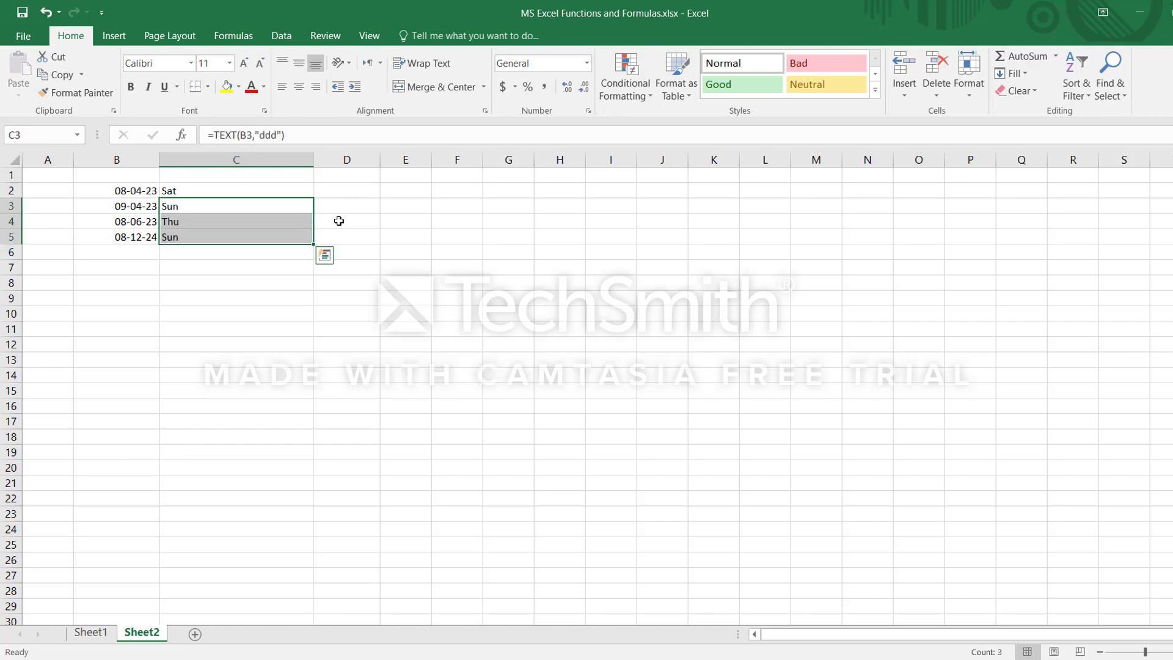
Change the format code in the TEXT formulas of C2 and C3 to "dddd" for full weekday names
key("Down")
key("Up")
key("Up")
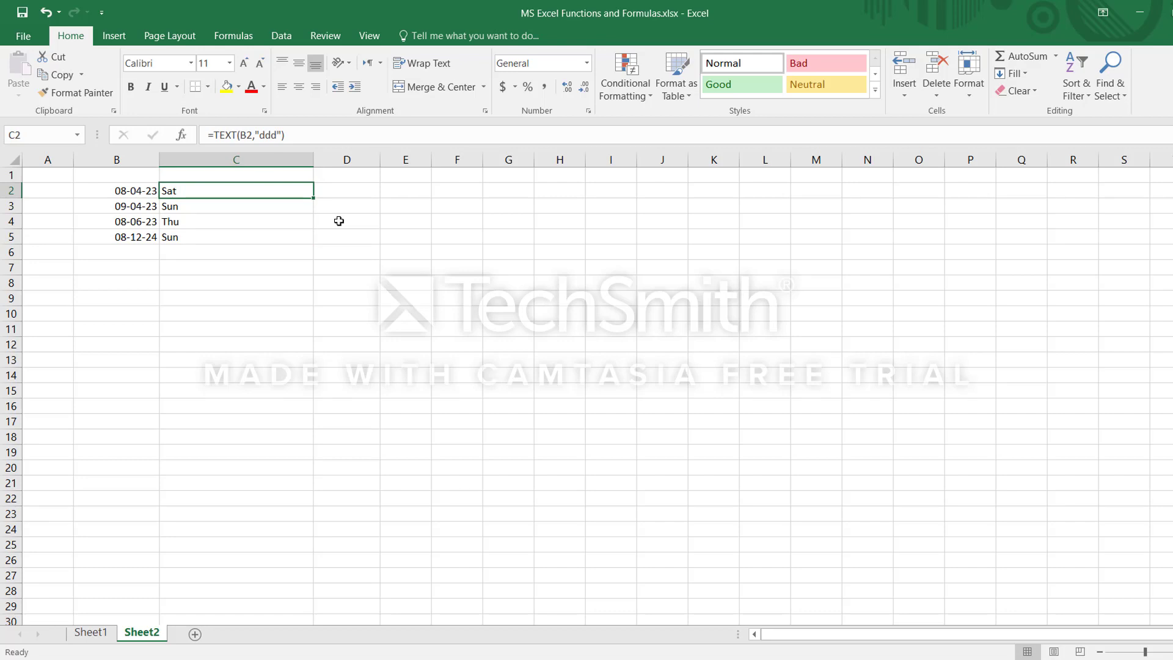
key("Up")
key("Down")
key("F2")
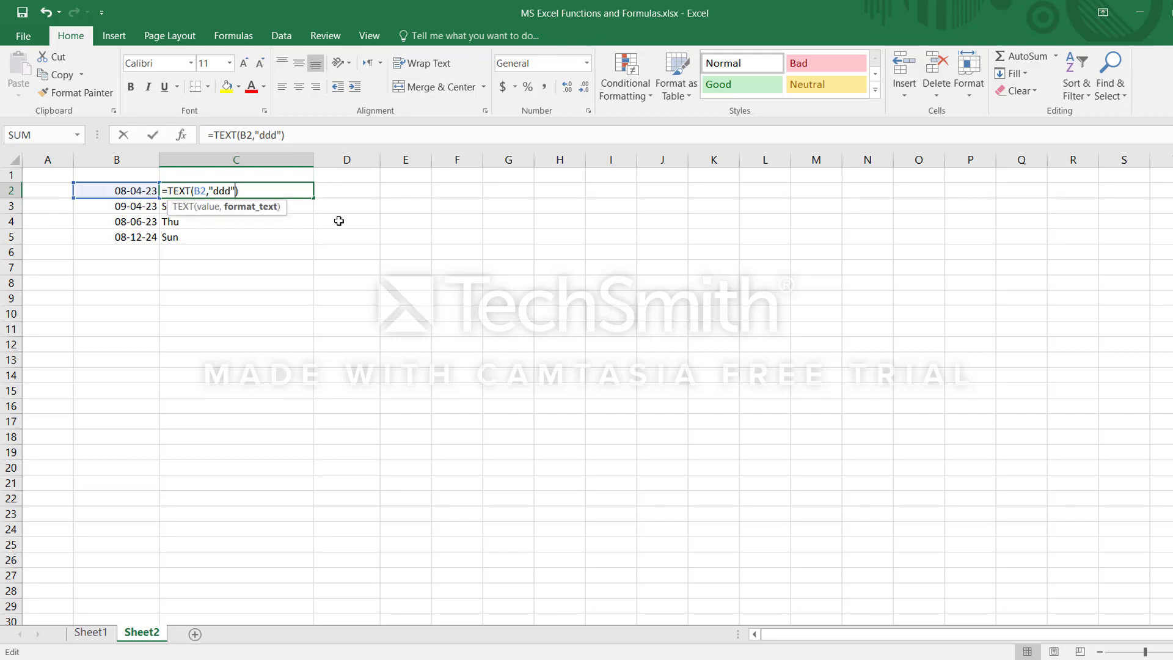
type("d")
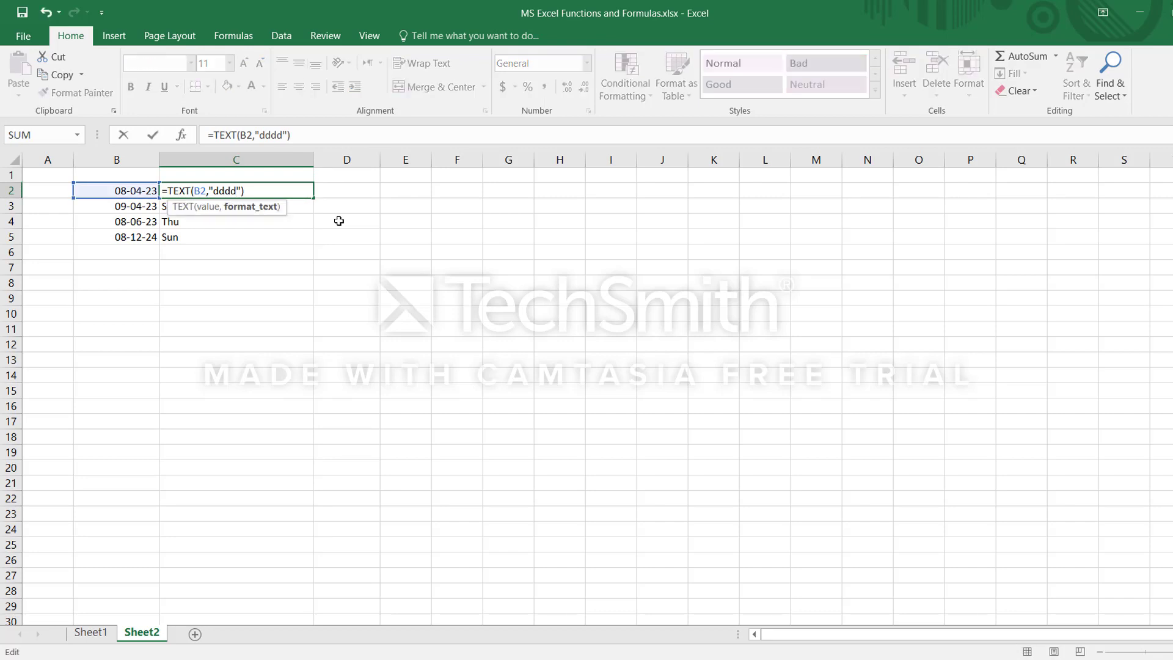
key("Return")
key("F2")
type("d")
key("Return")
Change the format code in the TEXT formulas of C4 and C5 to "dddd"
key("Down")
key("Down")
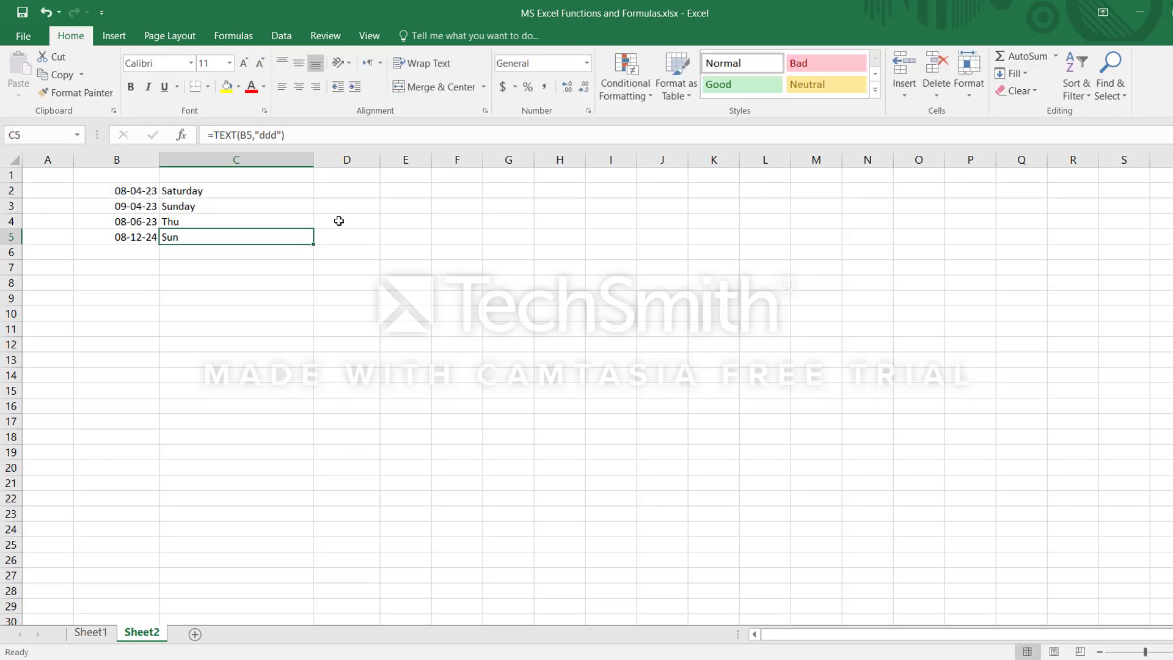
key("Up")
key("Up")
key("F2")
type("d")
key("Return")
key("F2")
type("d")
key("ctrl+Return")
Try to add ten days to the weekday text by entering the formula =C2+10 in cell D2
key("Up")
key("Up")
key("Up")
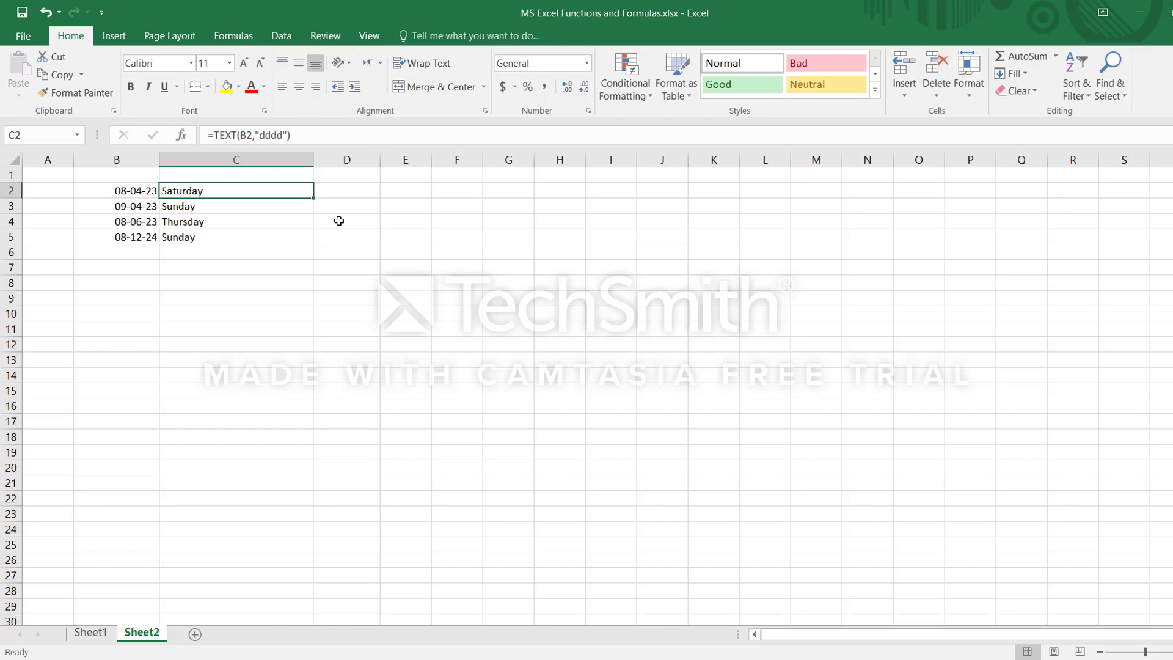
key("Right")
type("=C2")
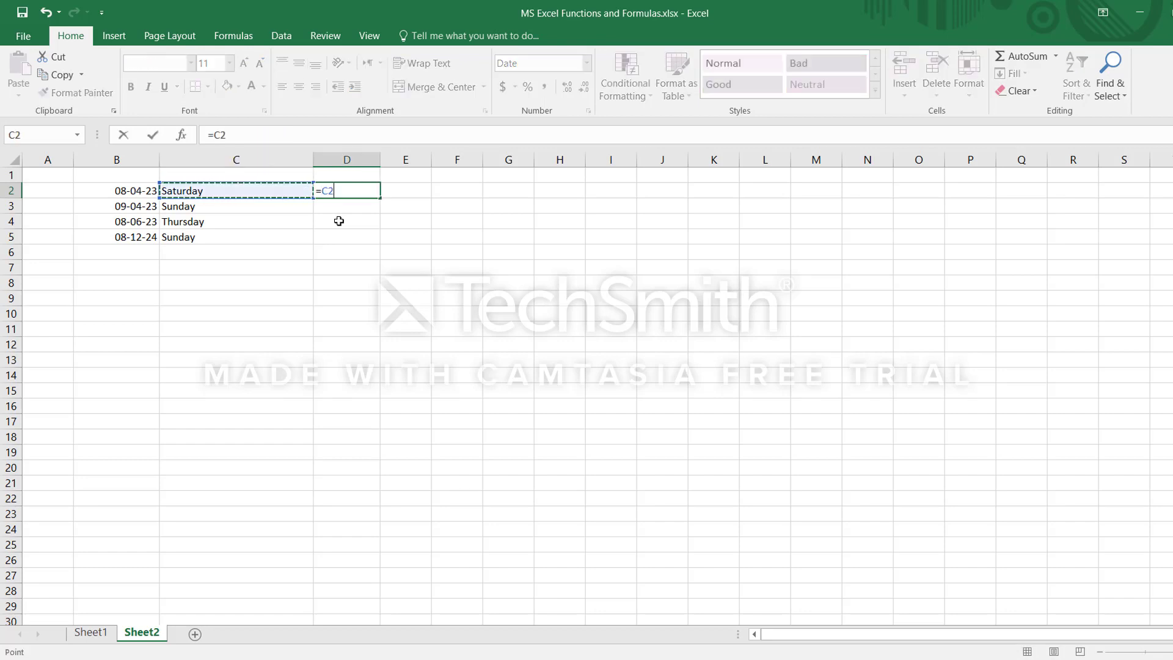
type("+10")
key("Return")
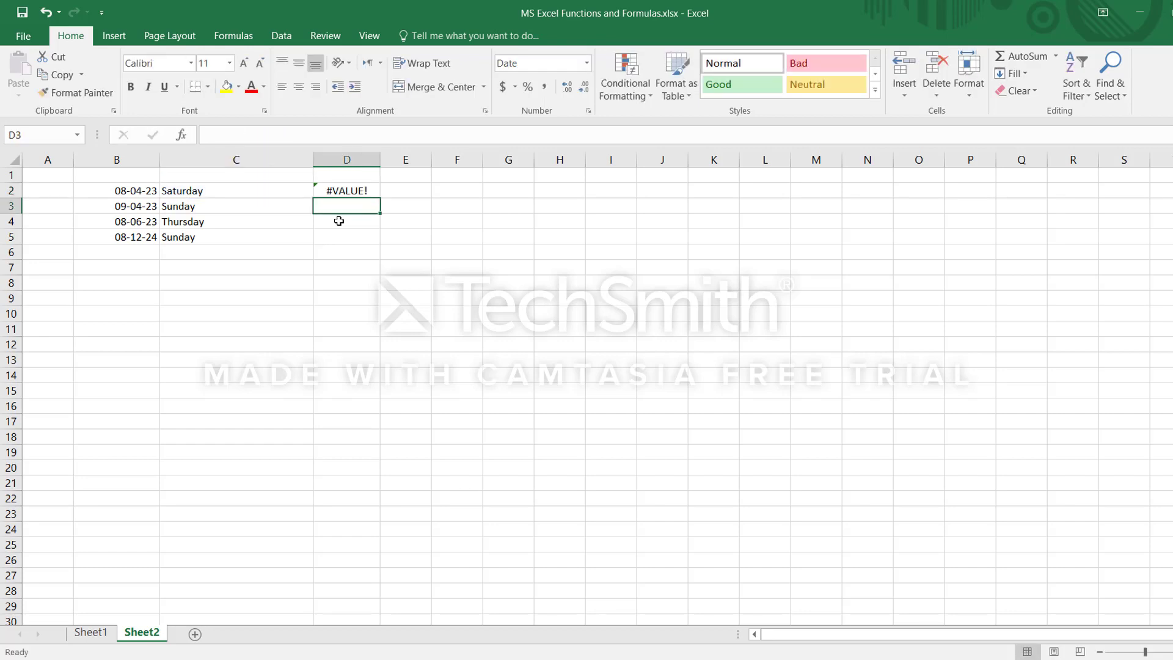
Review the TEXT formula in C2 and delete the test formula from D2
key("Up")
key("Left")
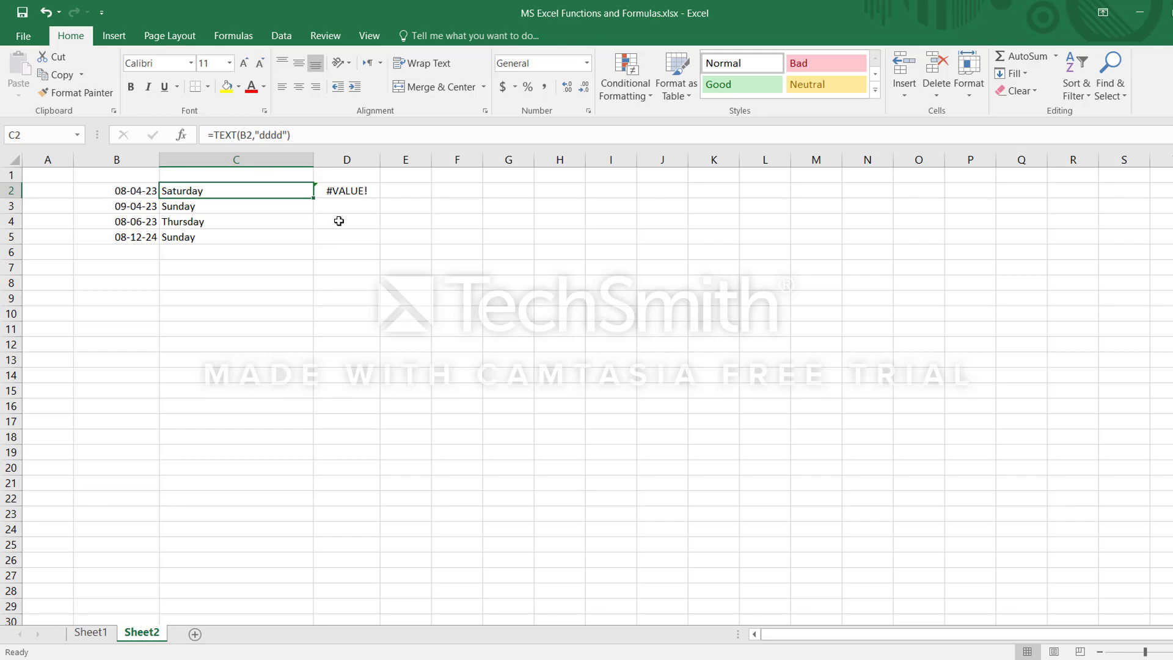
key("Right")
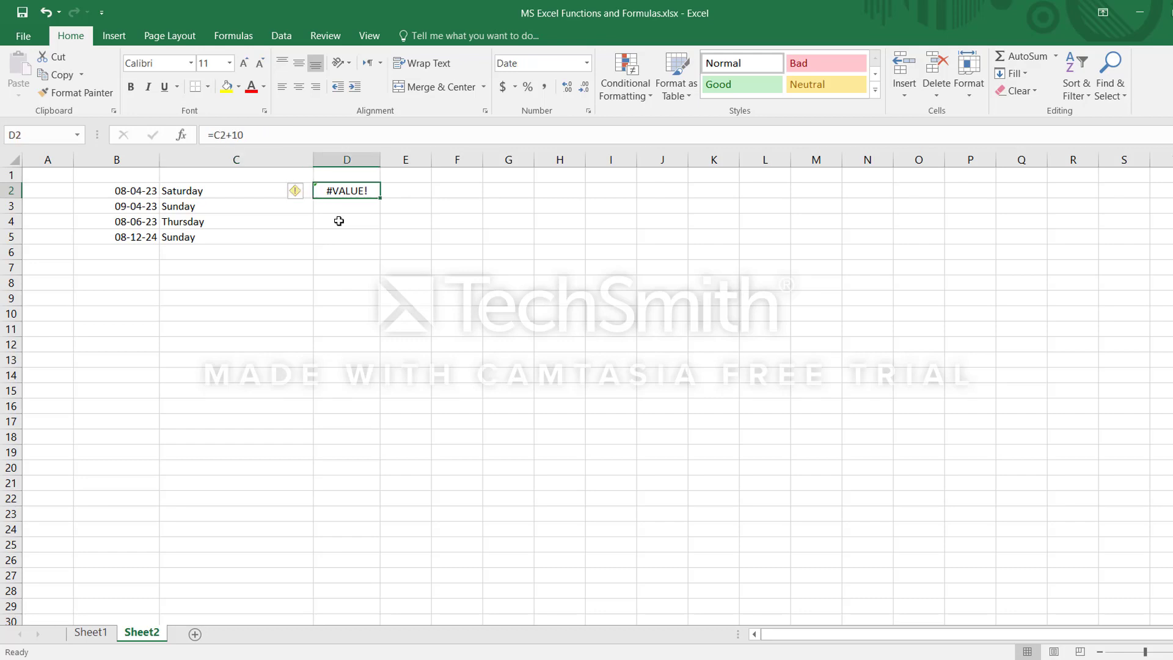
key("Delete")
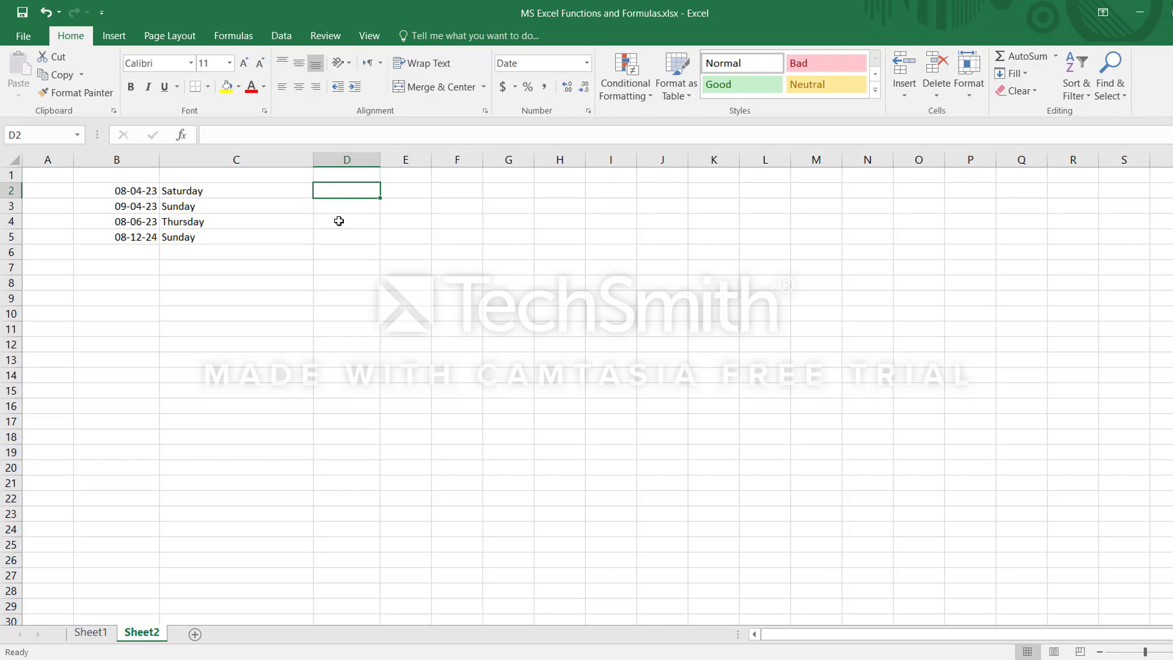
Enter 8 hours, 5 hours, Off and 4 hours in cells D2 to D5 beside the weekday names
type("8 hours")
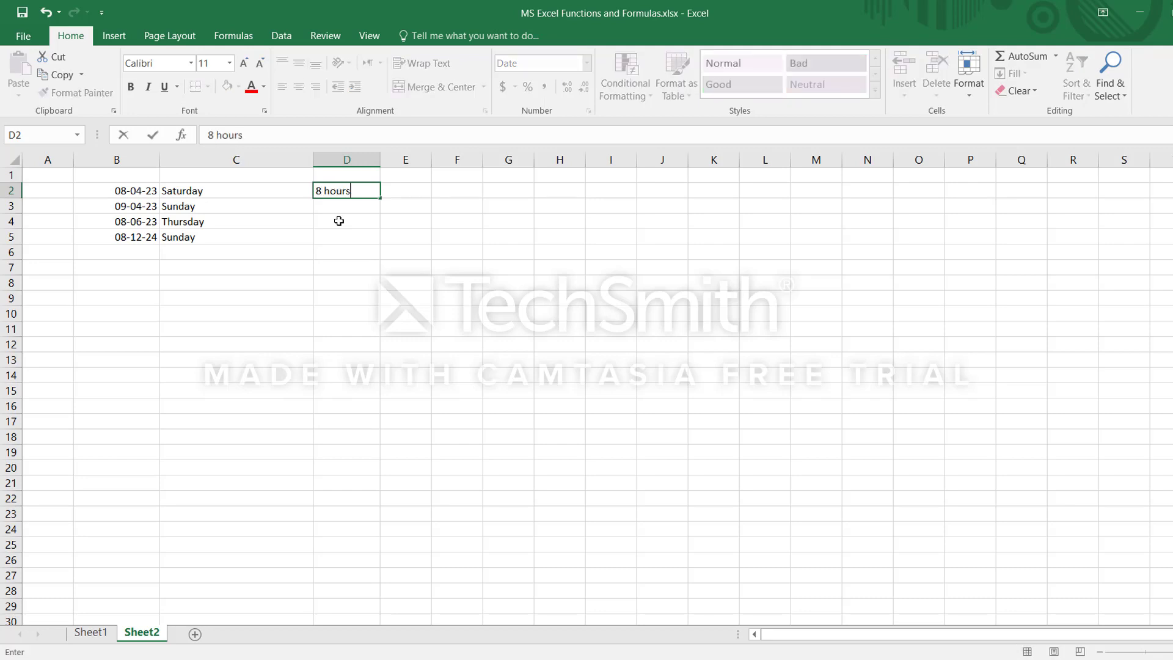
key("Return")
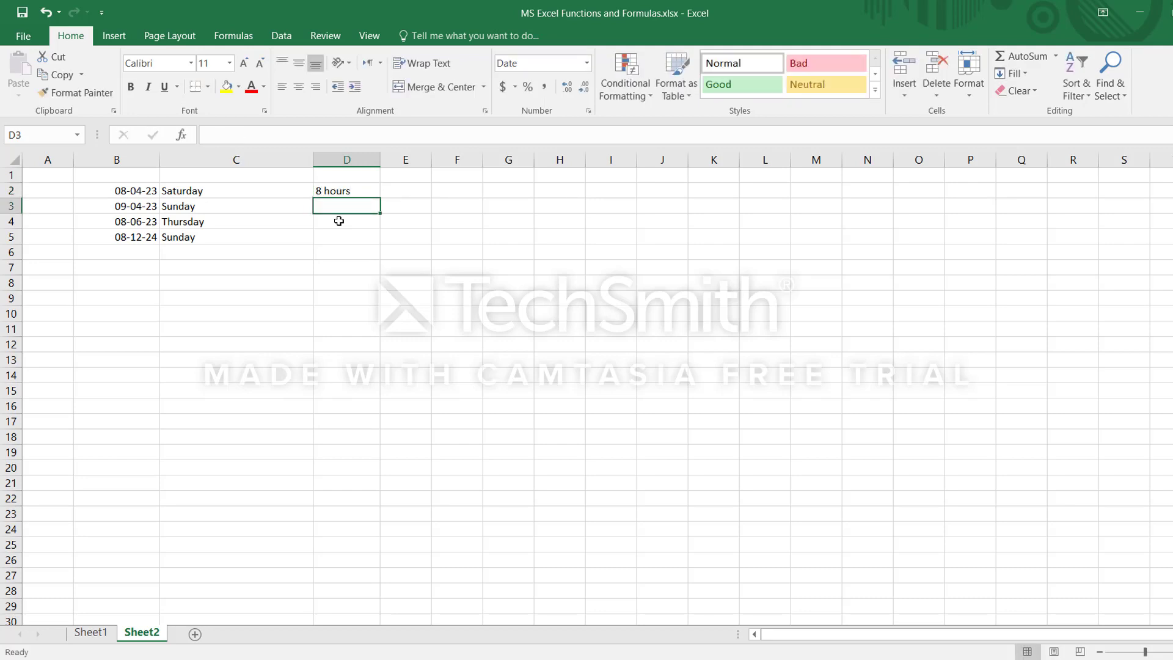
type("5 hours")
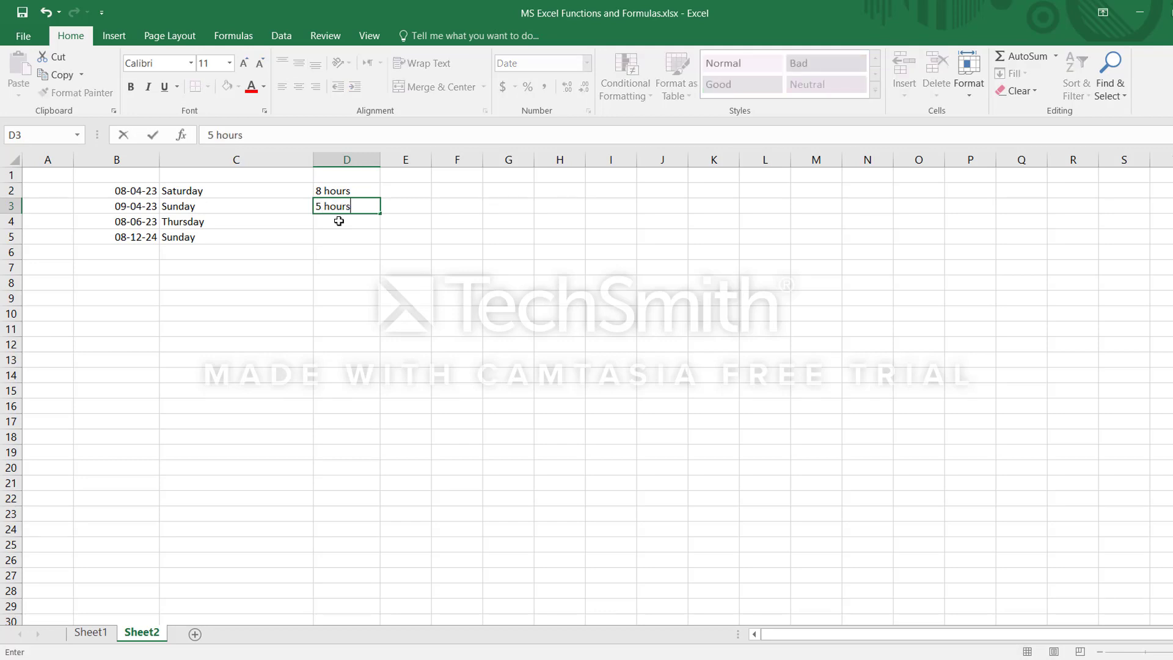
key("Return")
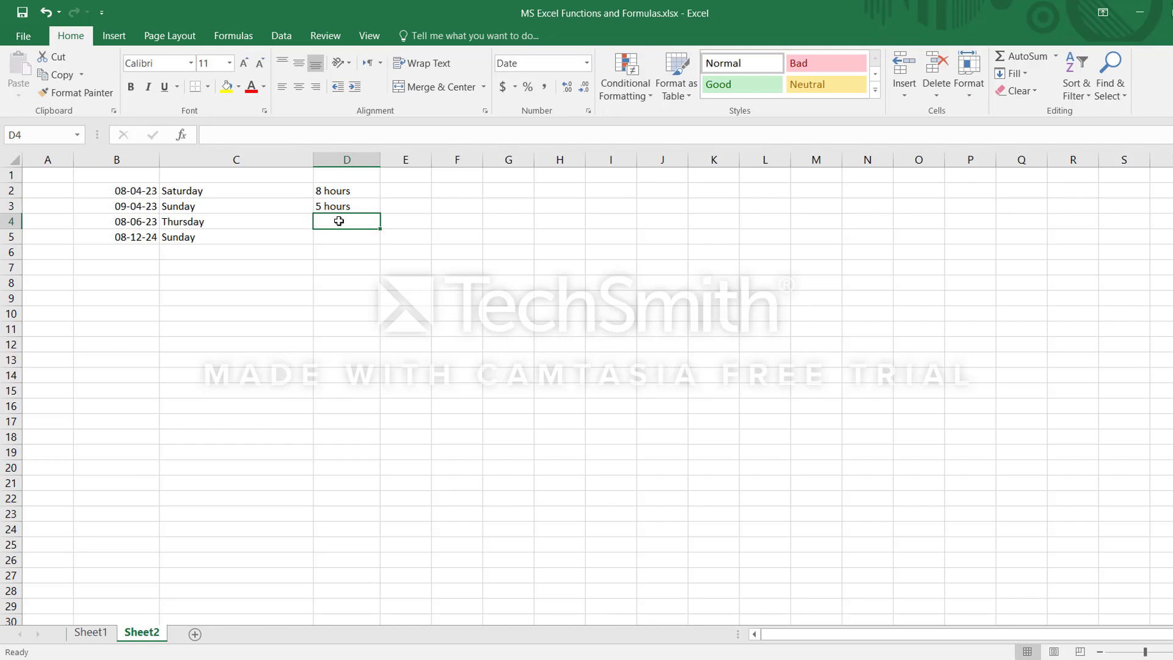
type("Off")
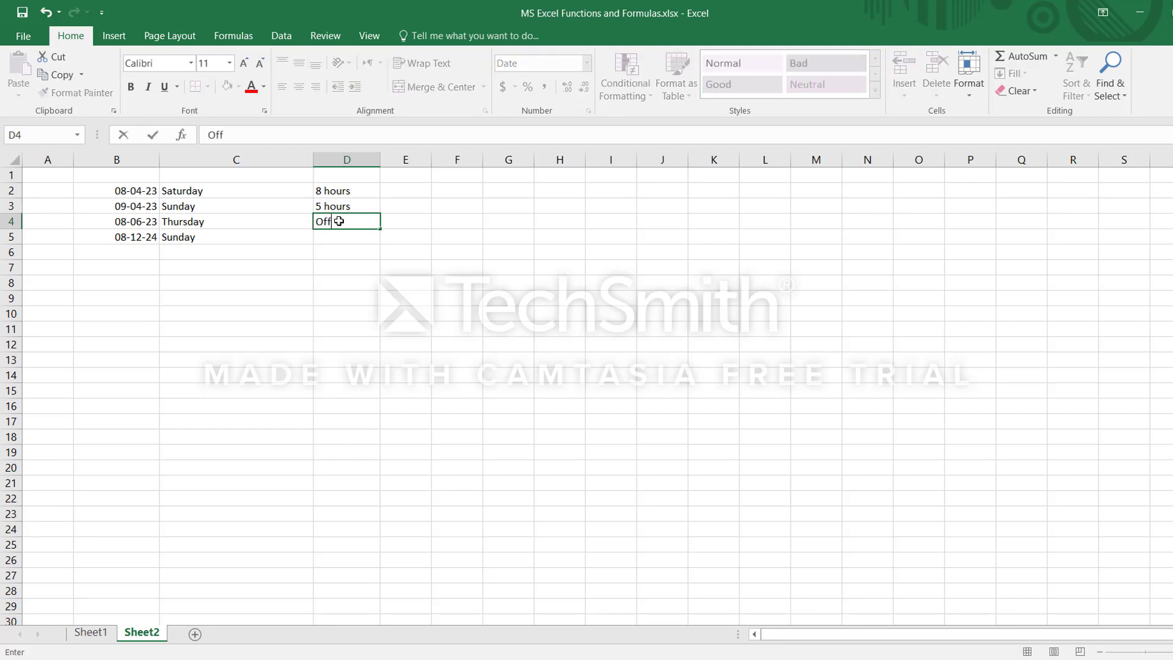
key("Return")
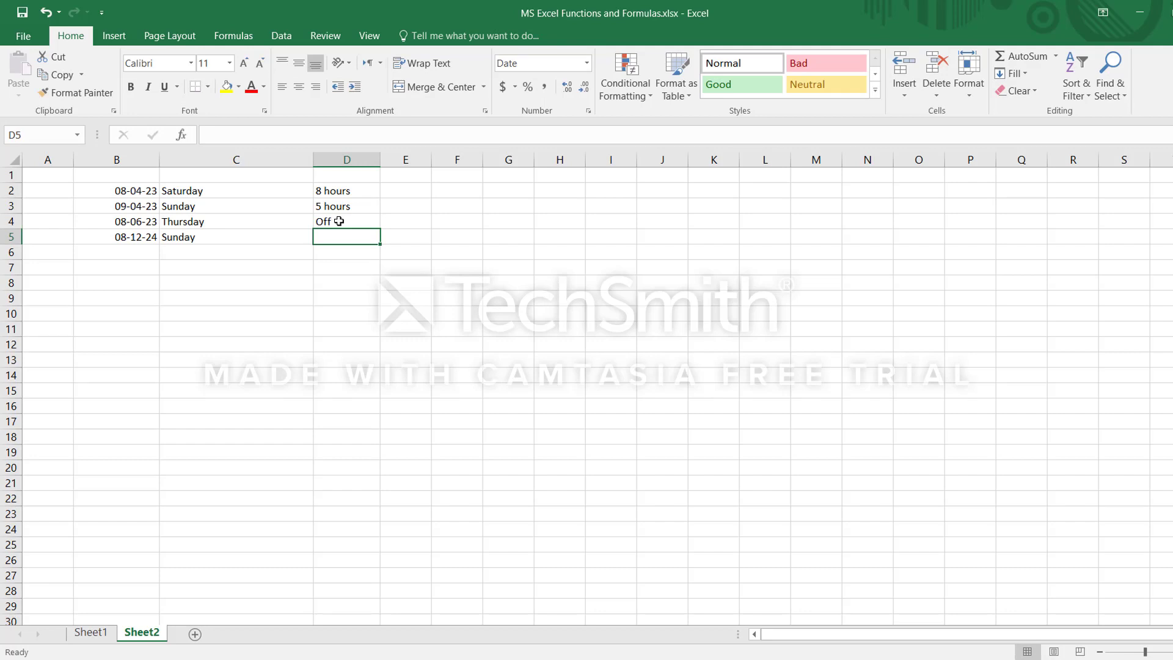
type("4 hours")
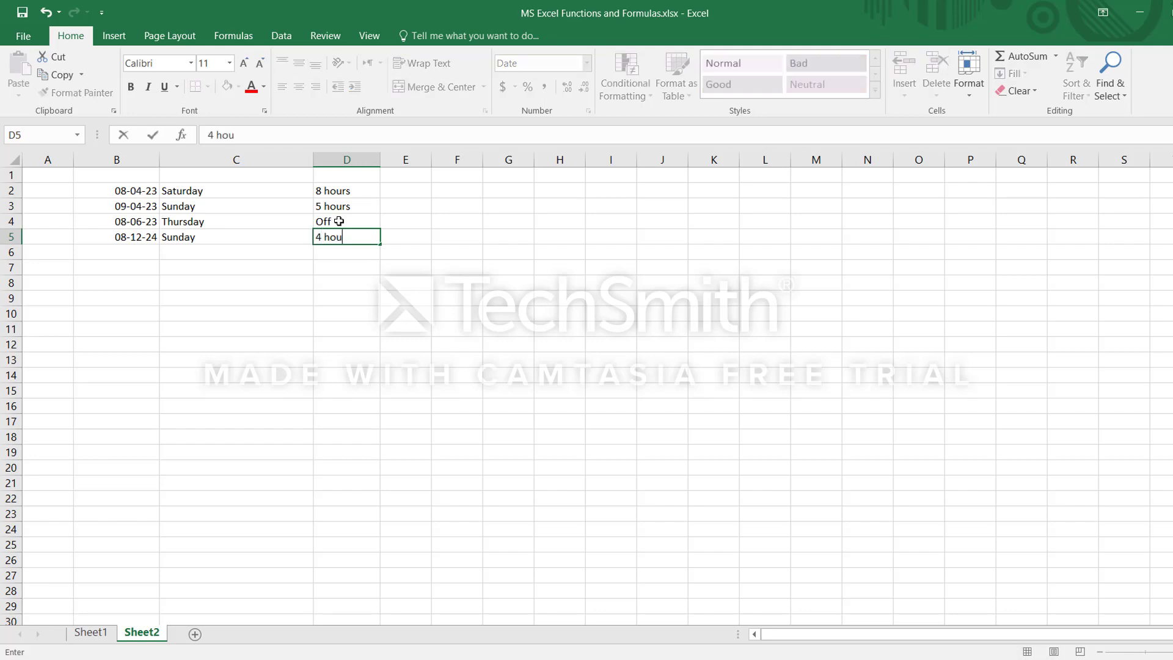
key("Return")
Join the weekday and hours in E2 with =CONCATENATE(C2," : ",D2) and widen column E to fit the text
key("Up")
key("Up")
key("Up")
key("Up")
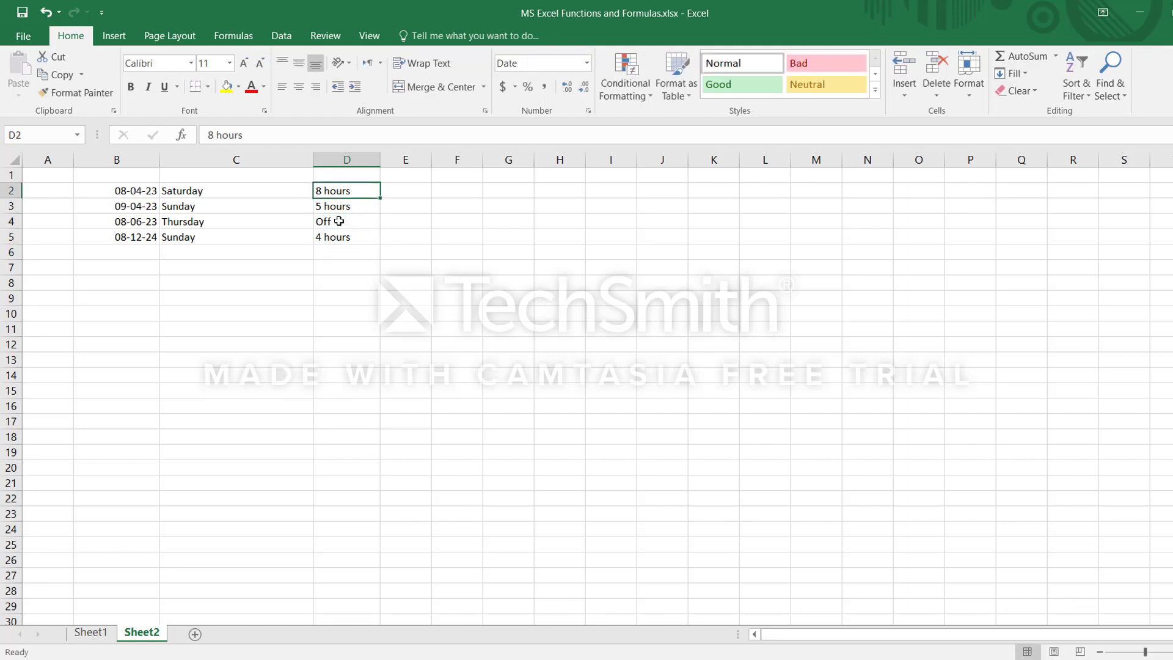
key("Right")
type("=conc")
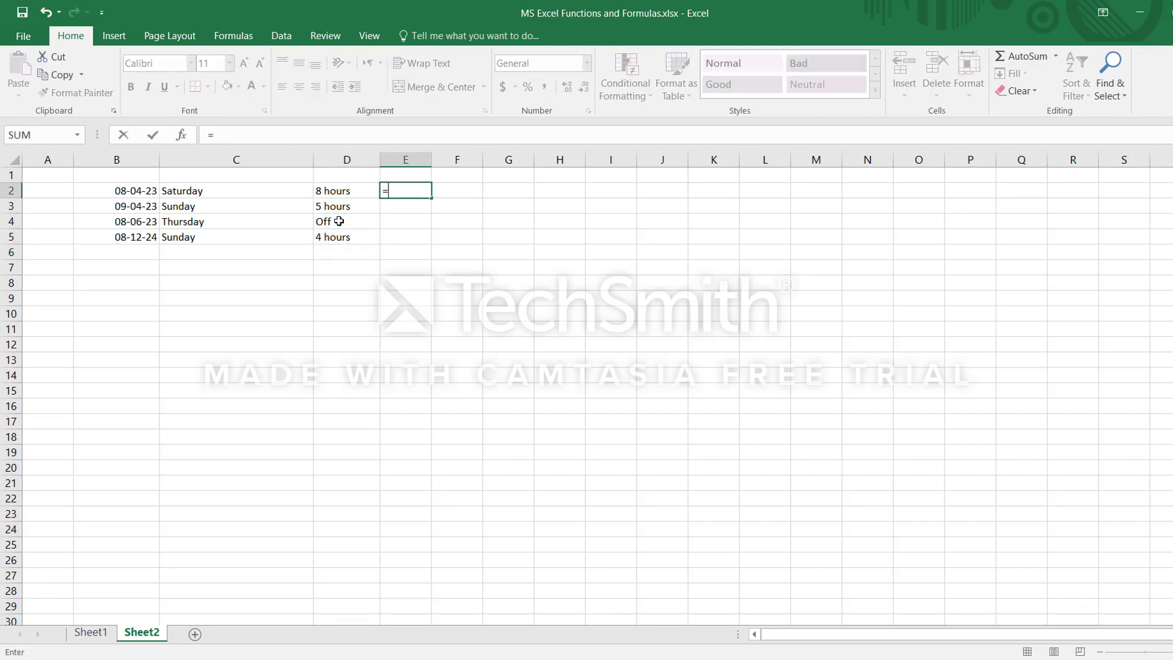
key("Tab")
key("Left")
key("Left")
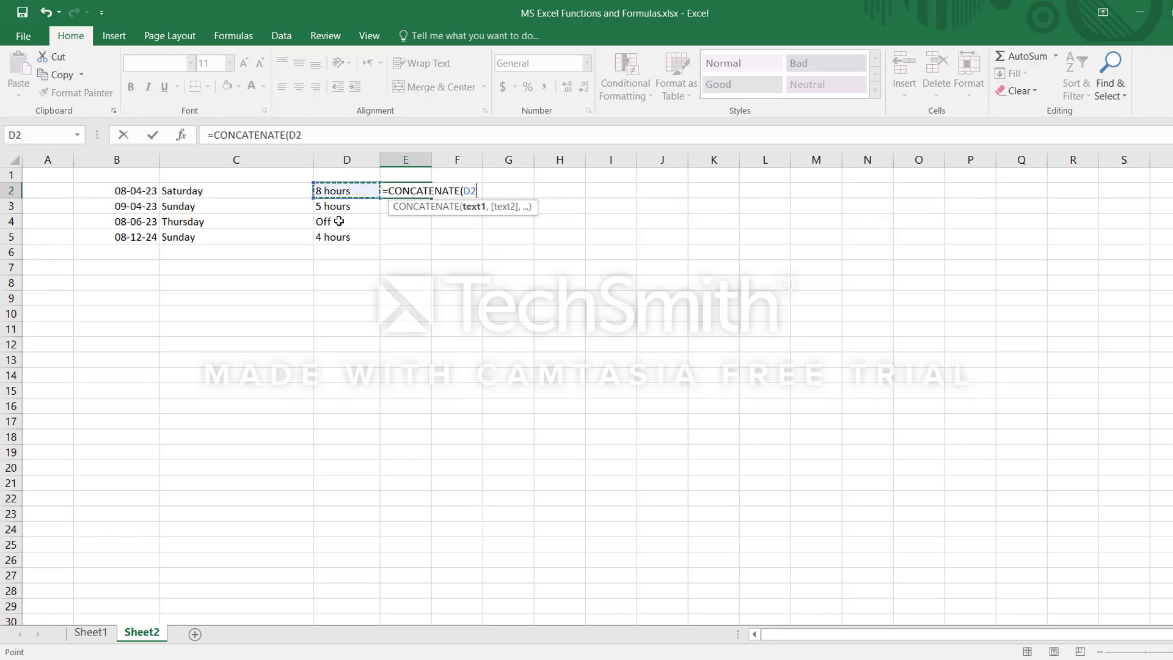
type(",")
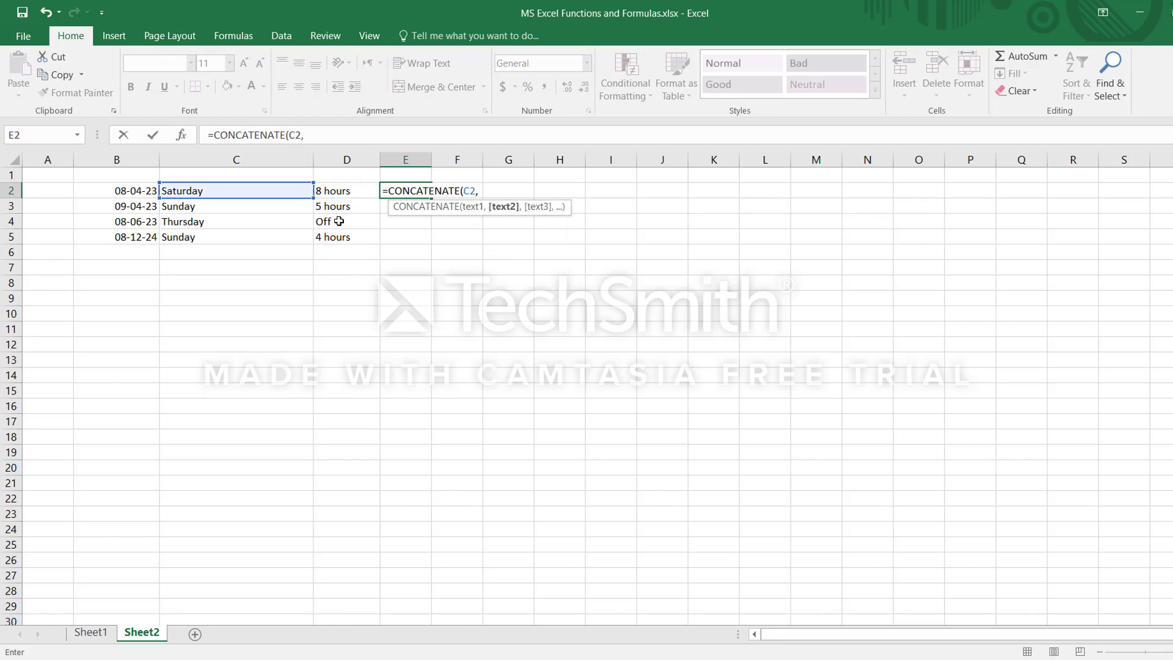
type("\" : \",D2")
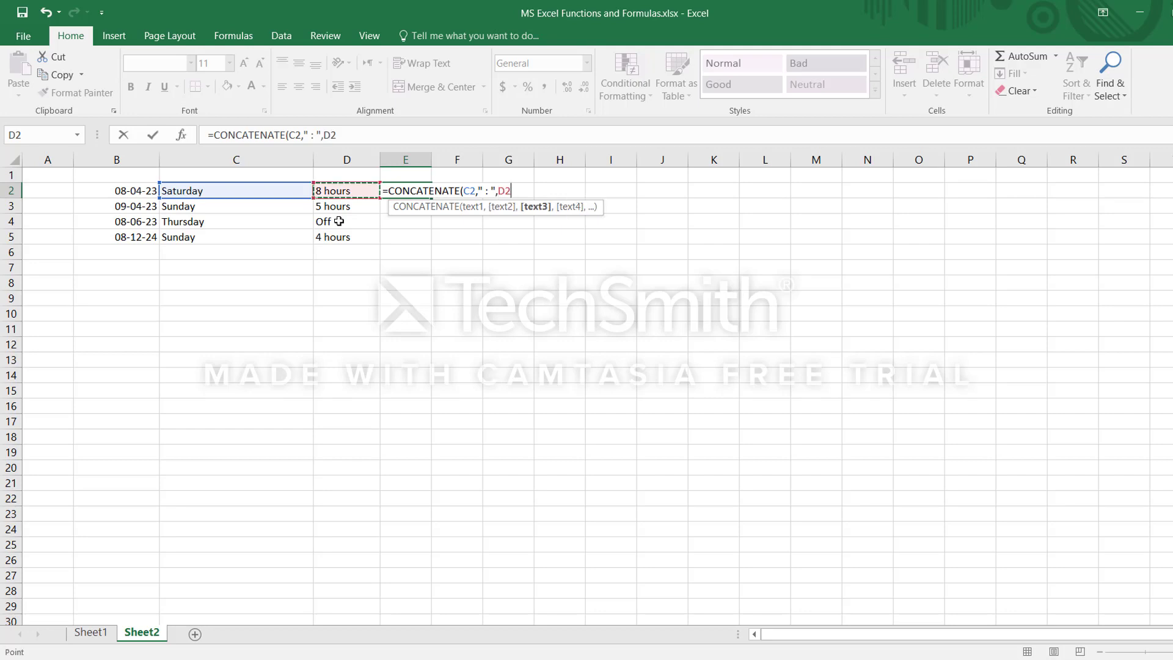
key("Return")
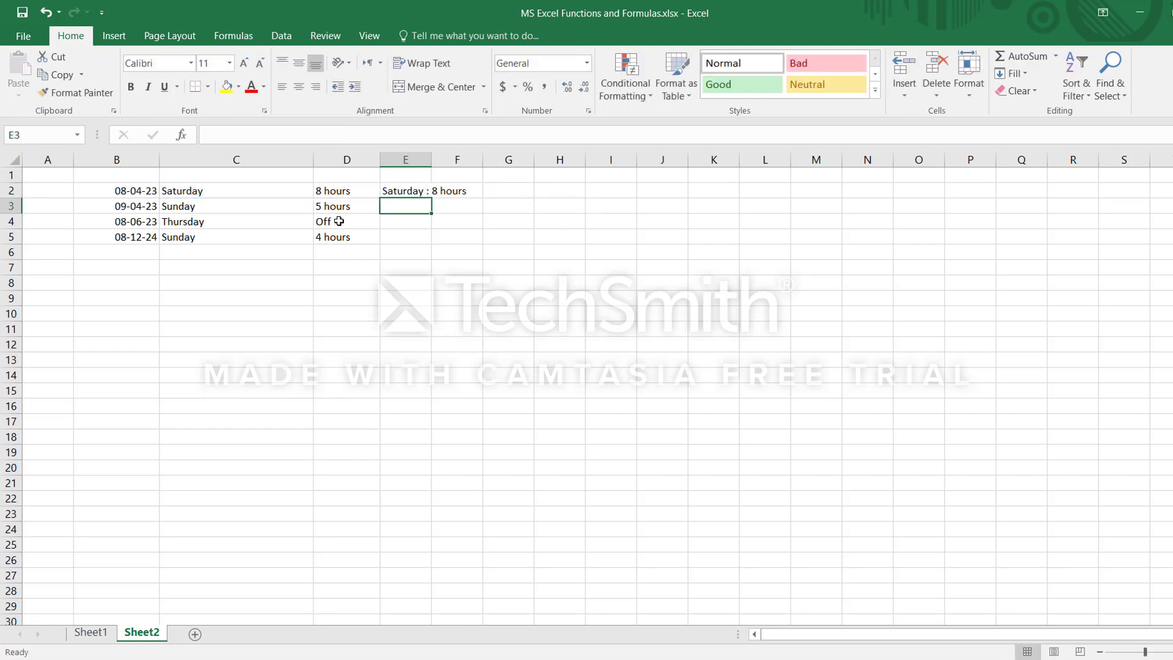
left_click_drag(431, 159, 500, 160)
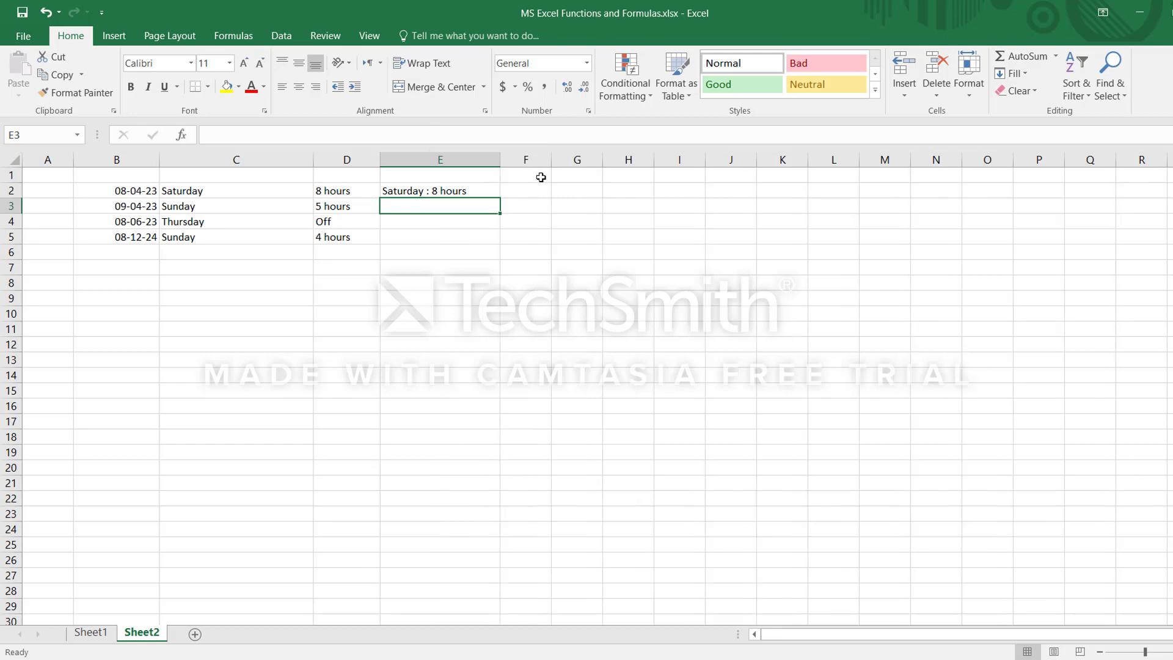
Copy the CONCATENATE formula from E2 into cells E3 to E5
key("Up")
key("ctrl+c")
key("Down")
key("shift+Down")
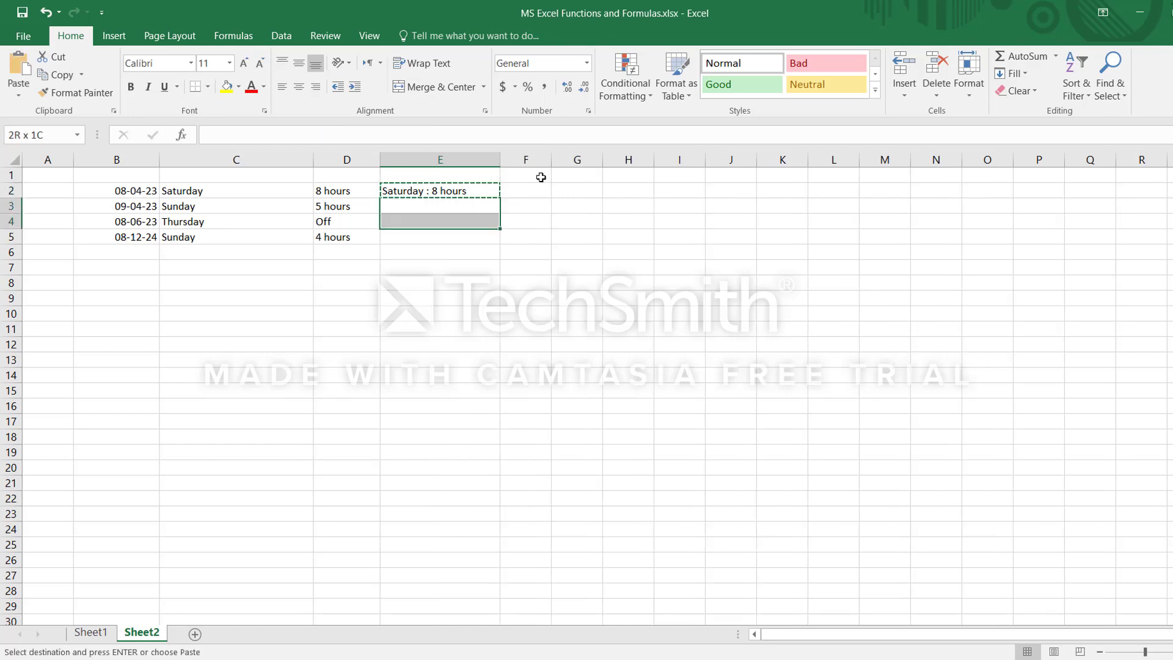
key("shift+Down")
key("ctrl+v")
key("Escape")
key("Up")
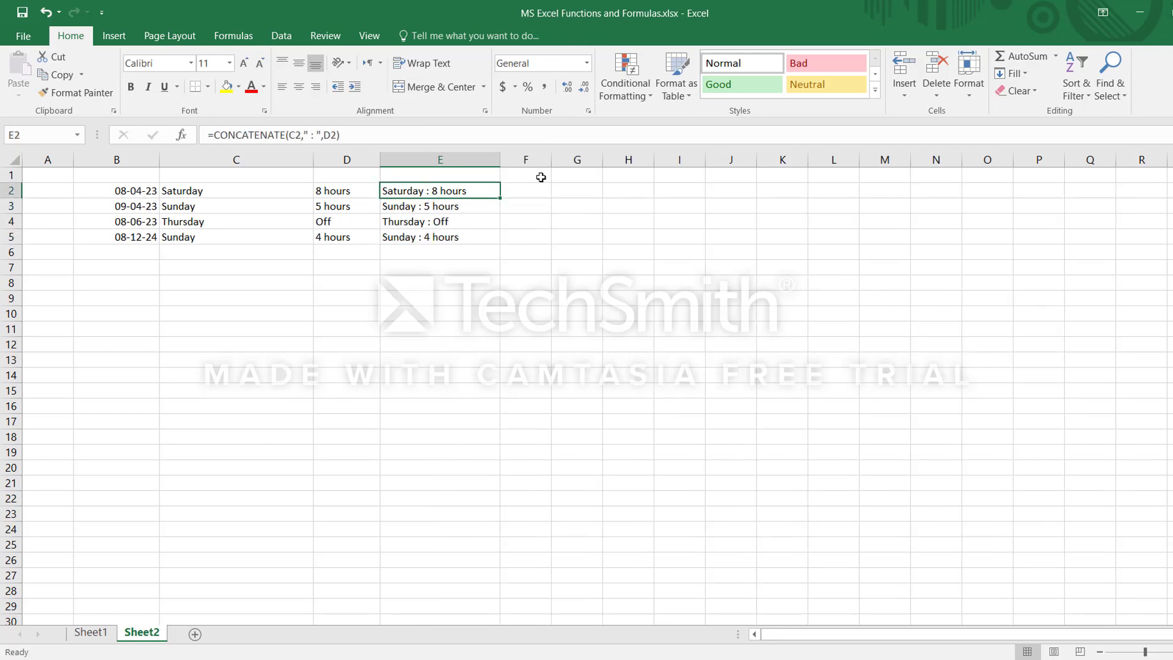
Examine the CONCATENATE formulas in E2 to E5 against the weekday and hours cells in columns C and D
key("Down")
key("Down")
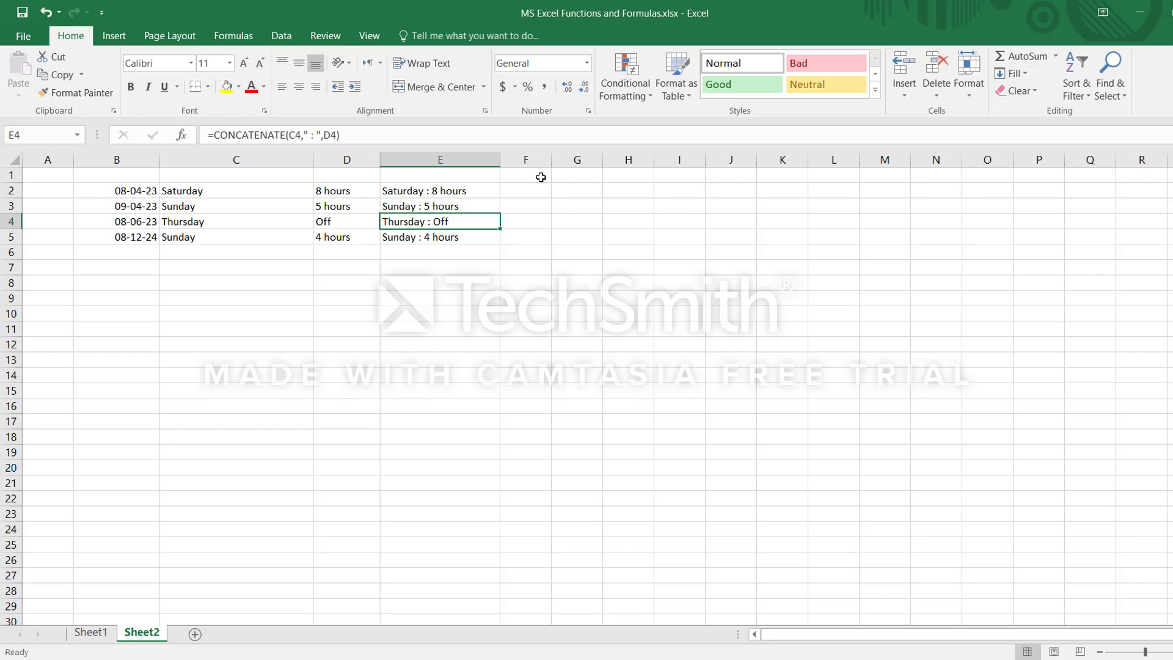
key("Down")
key("Up")
key("Up")
key("Up")
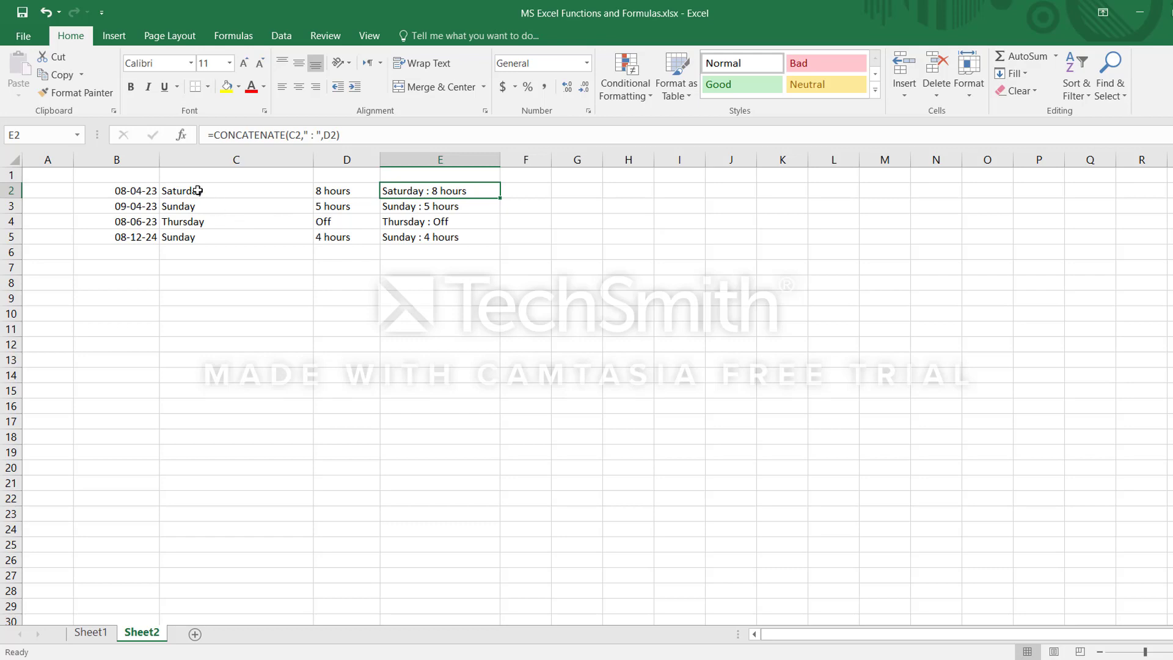
left_click_drag(197, 190, 265, 236)
left_click(243, 216)
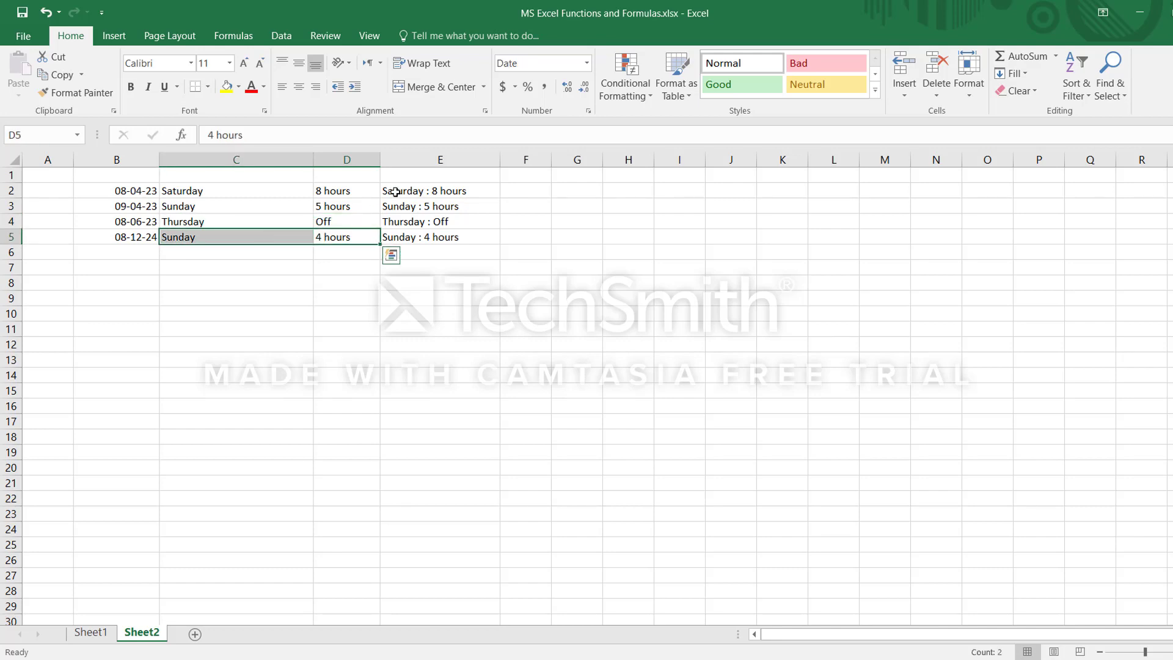
left_click(529, 193)
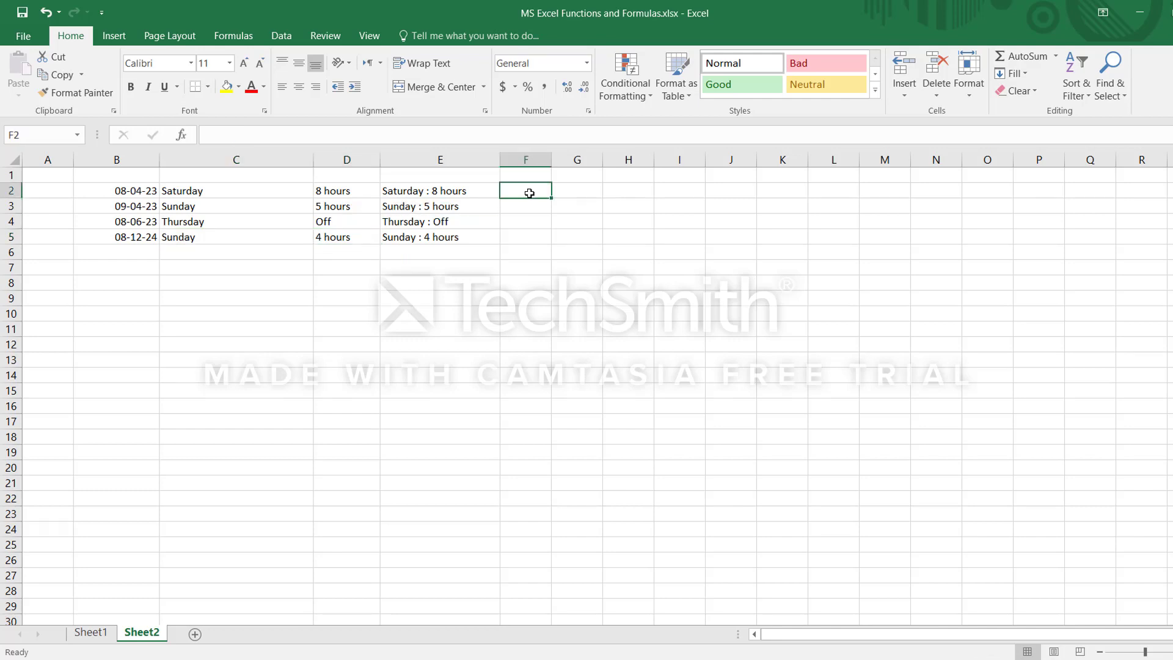
Clear the hours and combined text in D2:E5 and the weekday formulas in C2:C5
left_click_drag(440, 193, 347, 243)
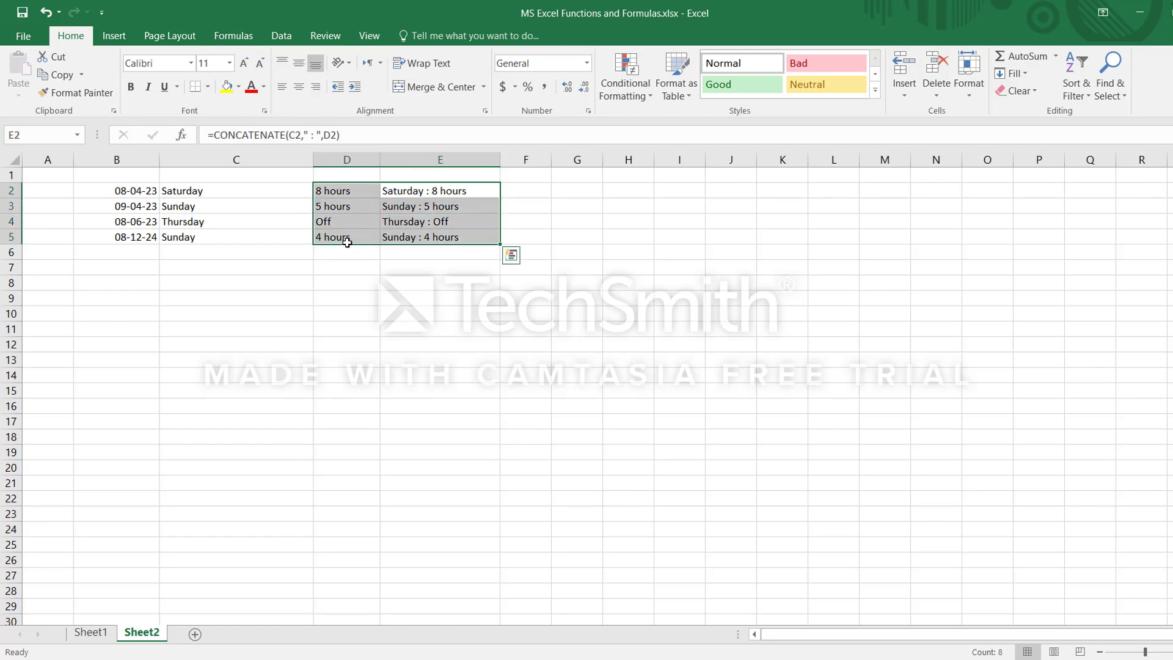
key("Delete")
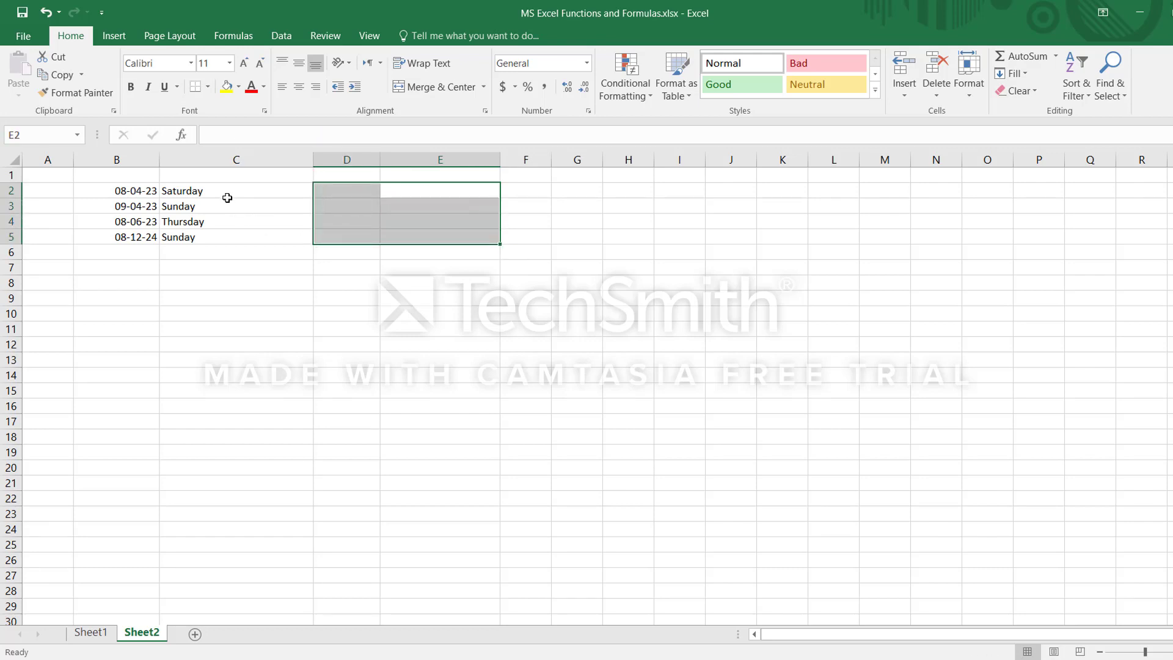
left_click_drag(227, 197, 228, 238)
key("Delete")
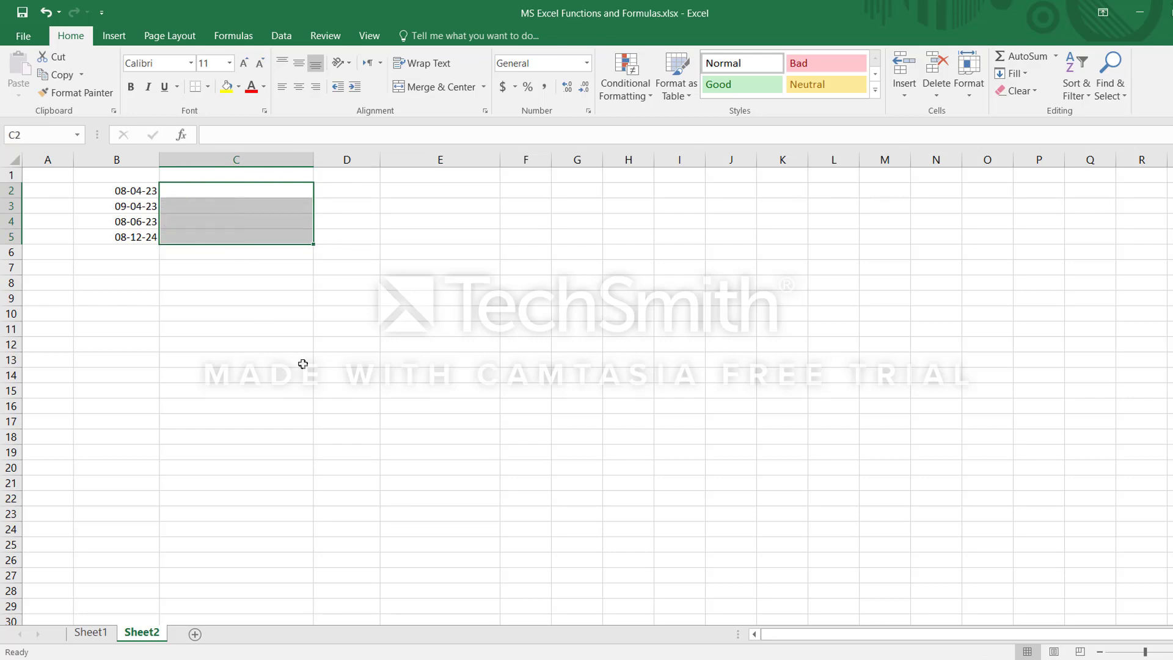
left_click(226, 196)
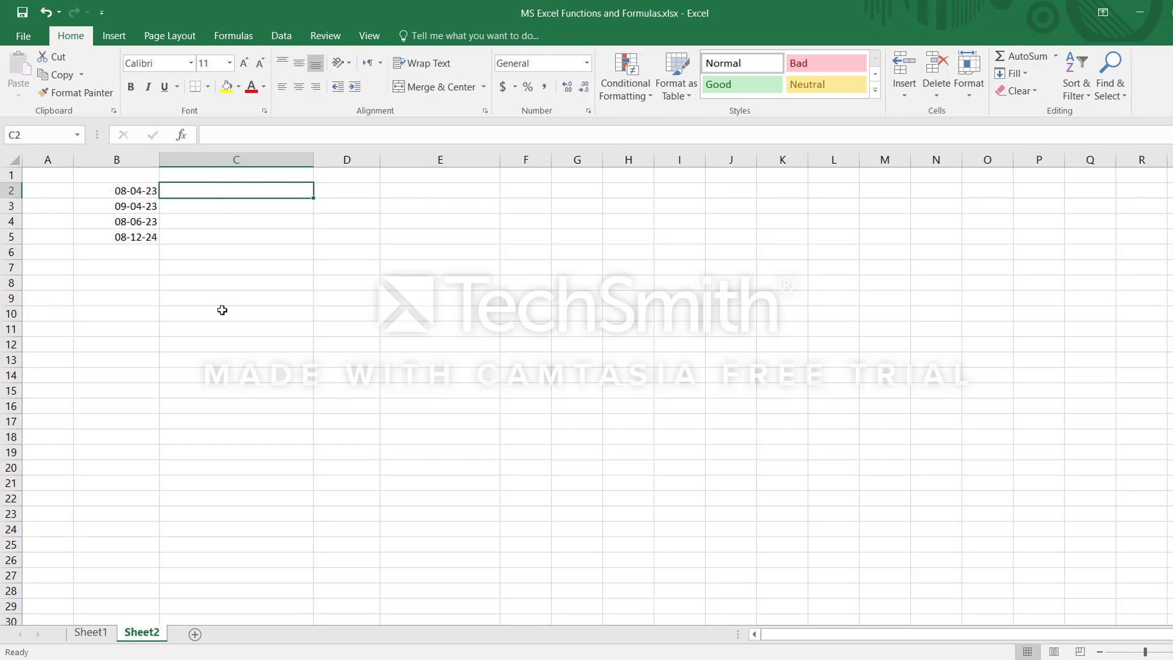
left_click(113, 377)
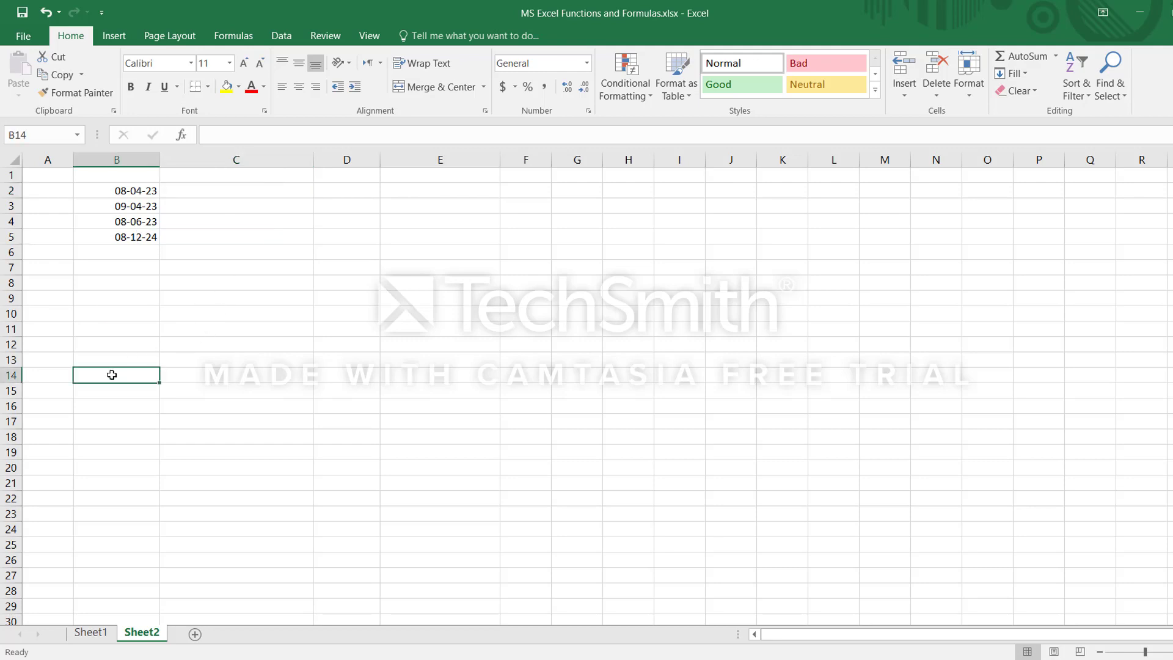
Enter the numbers 1 through 7 in cells O3 to O9
left_click(975, 211)
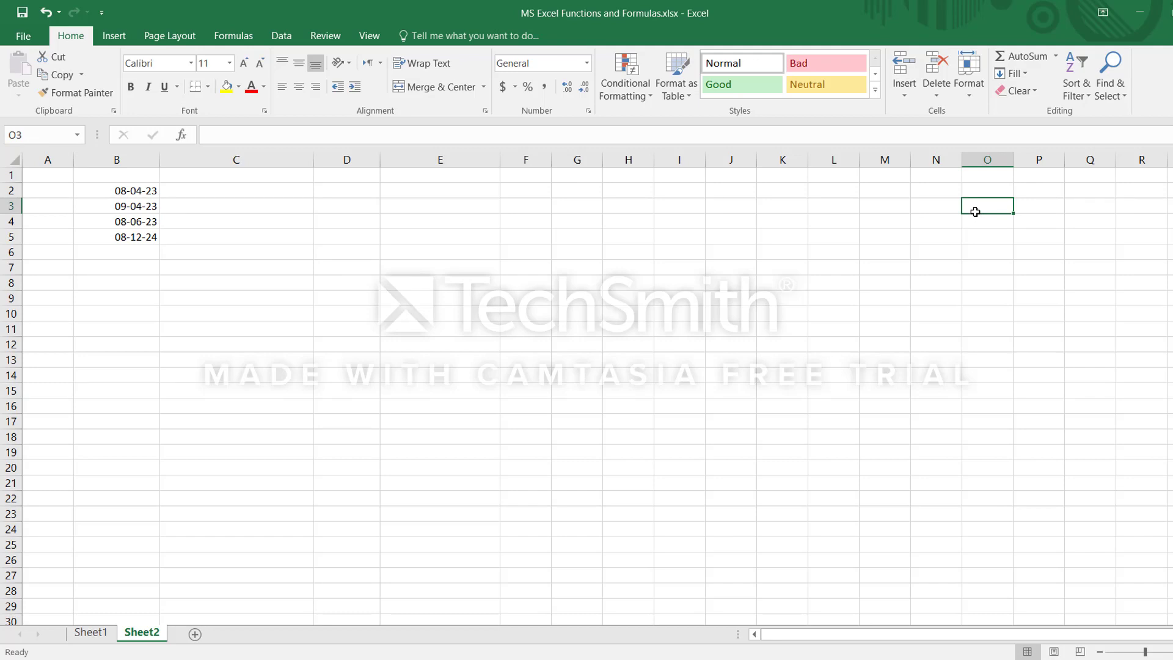
type("1")
key("Return")
type("2")
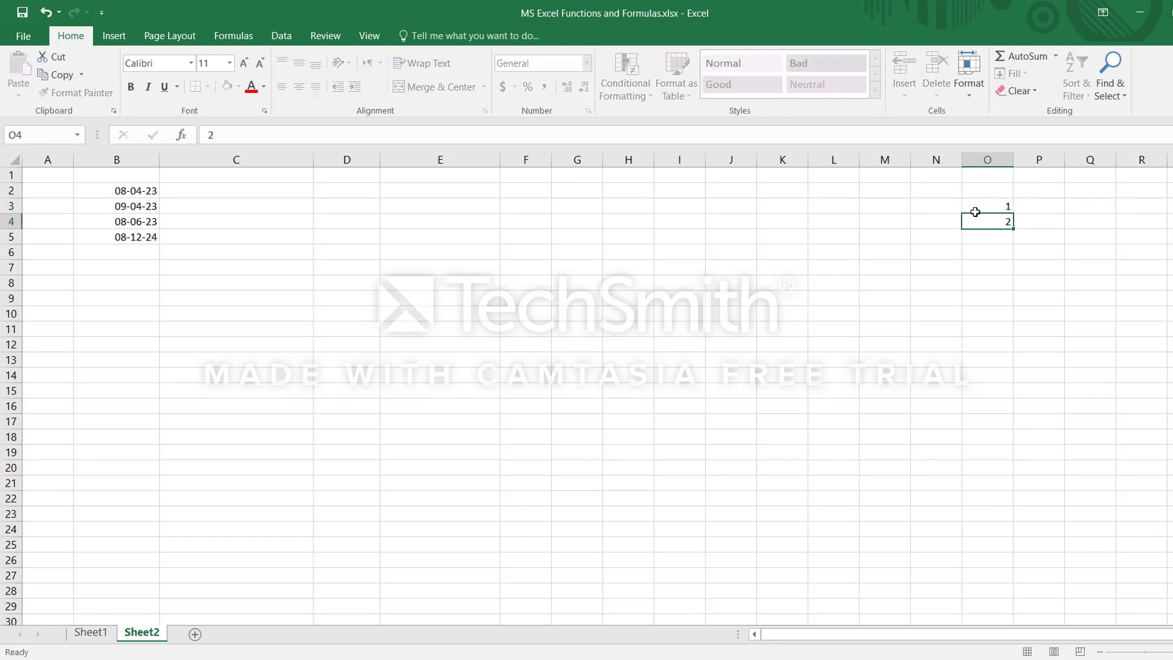
key("Return")
type("3")
key("Return")
type("4")
key("Return")
type("5")
key("Return")
type("6")
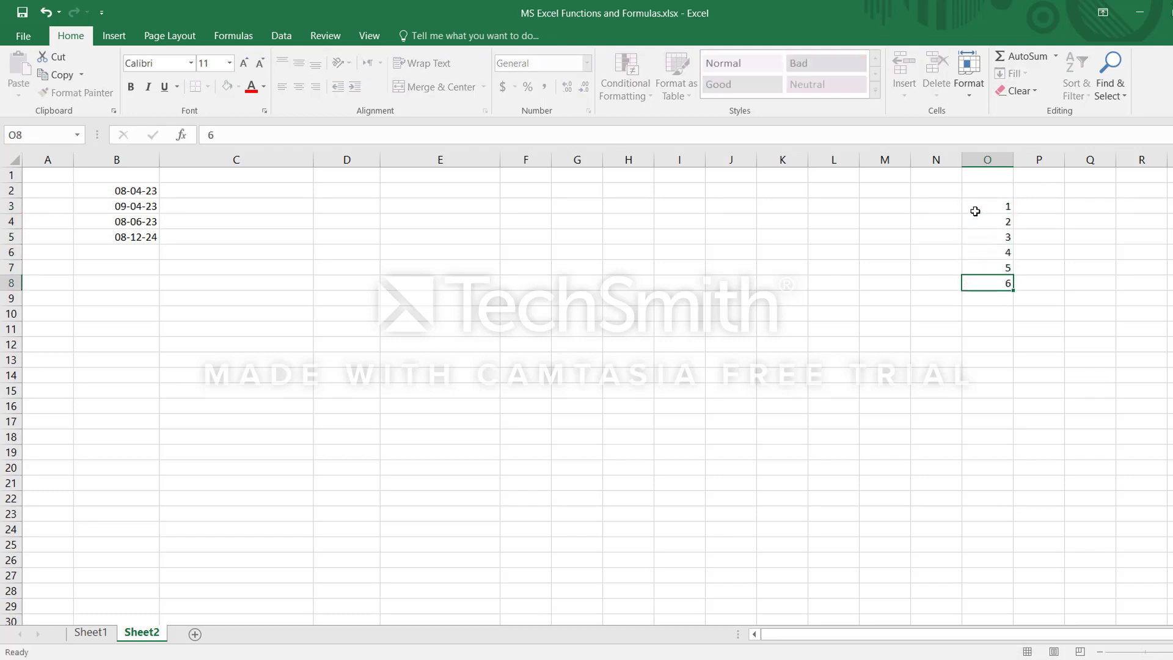
key("Return")
type("7")
key("Return")
Enter Sun in P3 beside the number 1 and fill the abbreviated weekday names down to P9
key("Up")
key("Up")
key("Up")
key("Up")
key("Up")
key("Up")
key("Up")
key("Up")
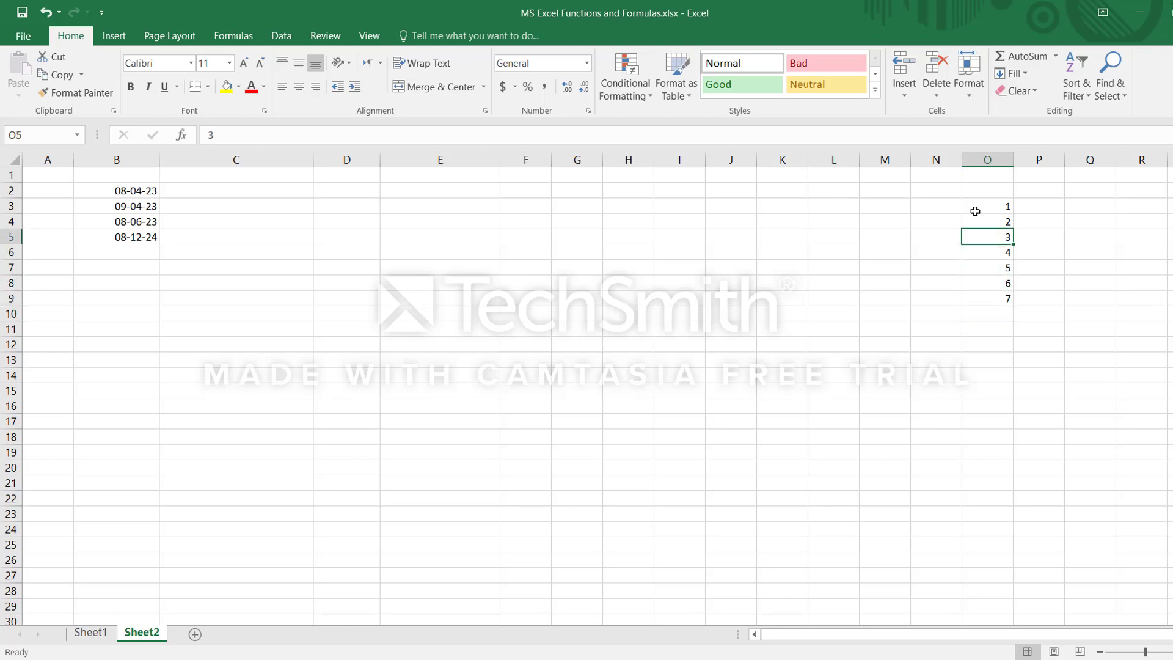
key("Right")
key("Down")
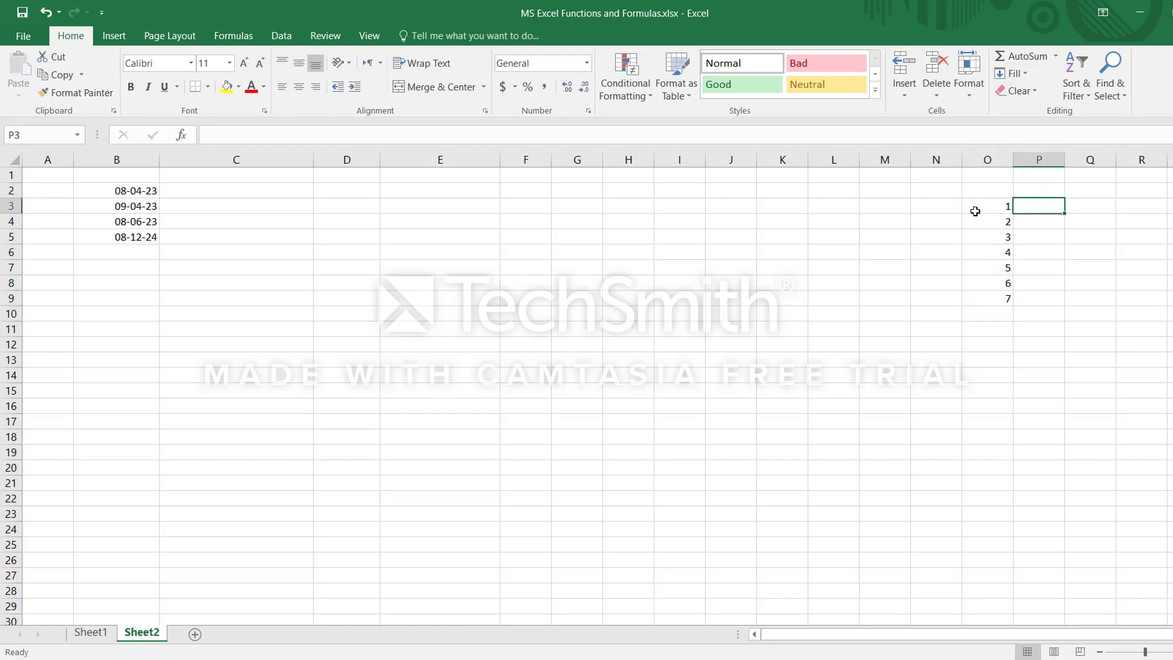
type("Sun")
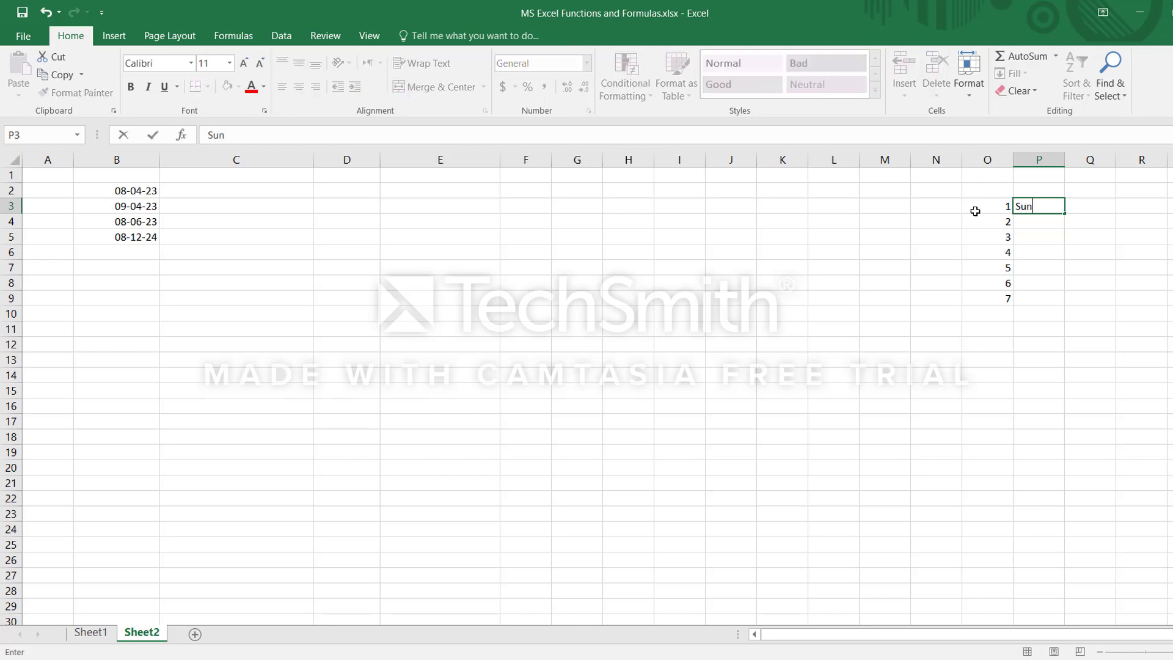
key("Return")
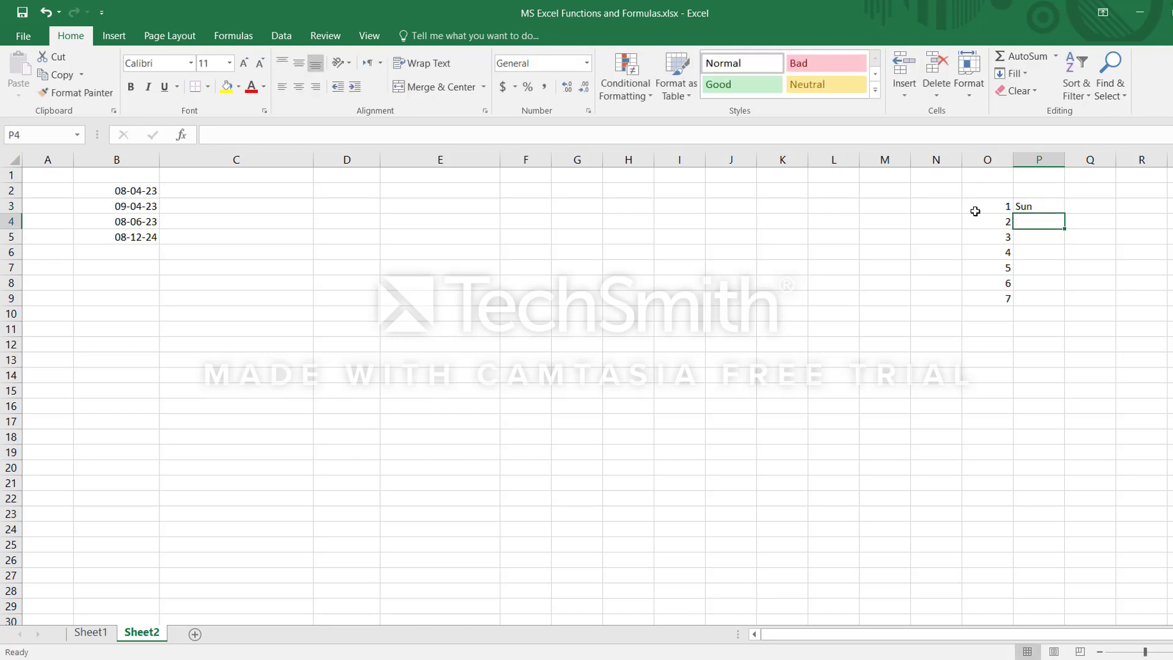
left_click(1033, 206)
left_click_drag(1066, 212, 1047, 304)
left_click(1046, 278)
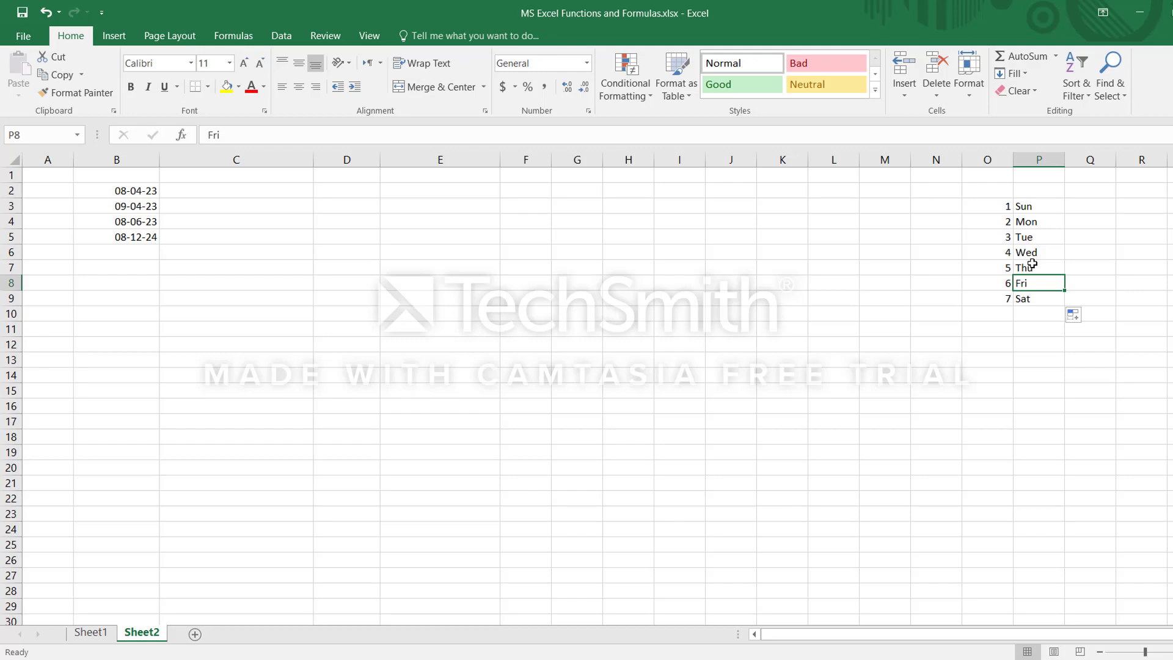
left_click(981, 205)
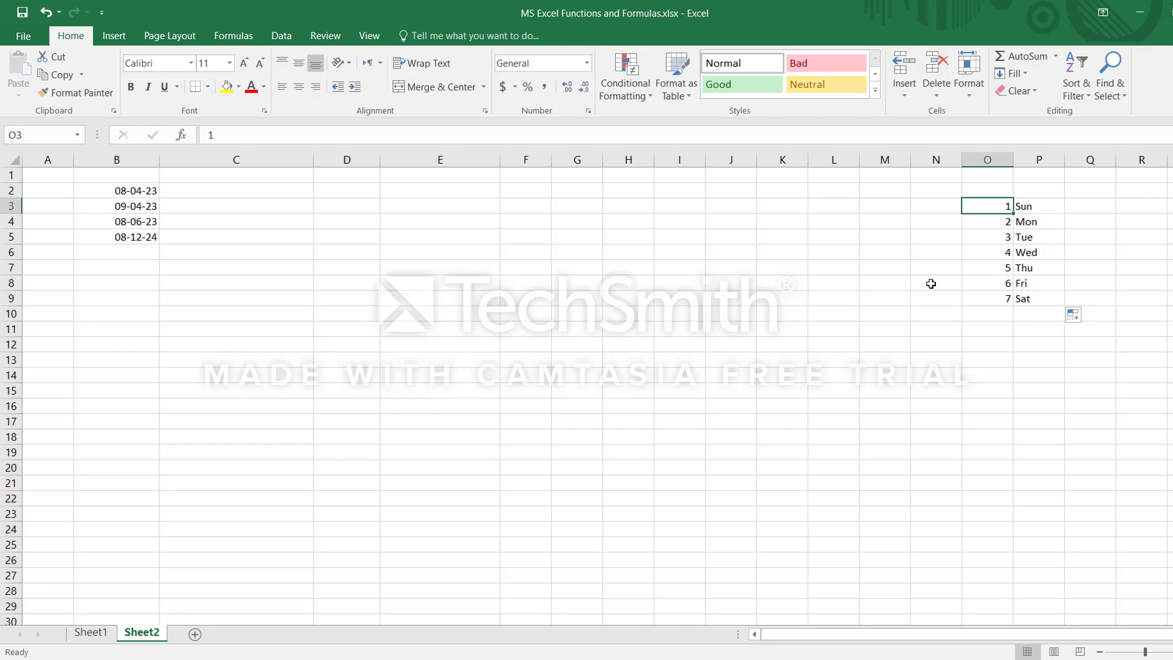
left_click(247, 193)
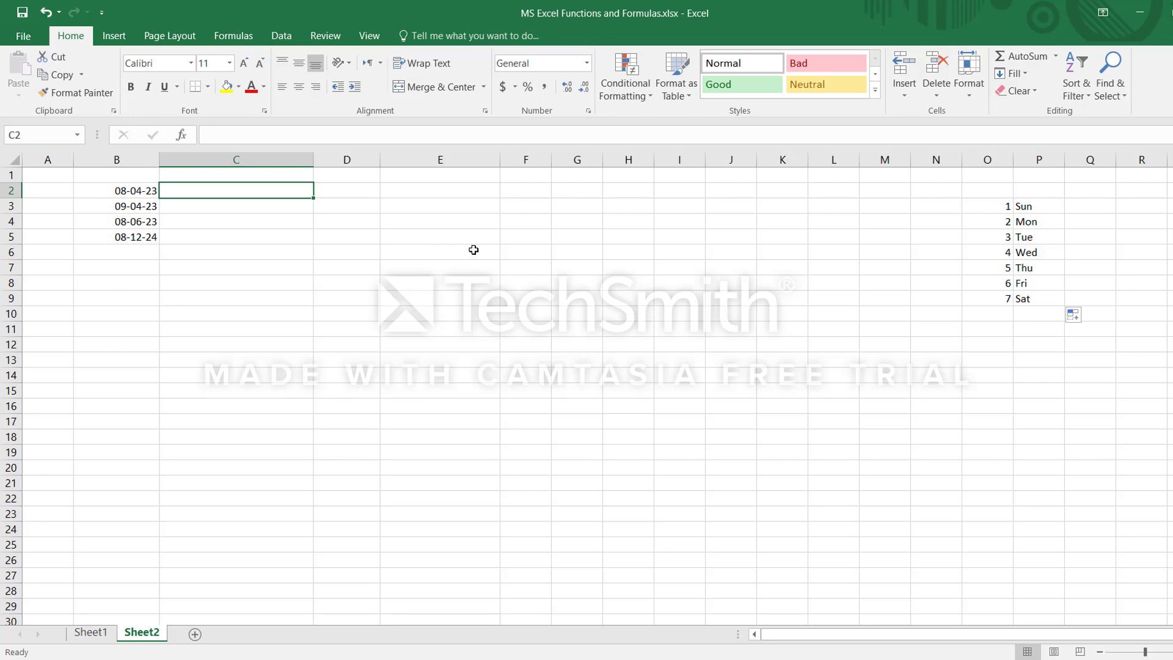
Enter the formula =WEEKDAY(B2) in cell C2 to get the weekday number of the first date
type("=wee")
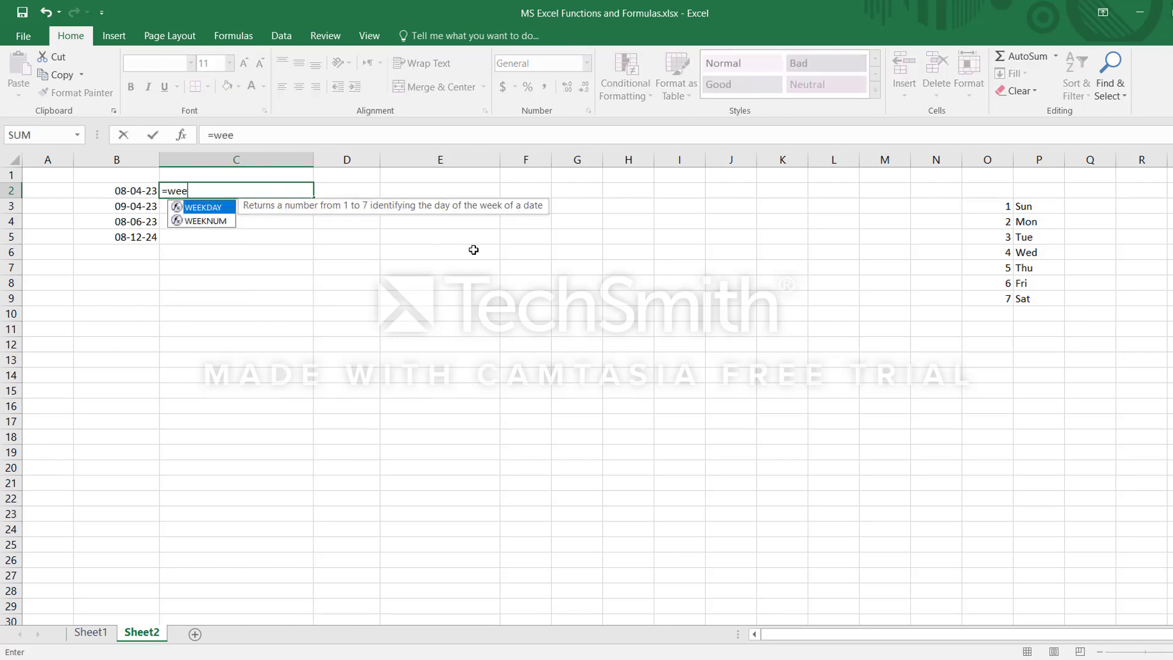
key("Tab")
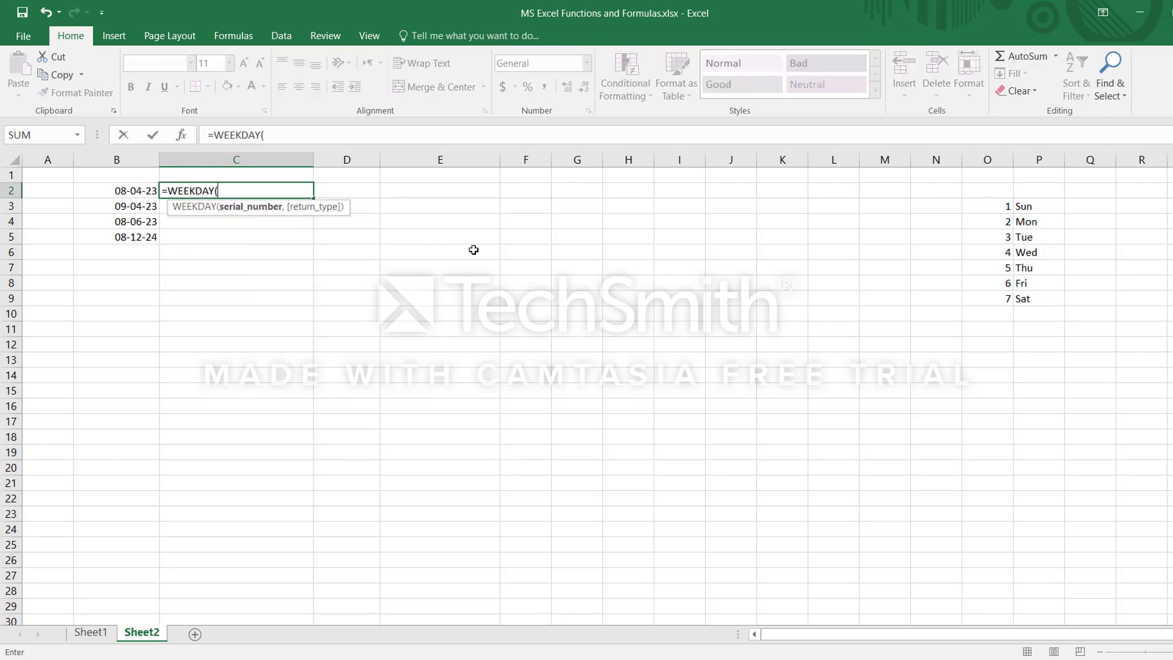
left_click(140, 191)
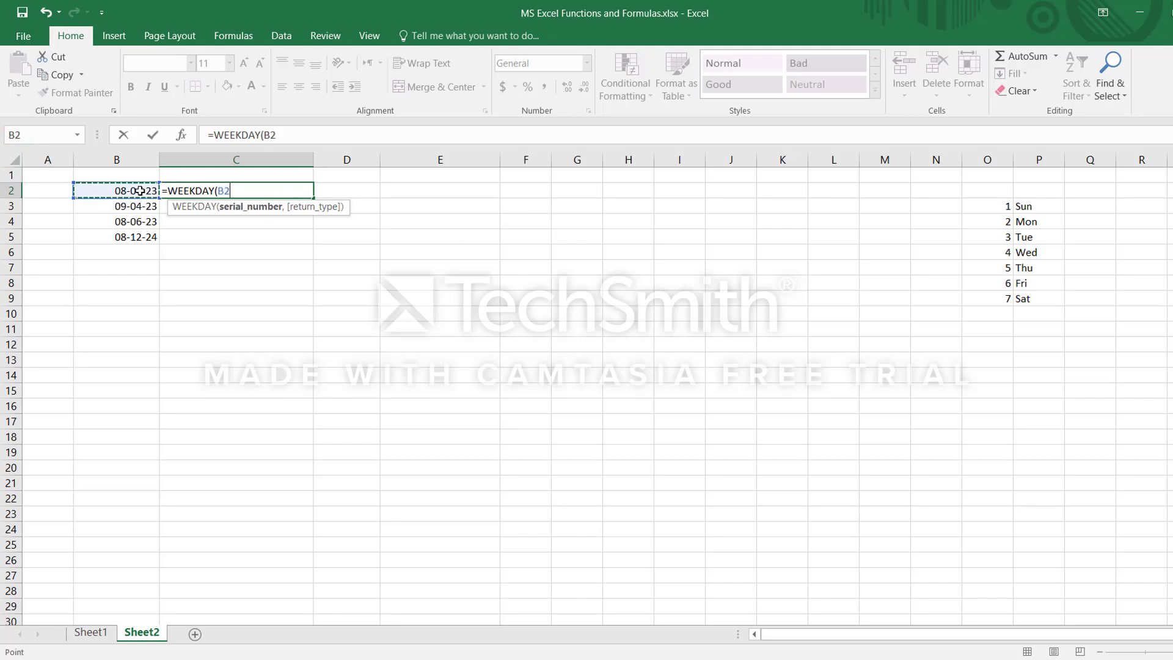
type(")")
key("Return")
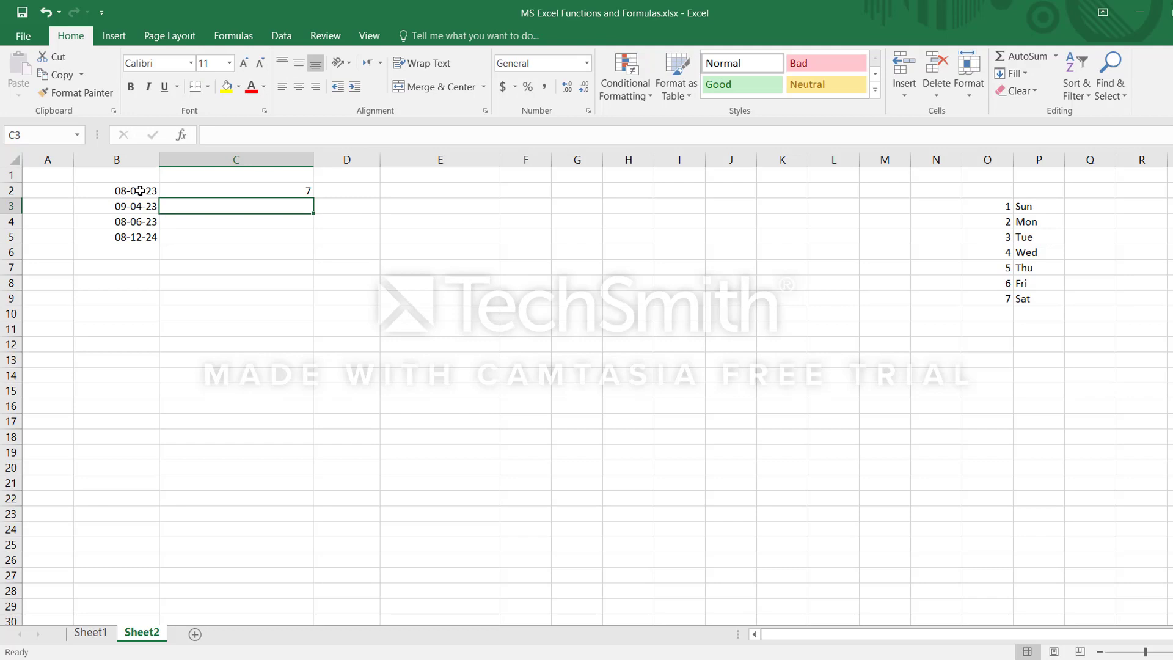
Copy the WEEKDAY formula from C2 into cells C3 to C5
key("Up")
key("ctrl+c")
key("Down")
key("shift+Down")
key("shift+Down")
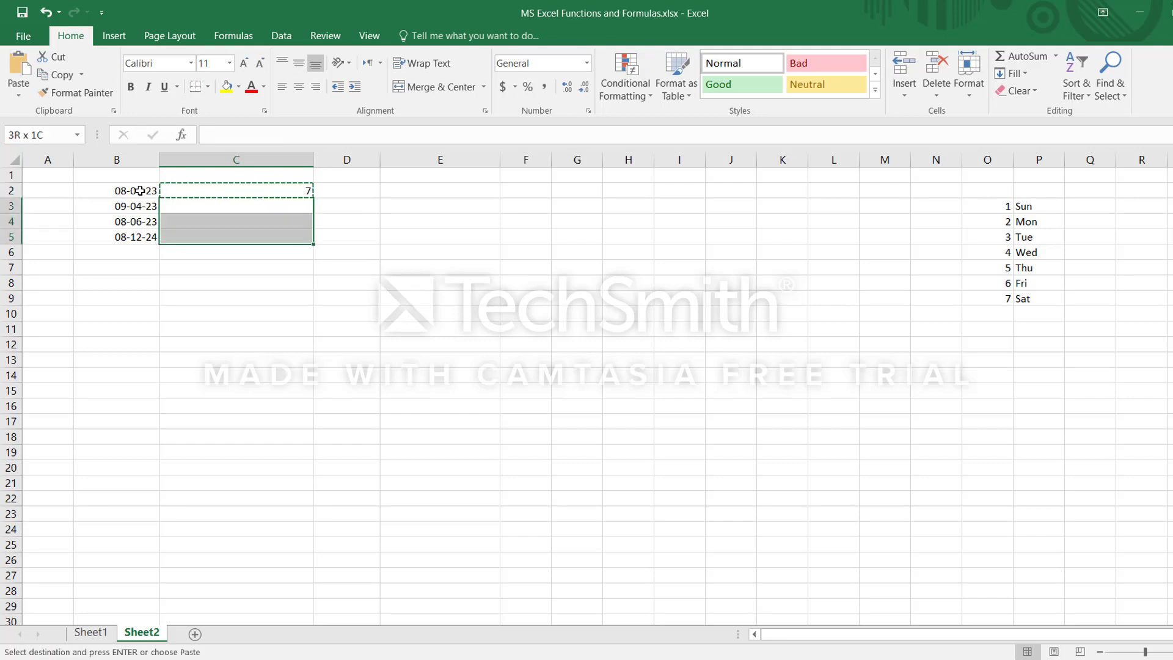
key("ctrl+v")
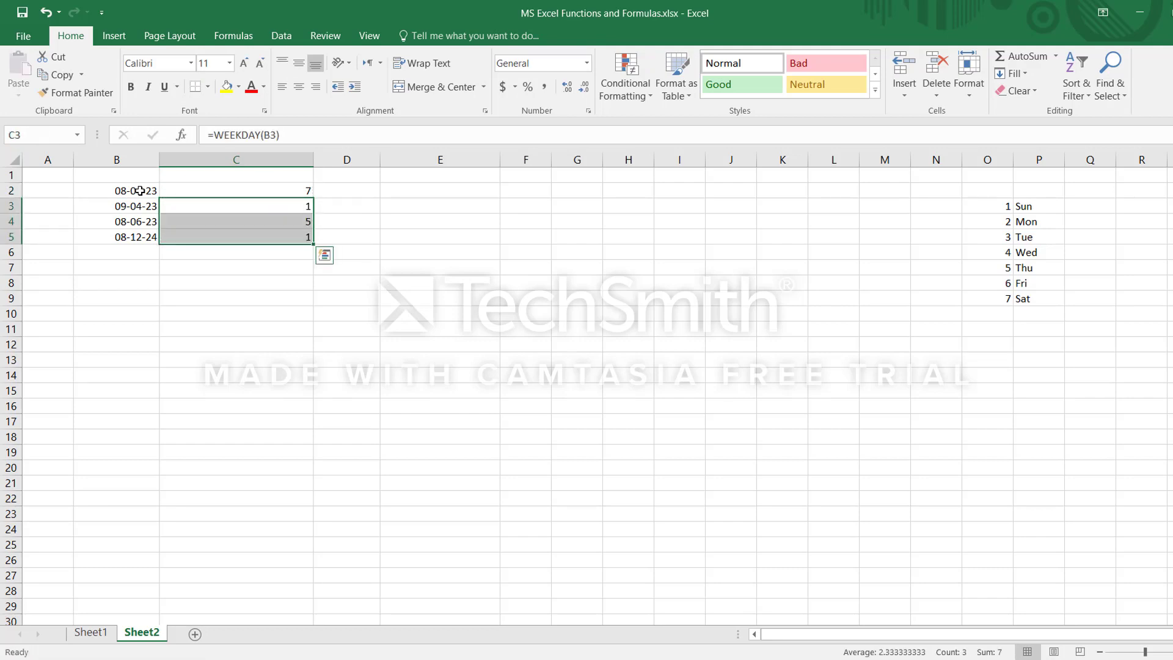
Compare the WEEKDAY result in C2 with the date in B2 and the matching entry in the numbered weekday list
left_click(276, 209)
left_click(280, 194)
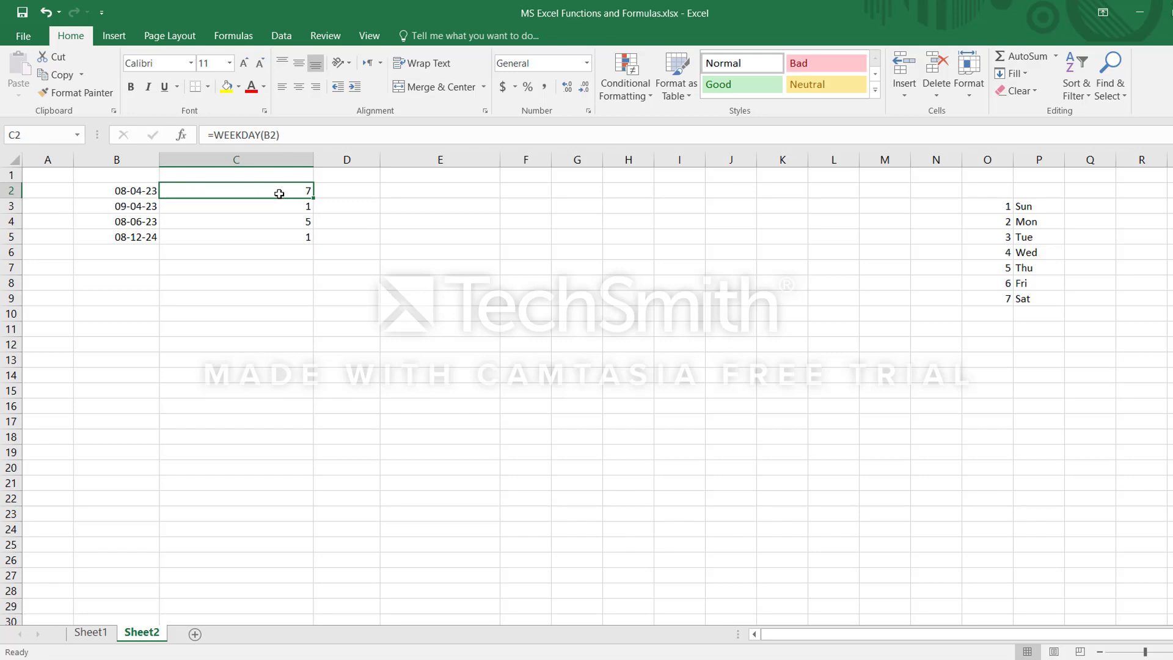
left_click(125, 189)
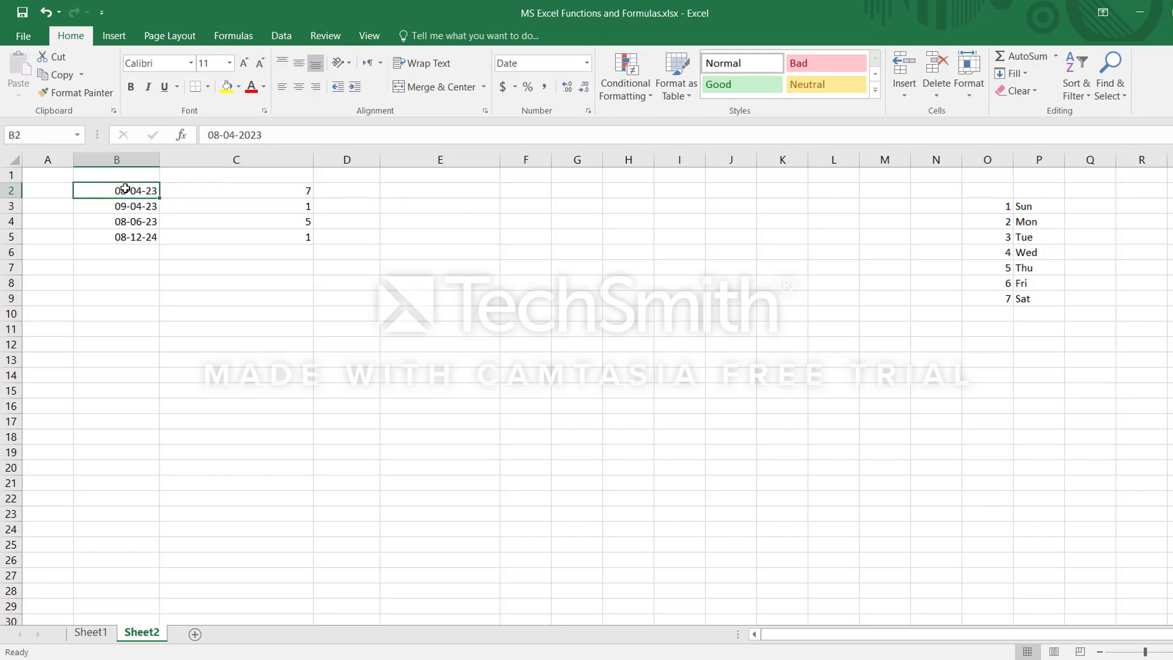
left_click(254, 192)
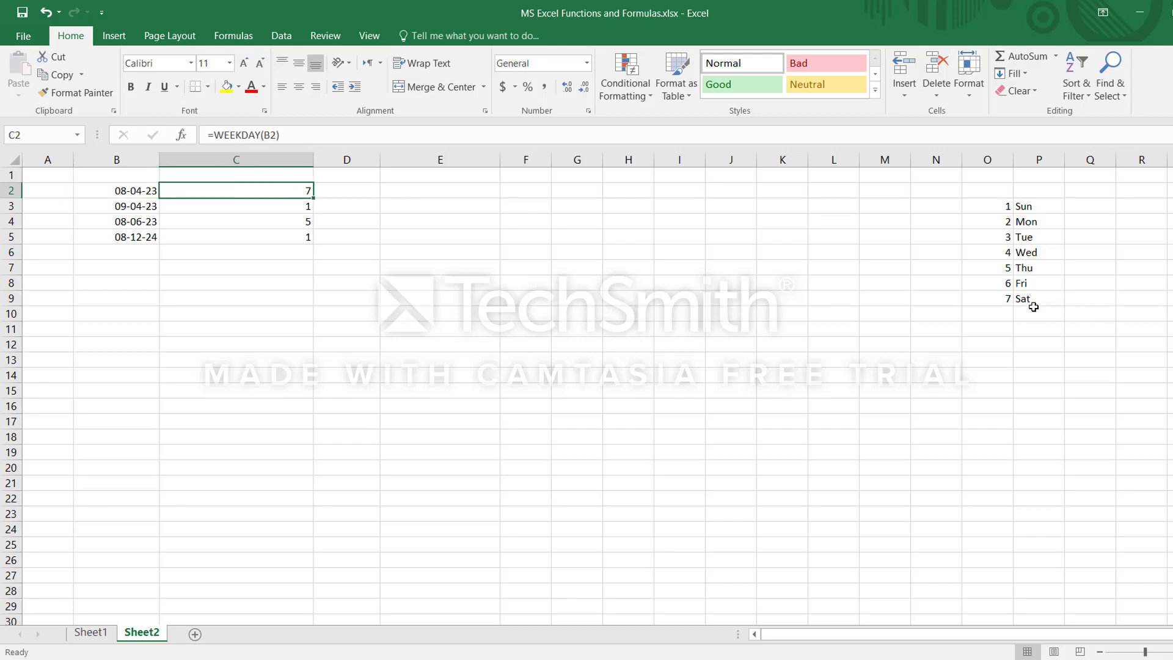
left_click_drag(1033, 302, 976, 303)
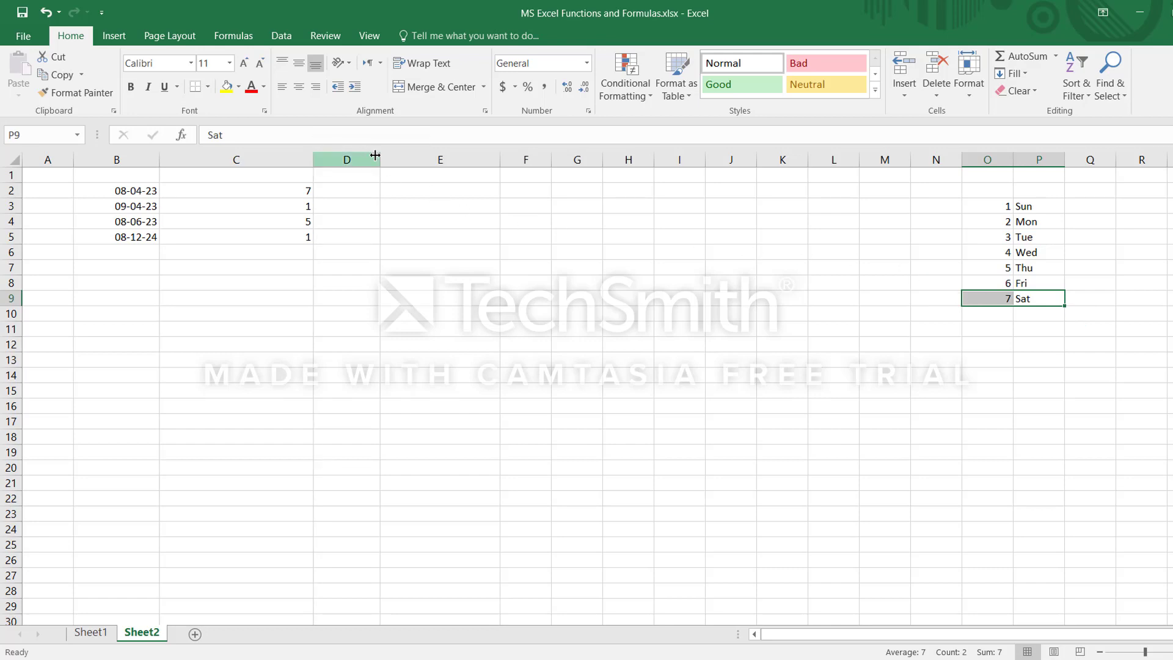
Widen column D and begin a CHOOSE formula in D2 with C2 as its index number
left_click_drag(375, 156, 476, 157)
left_click(434, 188)
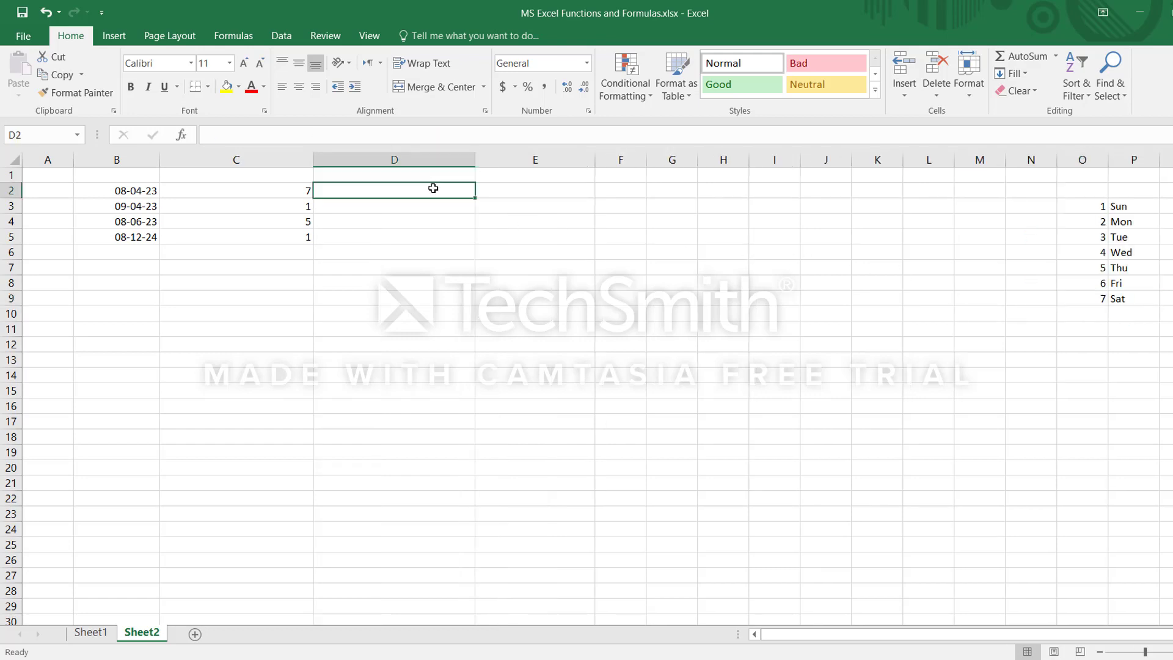
type("=")
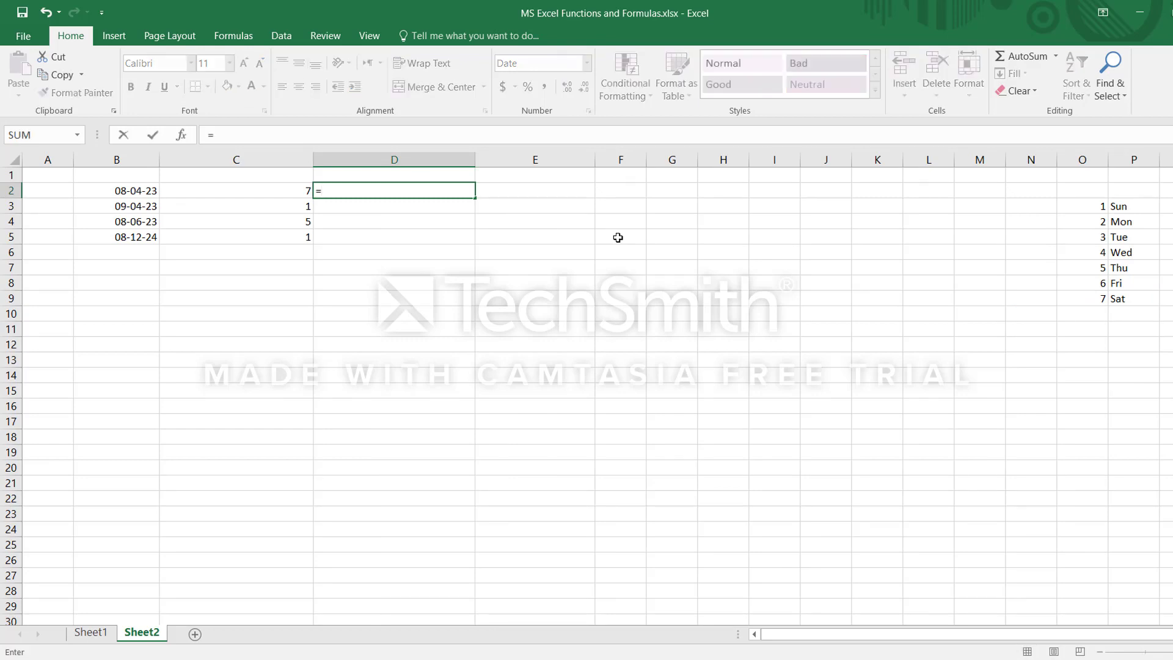
type("choo")
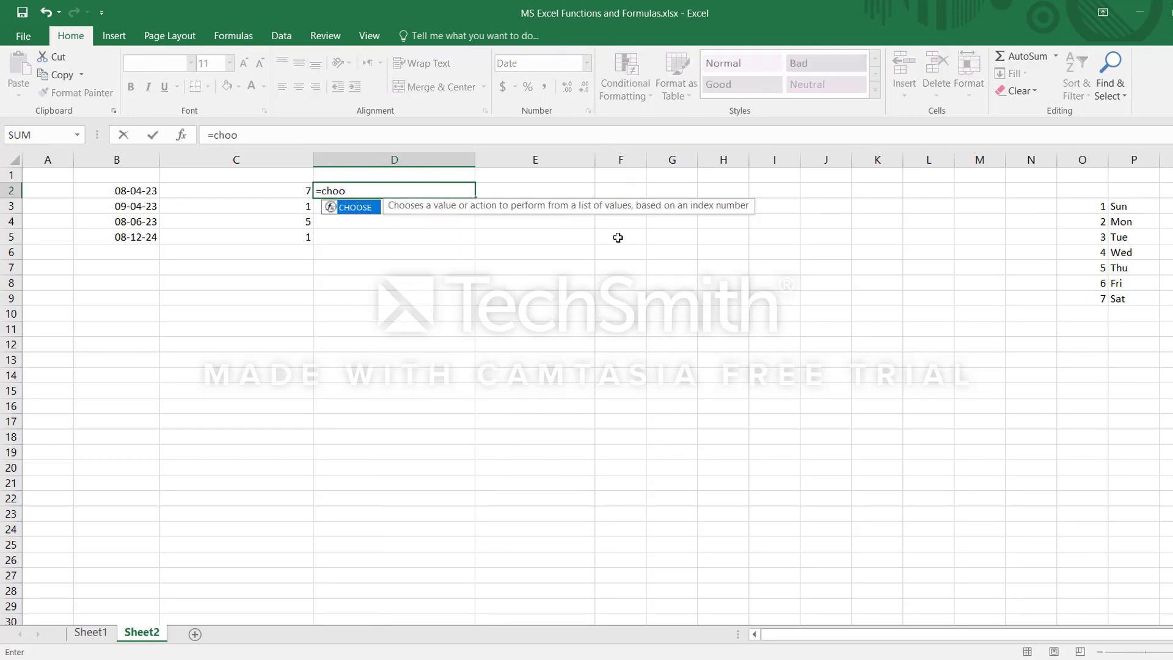
key("Tab")
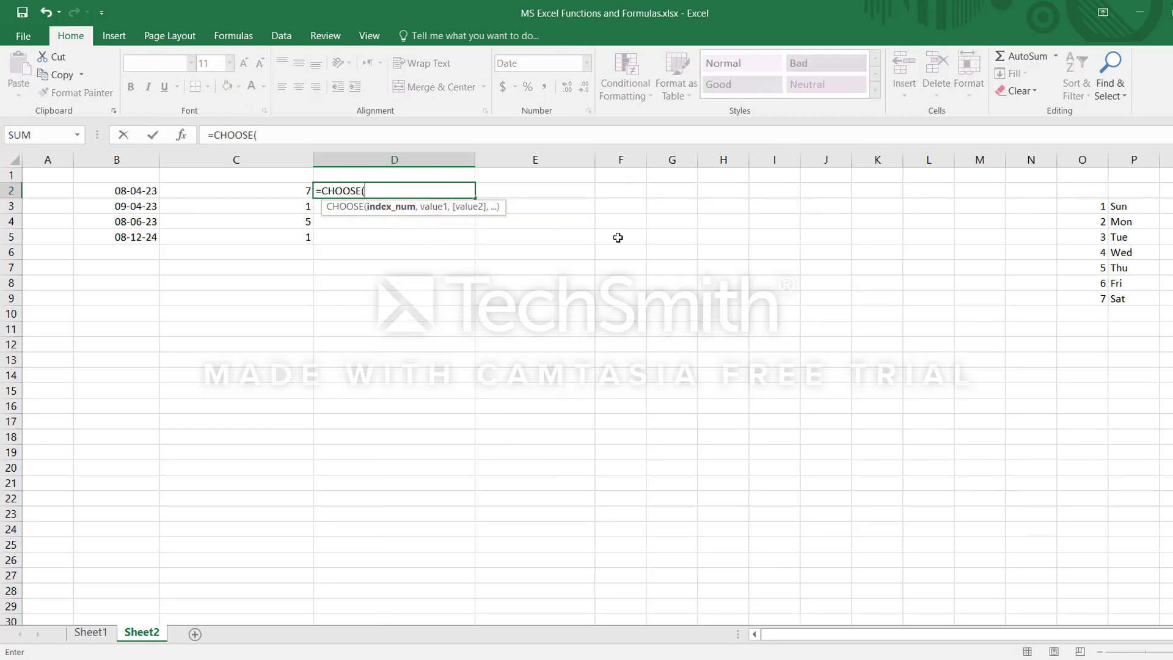
left_click(257, 189)
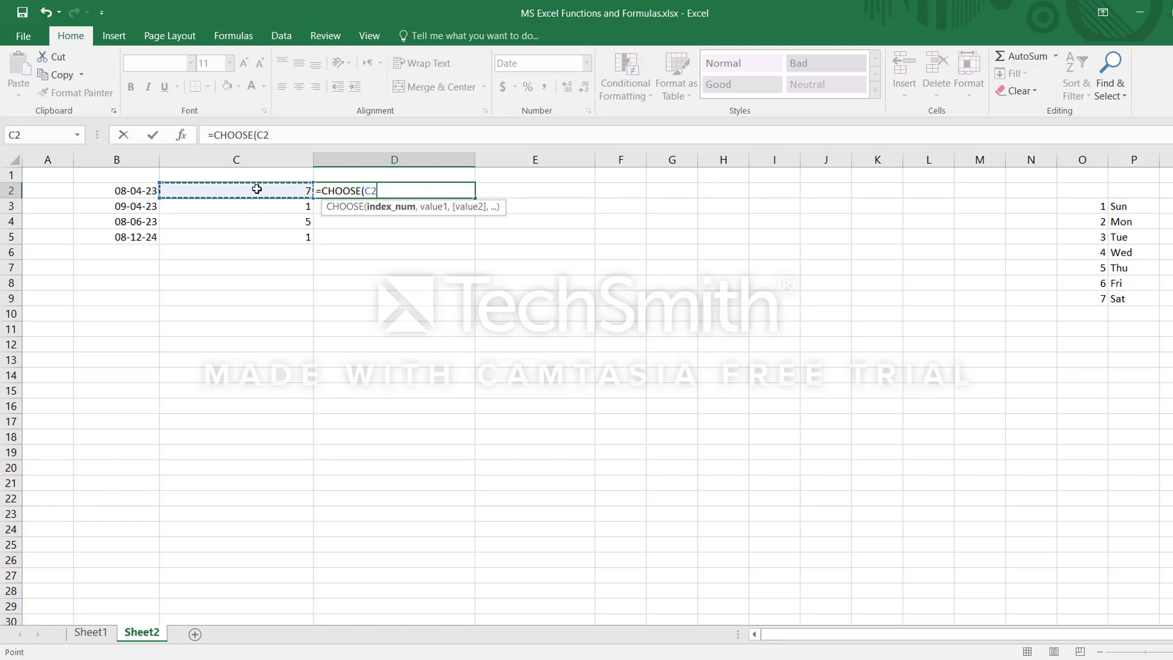
type(",")
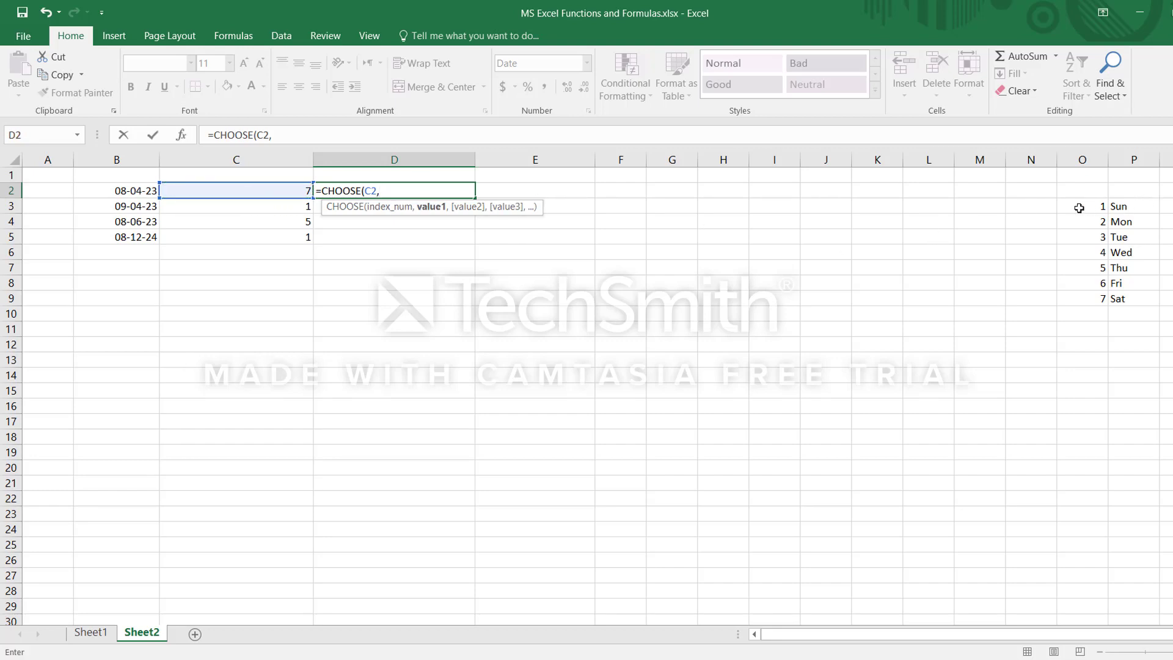
Add the weekday name cells P3 through P9 as the seven separate values of the CHOOSE formula in D2
left_click(1140, 210)
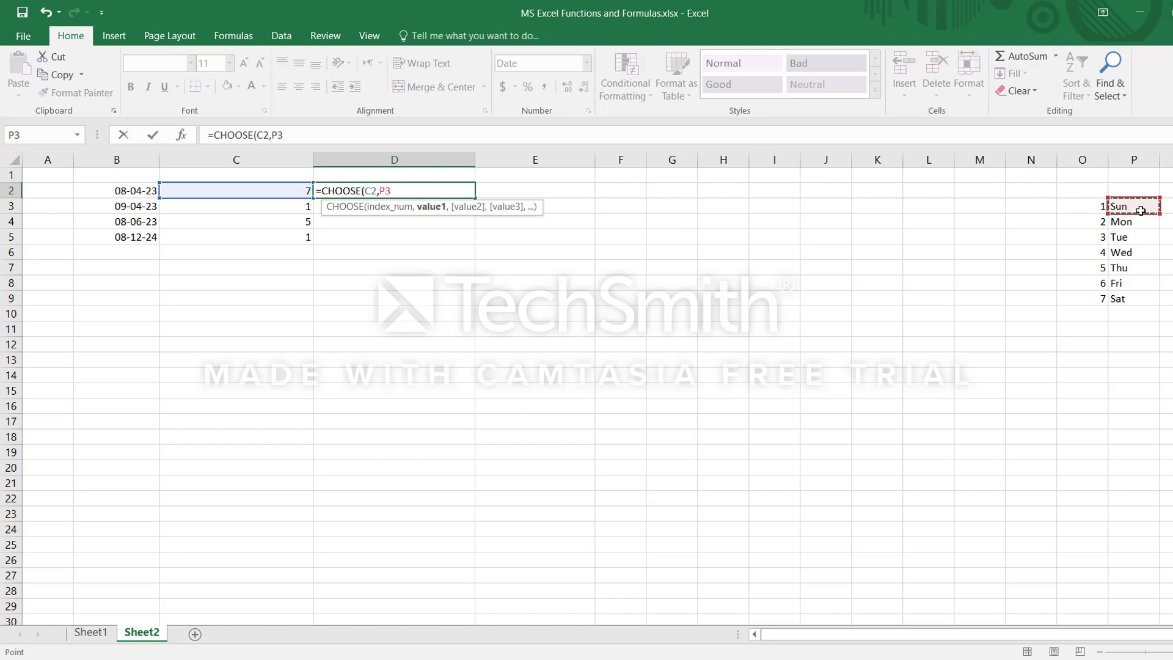
type(",")
left_click(1140, 222)
type(",")
left_click(1138, 239)
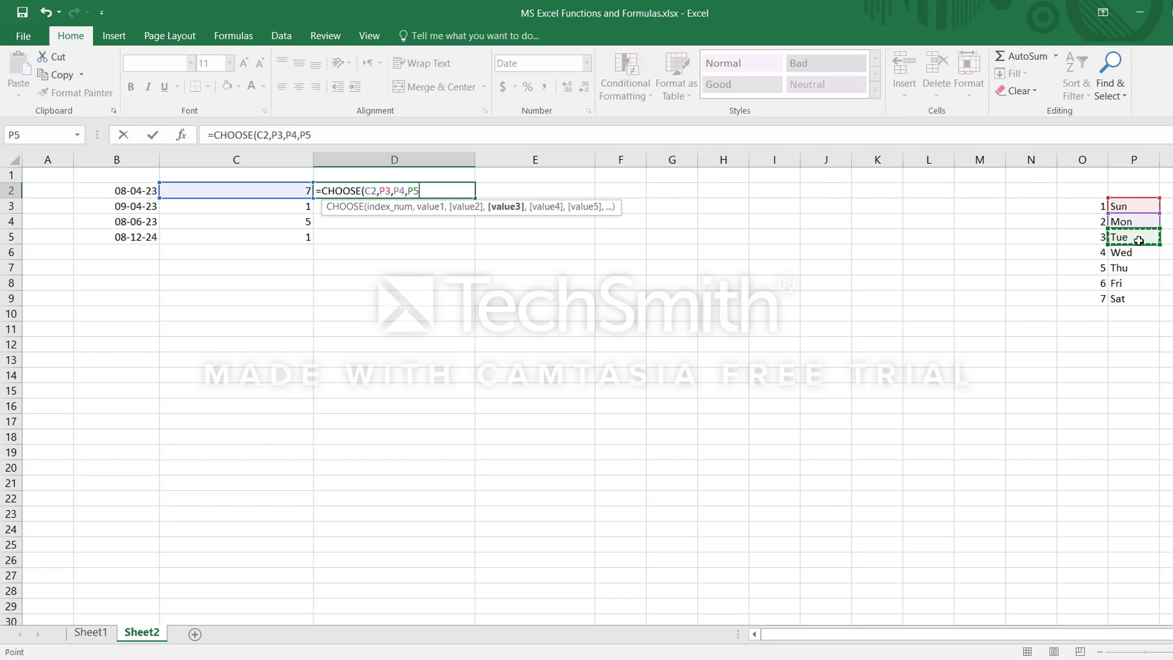
type(",")
left_click(1139, 254)
type(",")
left_click(1138, 268)
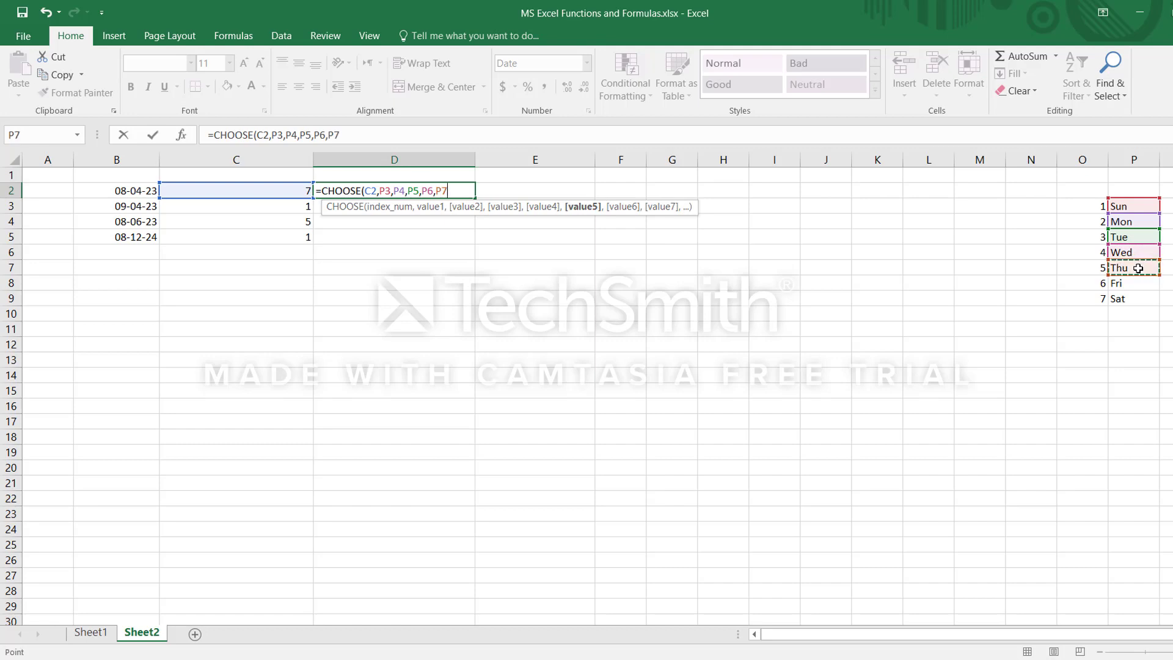
type(",")
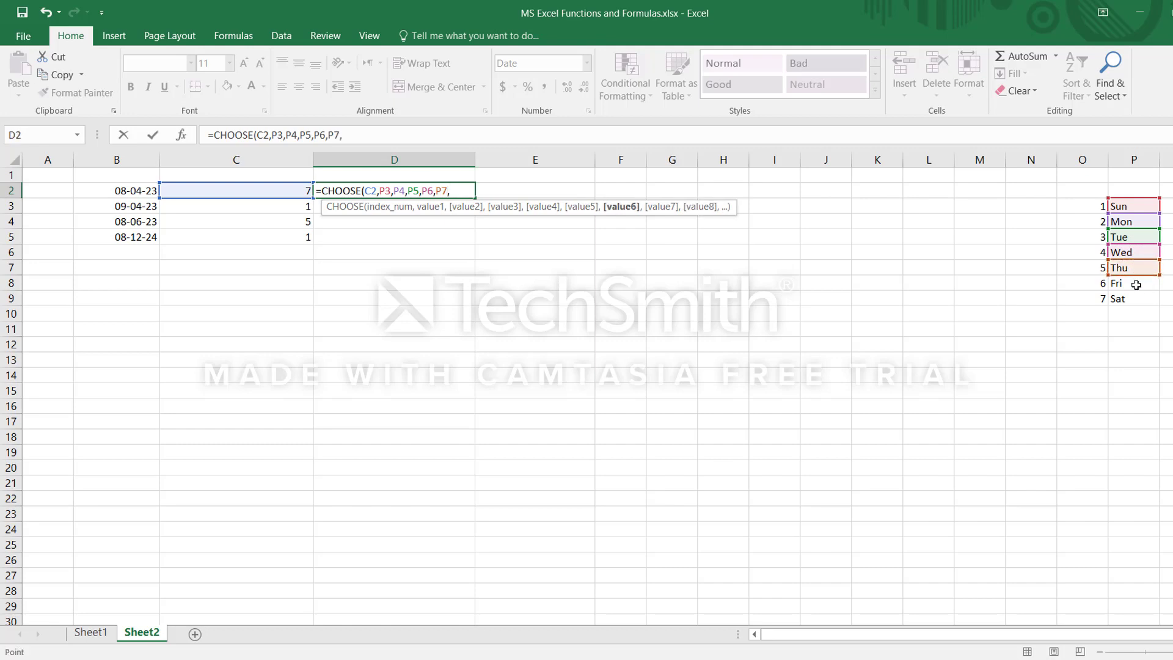
left_click(1137, 285)
type(",")
left_click(1124, 298)
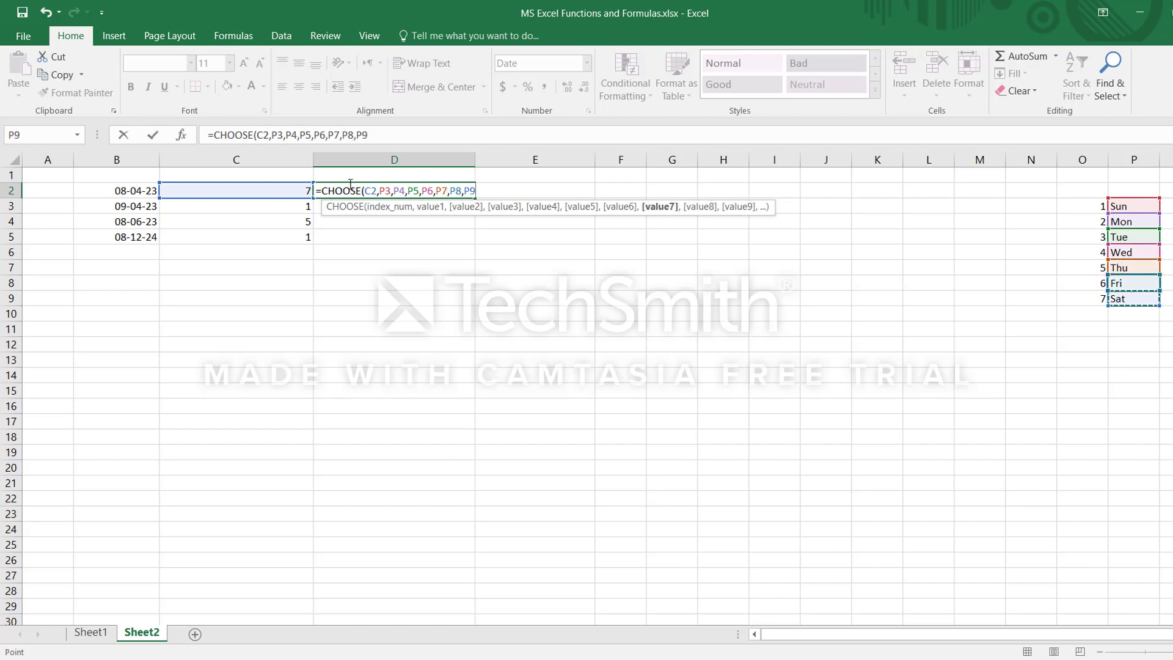
Make the C2 and P3 to P9 references in D2's CHOOSE formula absolute and complete the formula
left_click(370, 187)
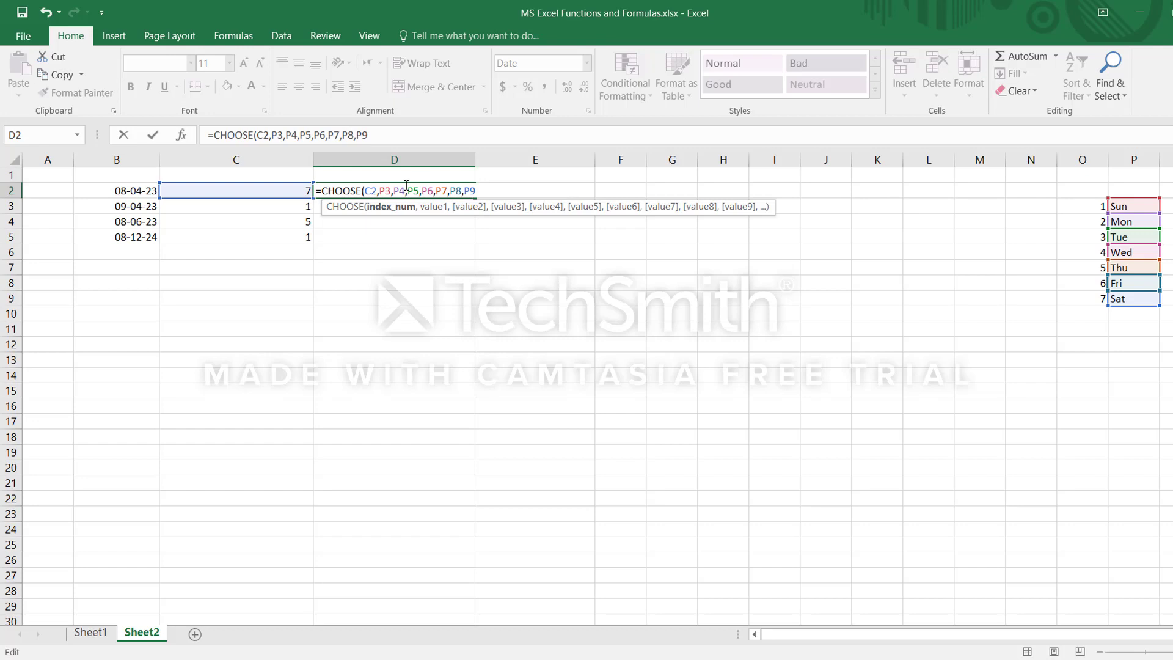
key("F4")
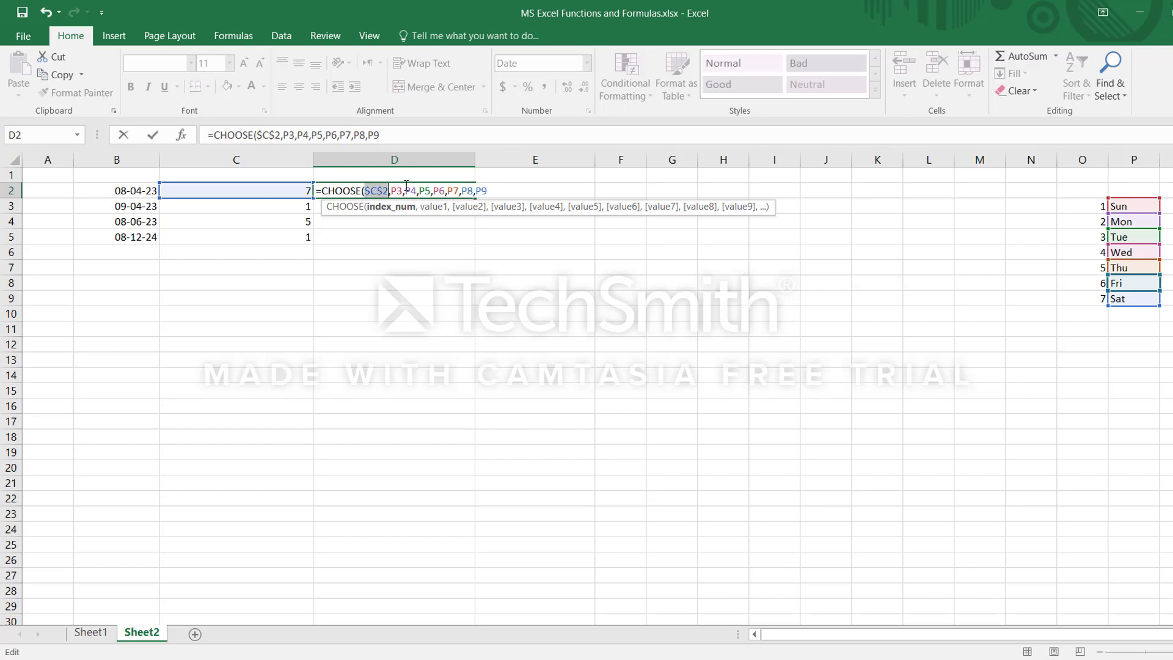
key("Right")
key("F4")
key("Right")
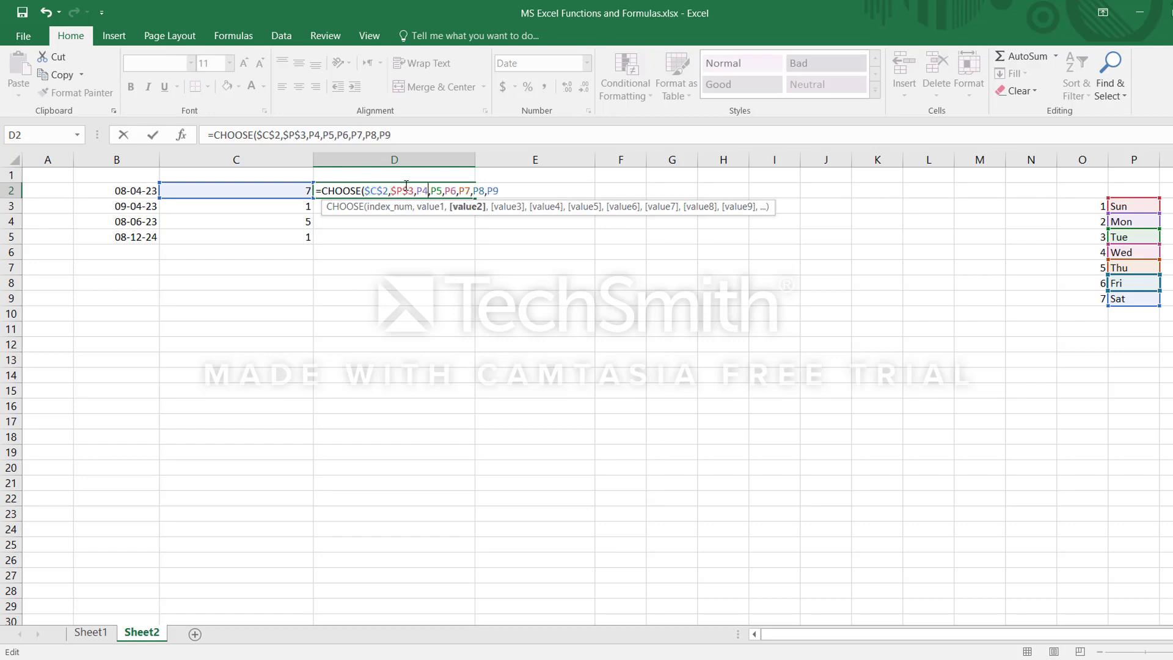
key("F4")
key("Right")
key("F4")
key("Right")
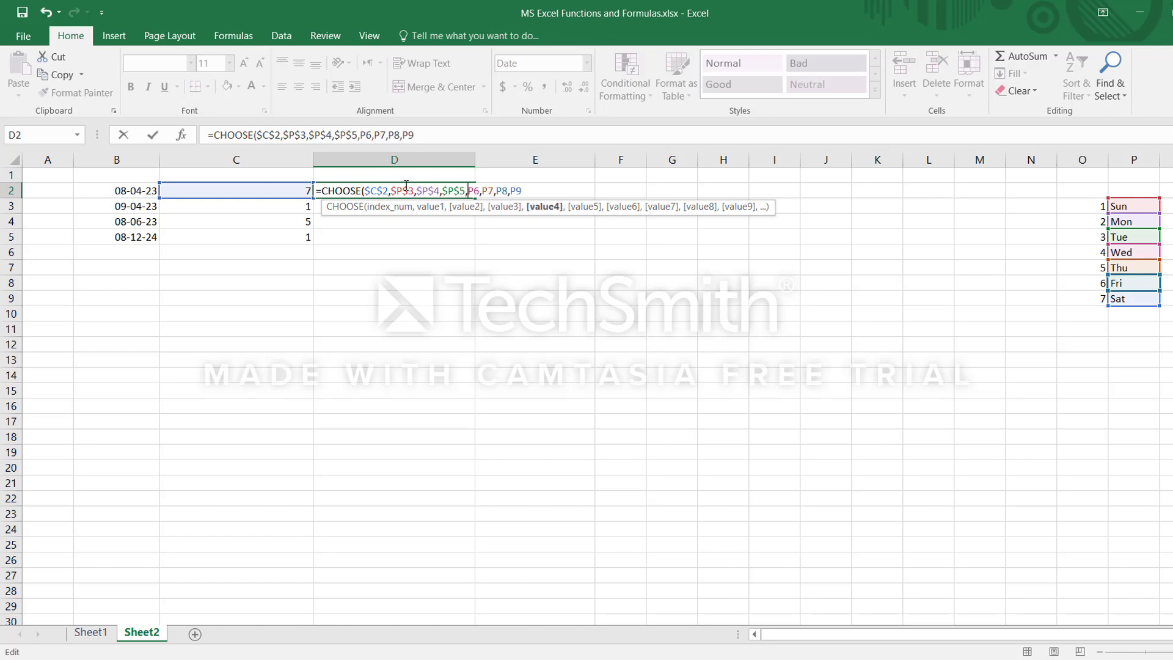
key("F4")
key("Right")
key("F4")
key("Right")
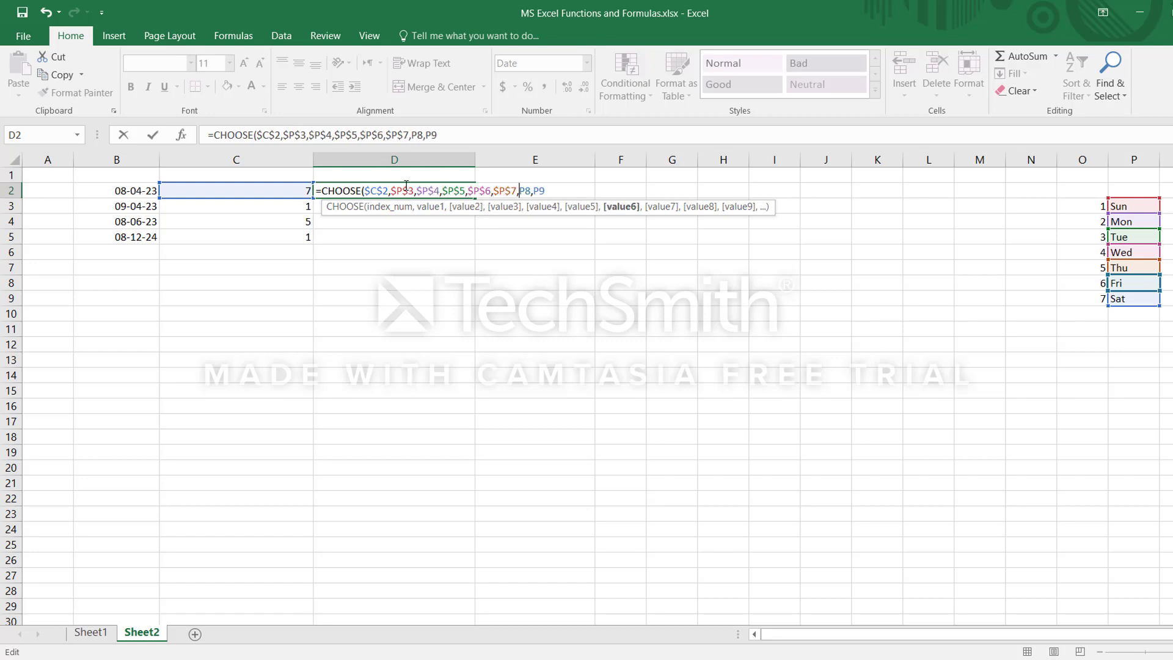
key("F4")
key("Right")
key("F4")
key("Right")
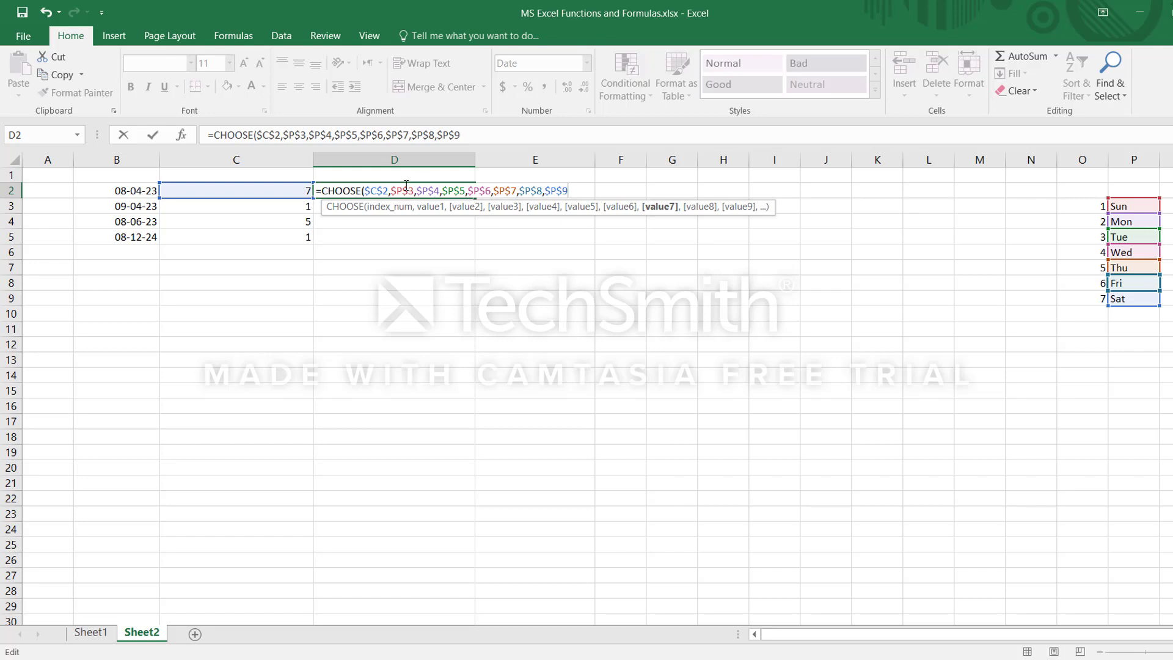
type(")")
key("Return")
Copy the CHOOSE formula from D2 into cells D3 to D5
left_click(406, 185)
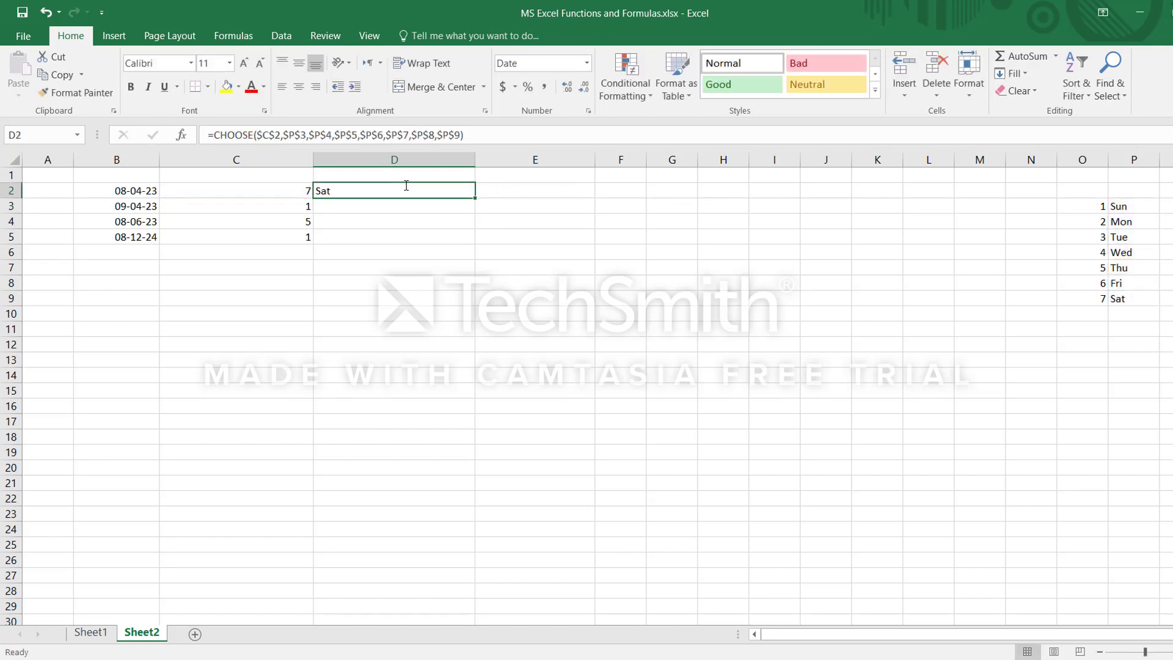
key("ctrl+c")
key("Down")
key("shift+Down")
key("shift+Down")
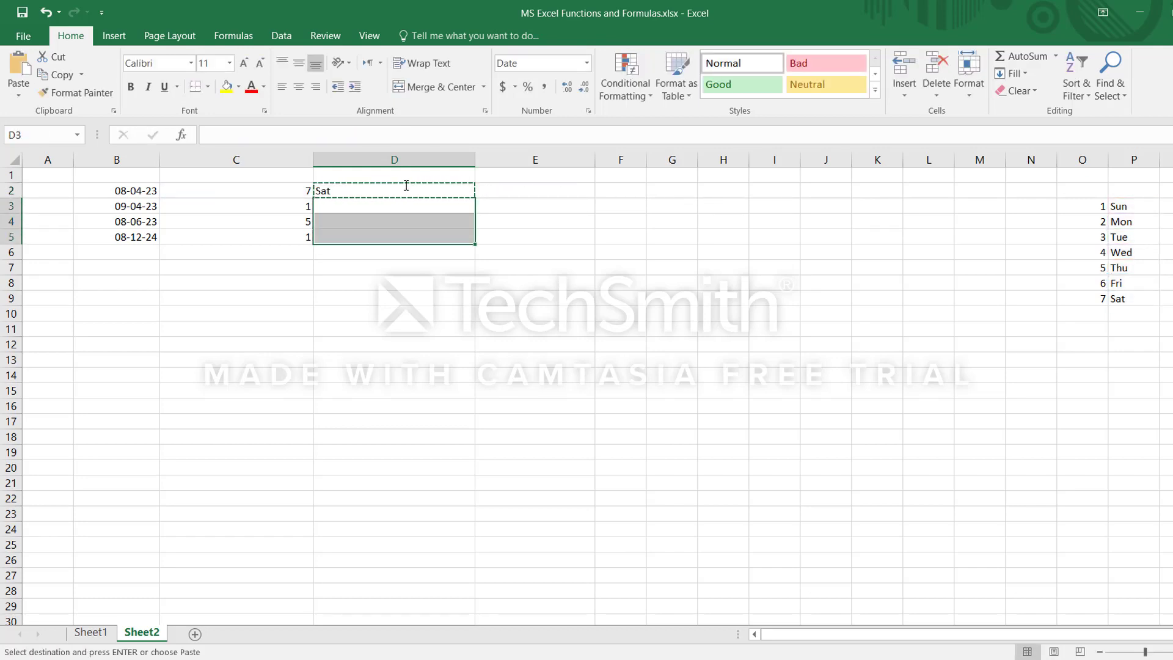
key("ctrl+v")
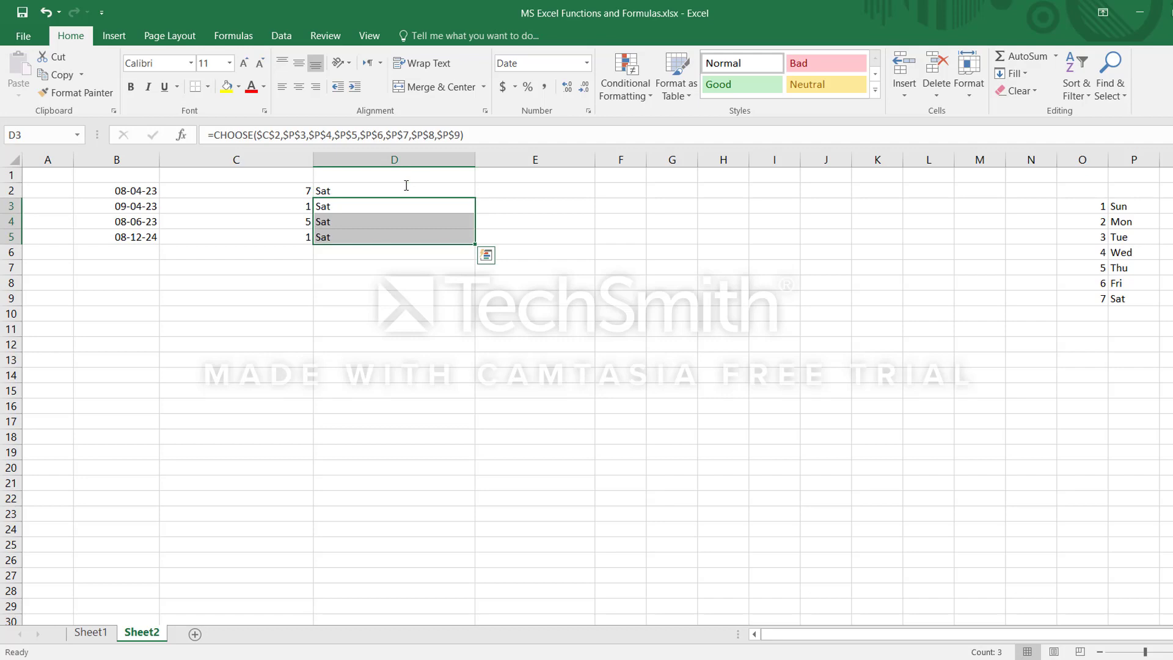
Examine which cells the CHOOSE formulas in D2 and D3 refer to
left_click(395, 222)
left_click(390, 195)
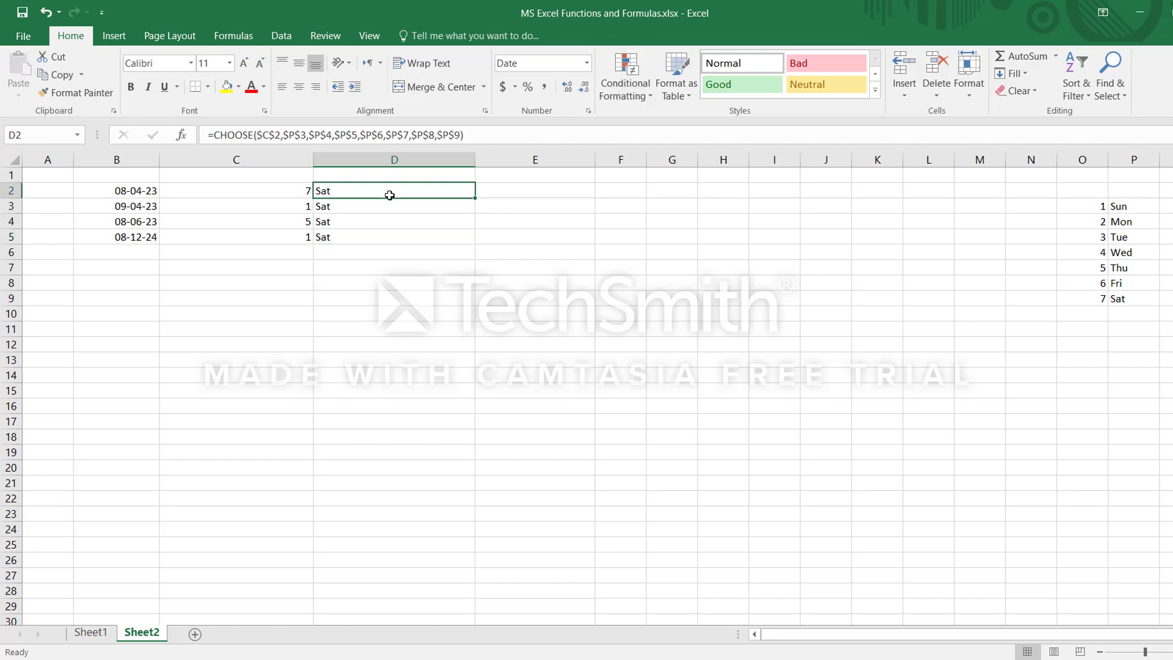
key("F2")
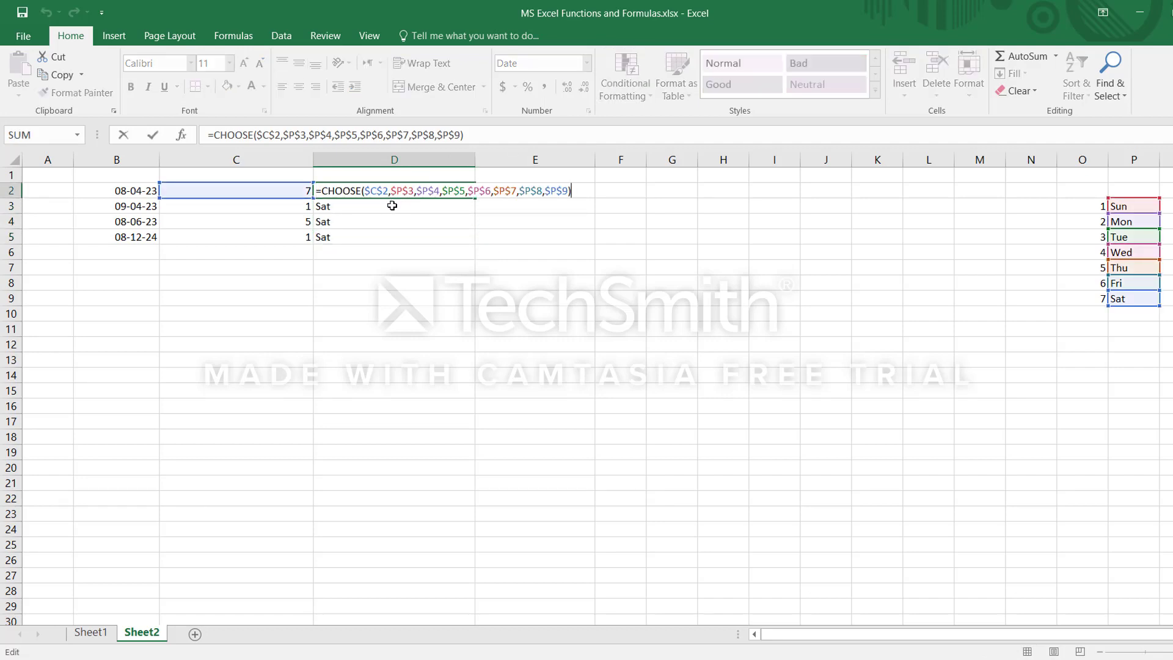
key("Return")
key("F2")
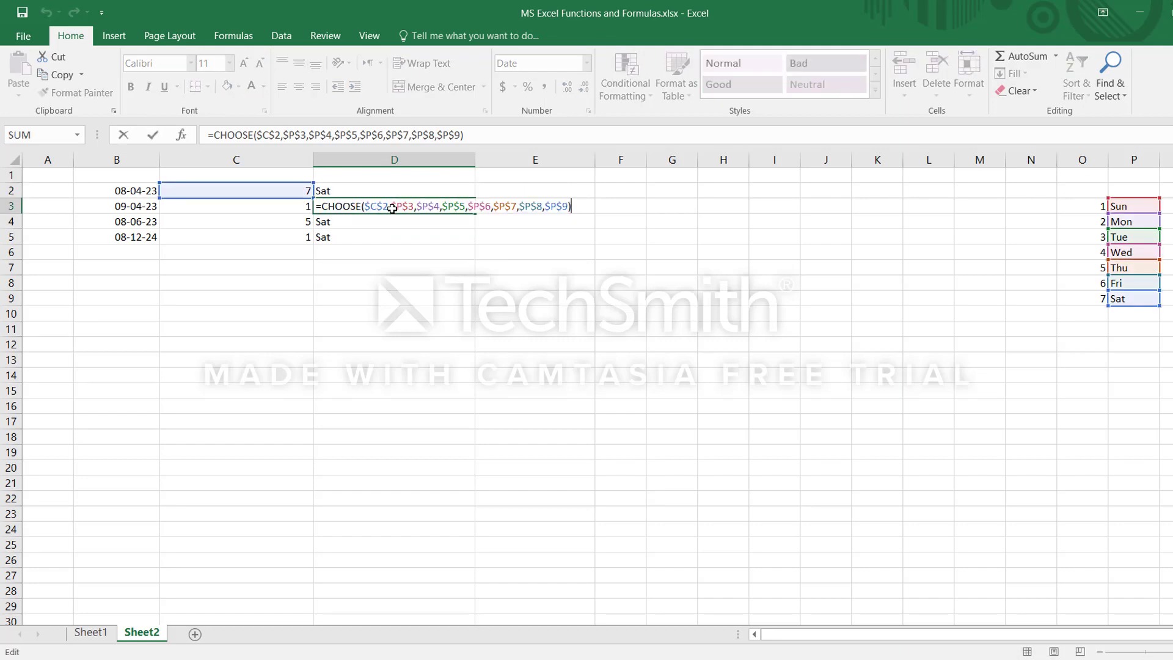
key("Escape")
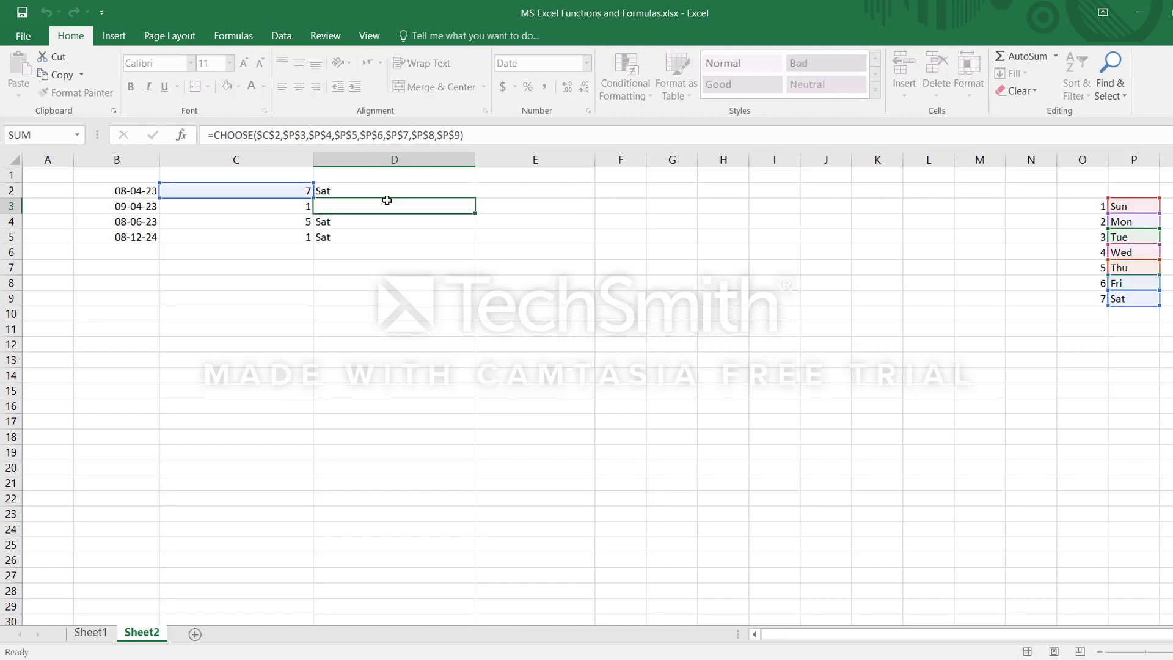
Make the C2 reference in D2's CHOOSE formula relative, keeping the P3 to P9 references absolute
left_click(376, 189)
key("F2")
left_click(376, 190)
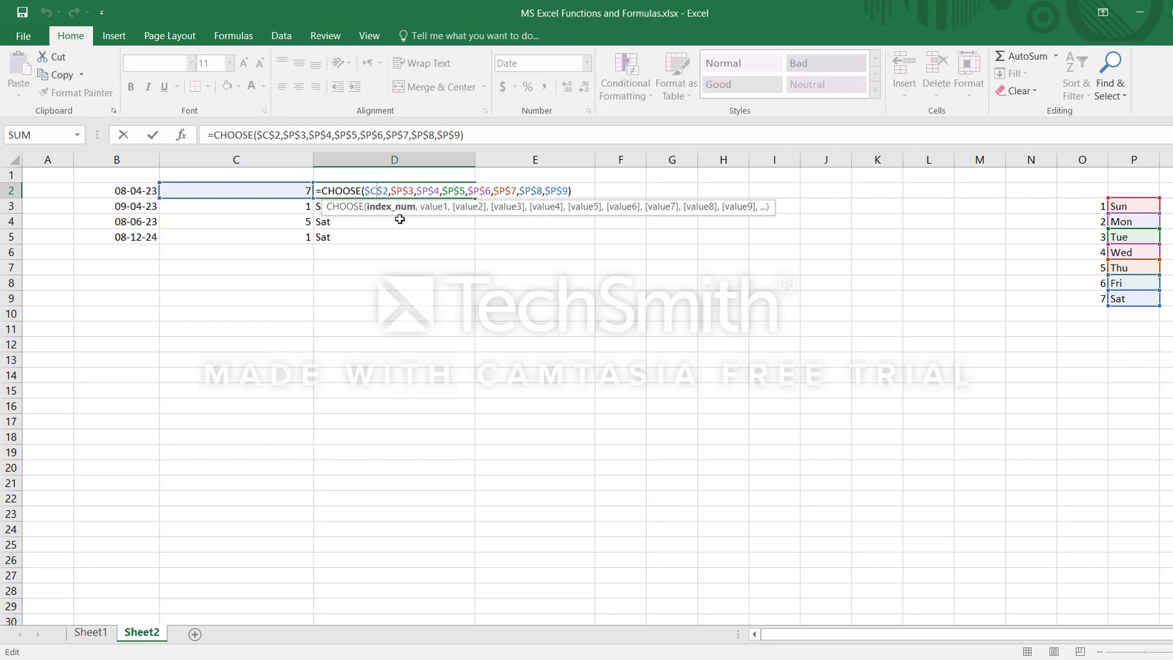
key("F4")
key("F4")
key("F4")
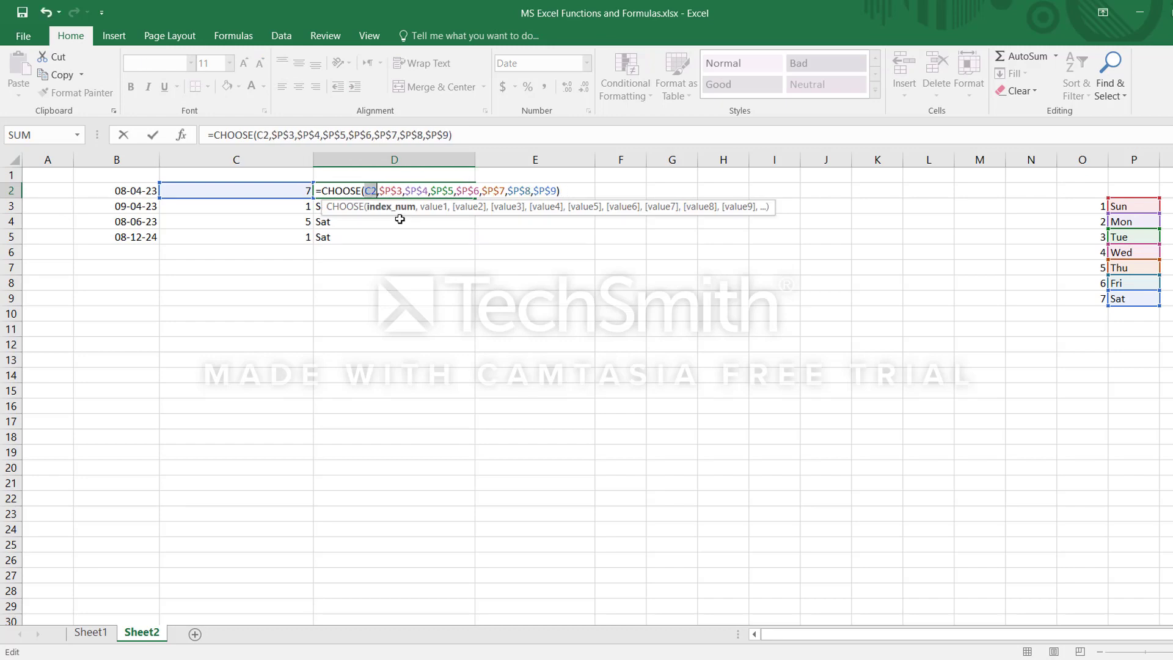
key("Return")
Copy the corrected CHOOSE formula from D2 into cells D3 to D5
key("Up")
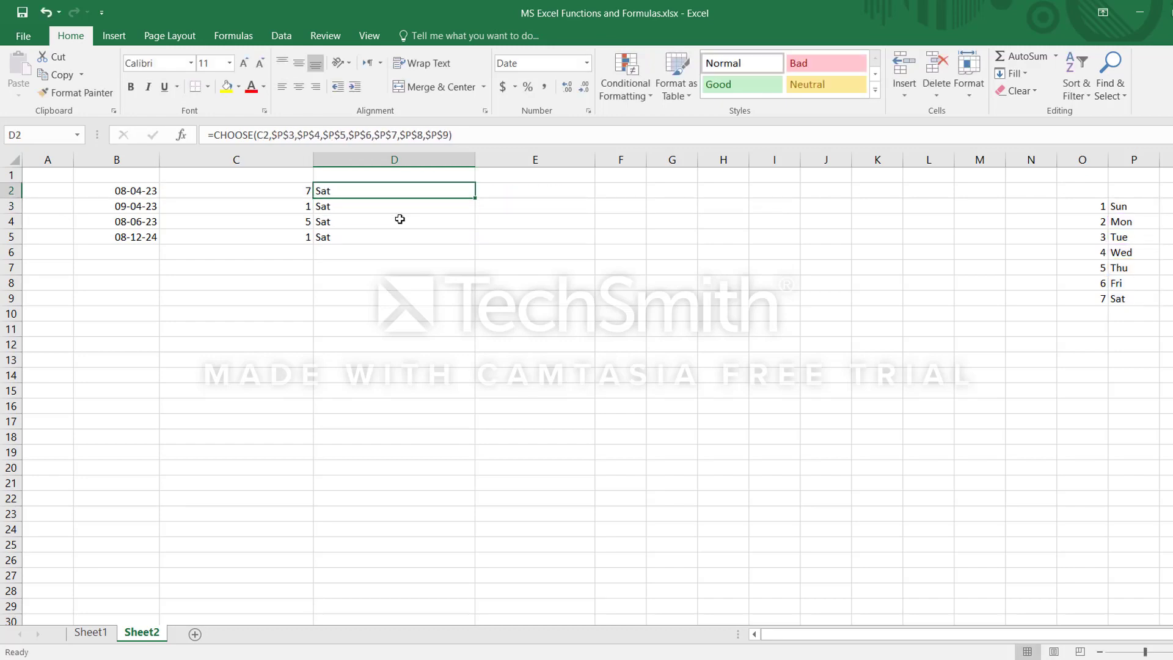
key("ctrl+c")
key("Down")
key("shift+Down")
key("shift+Down")
key("Return")
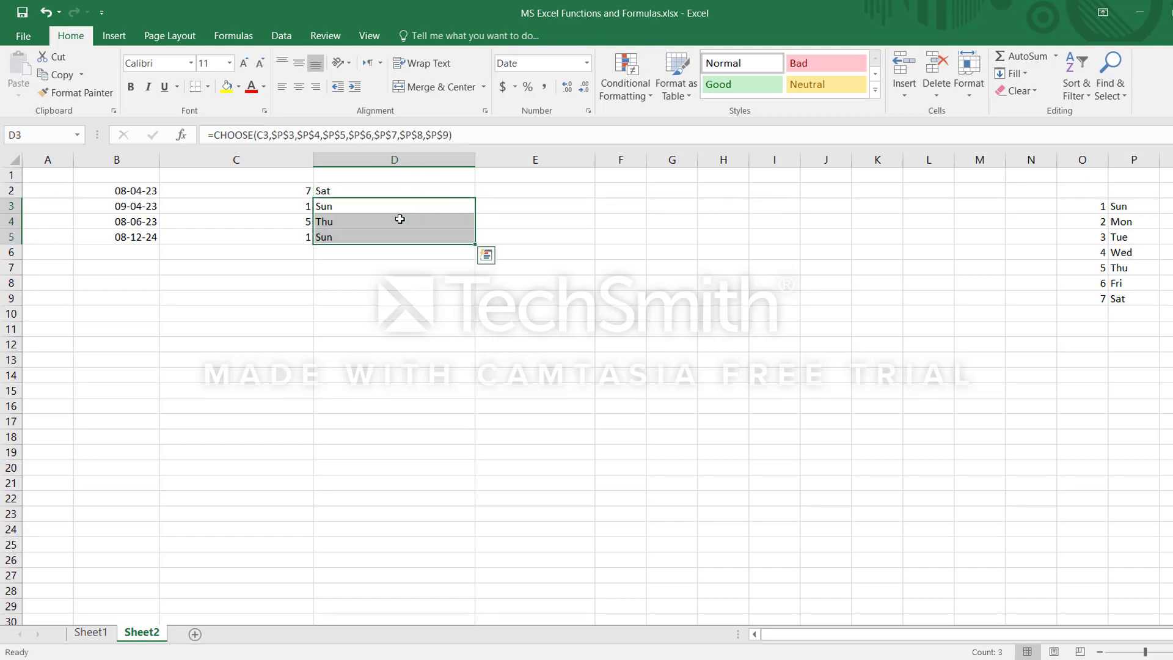
Check the CHOOSE formulas in D2 to D5 and look up 8 June 2023 in the system calendar to verify its weekday
left_click(378, 193)
left_click(365, 205)
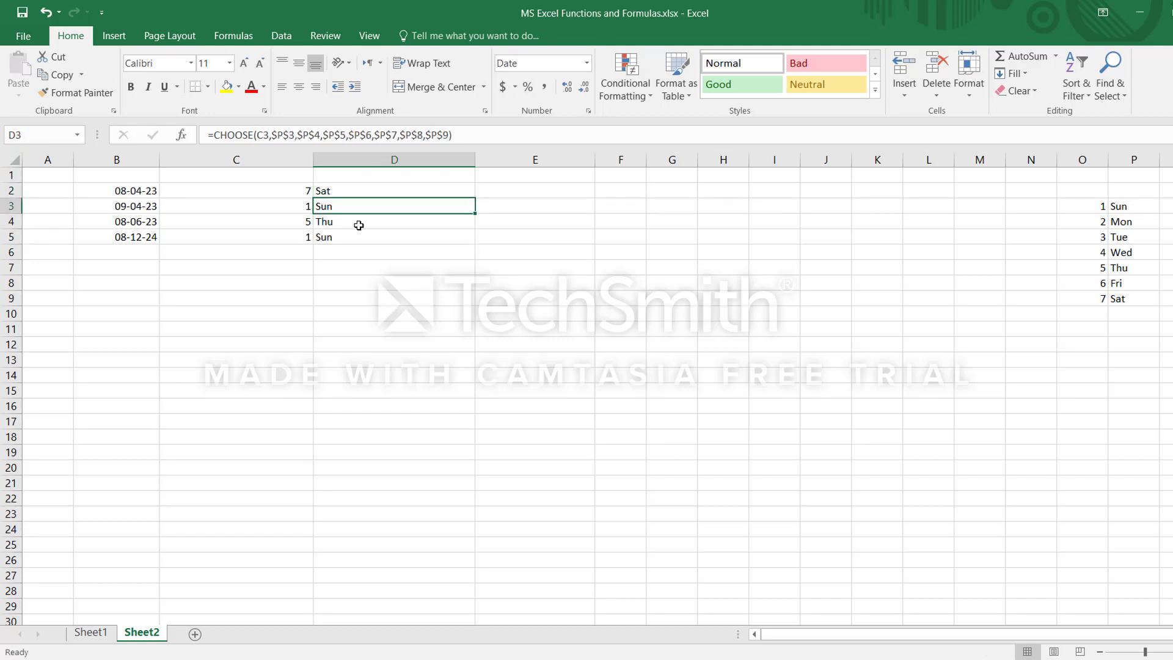
left_click(359, 223)
left_click(358, 241)
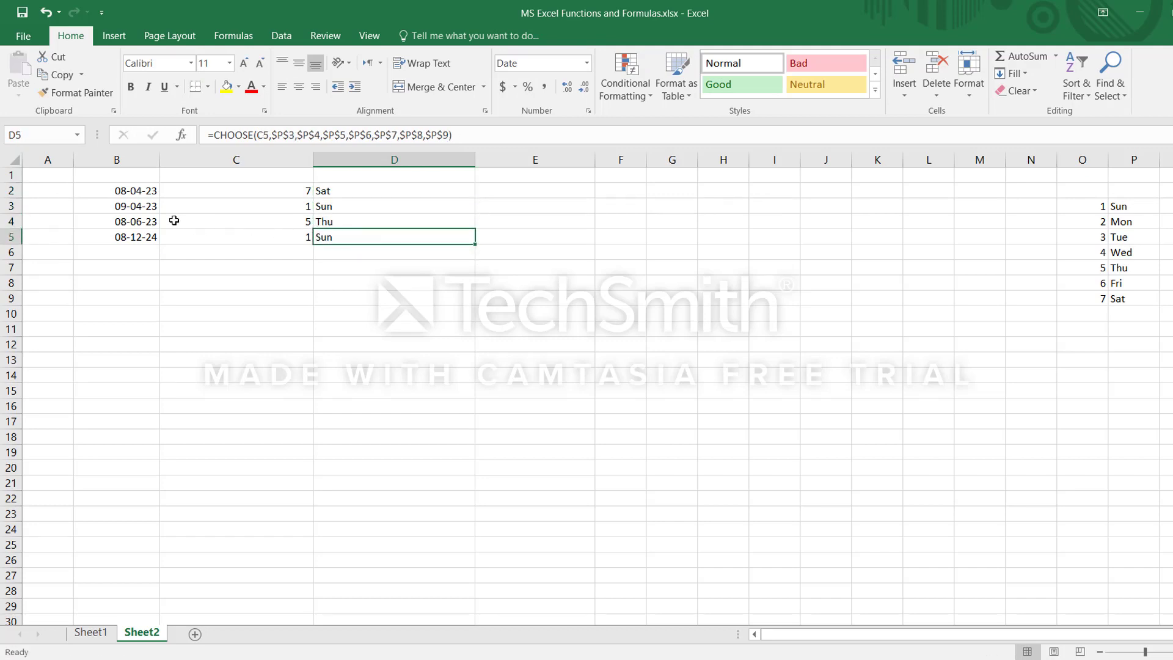
left_click(142, 222)
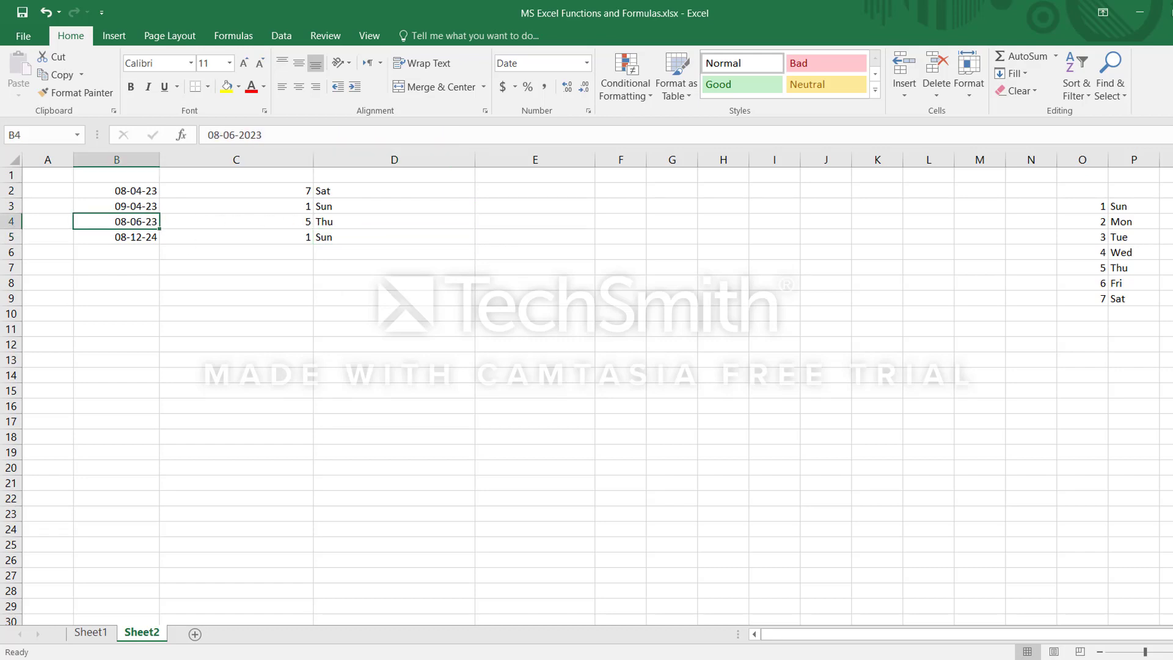
left_click(1168, 658)
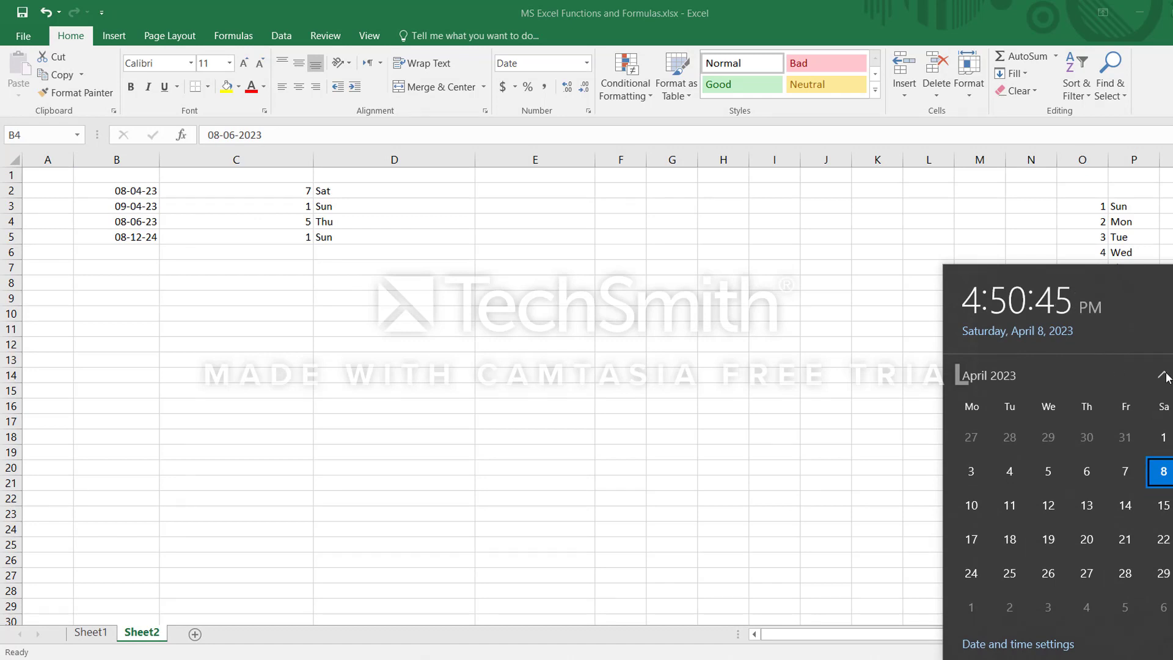
scroll(1080, 490, "down", 2)
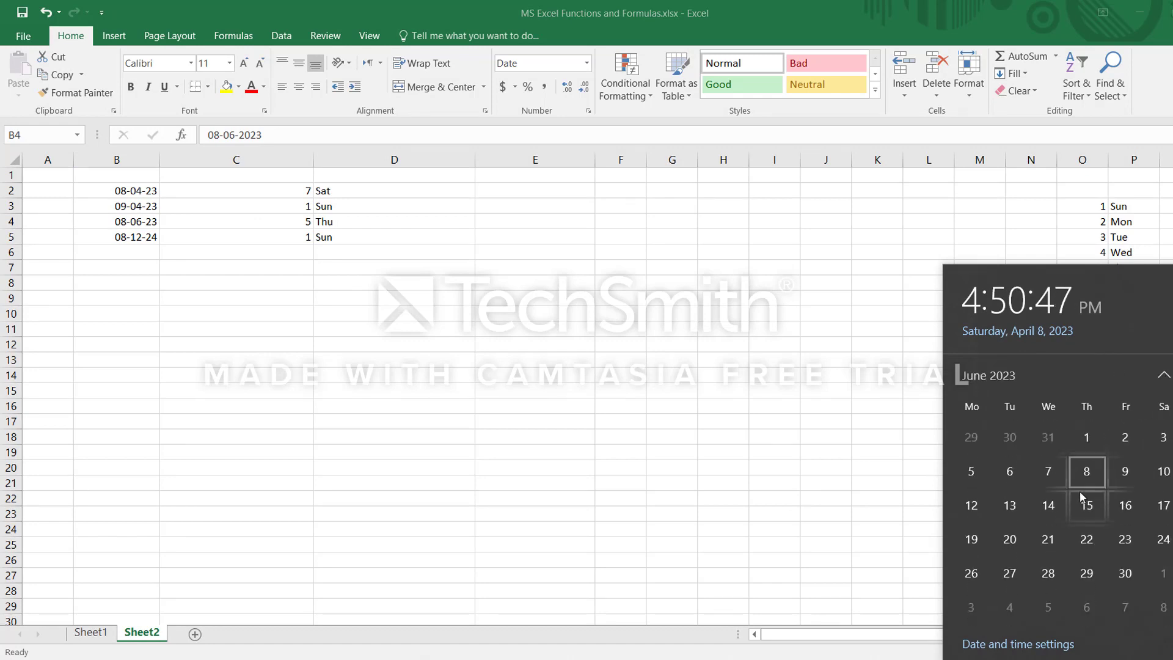
left_click(1090, 476)
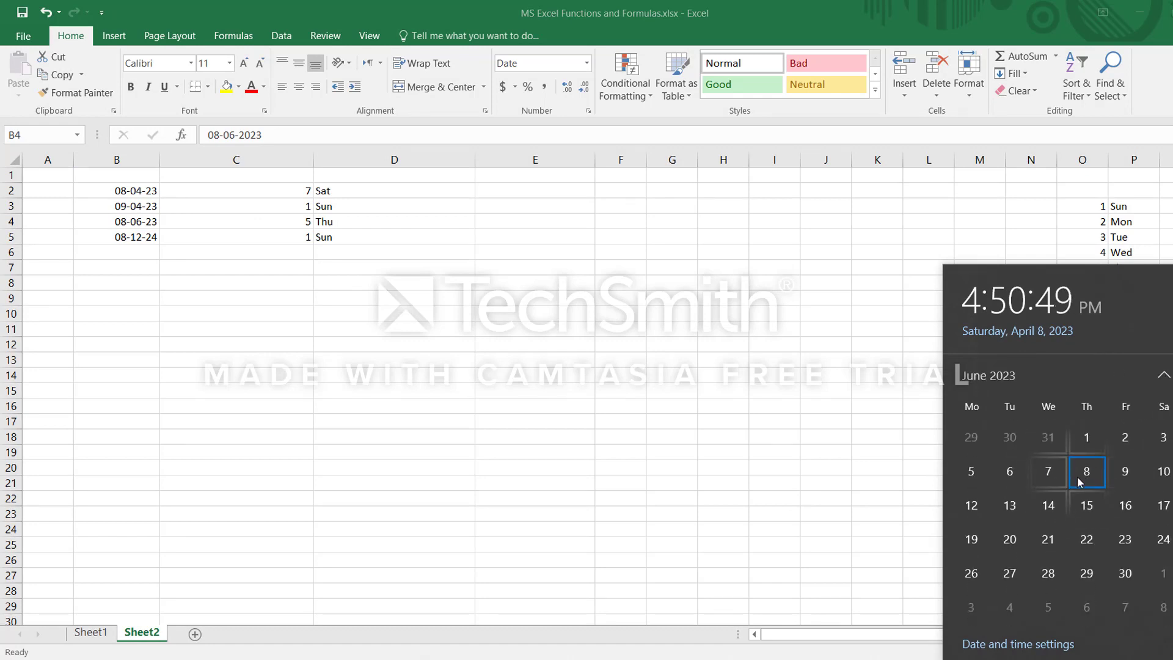
left_click(276, 247)
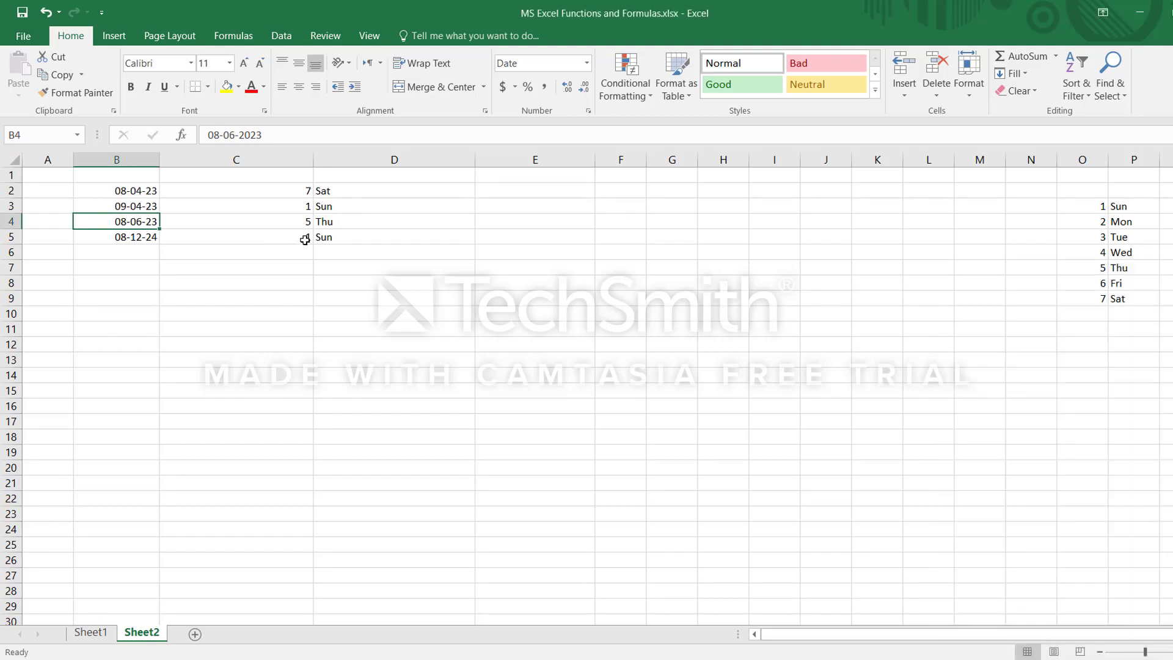
left_click(359, 241)
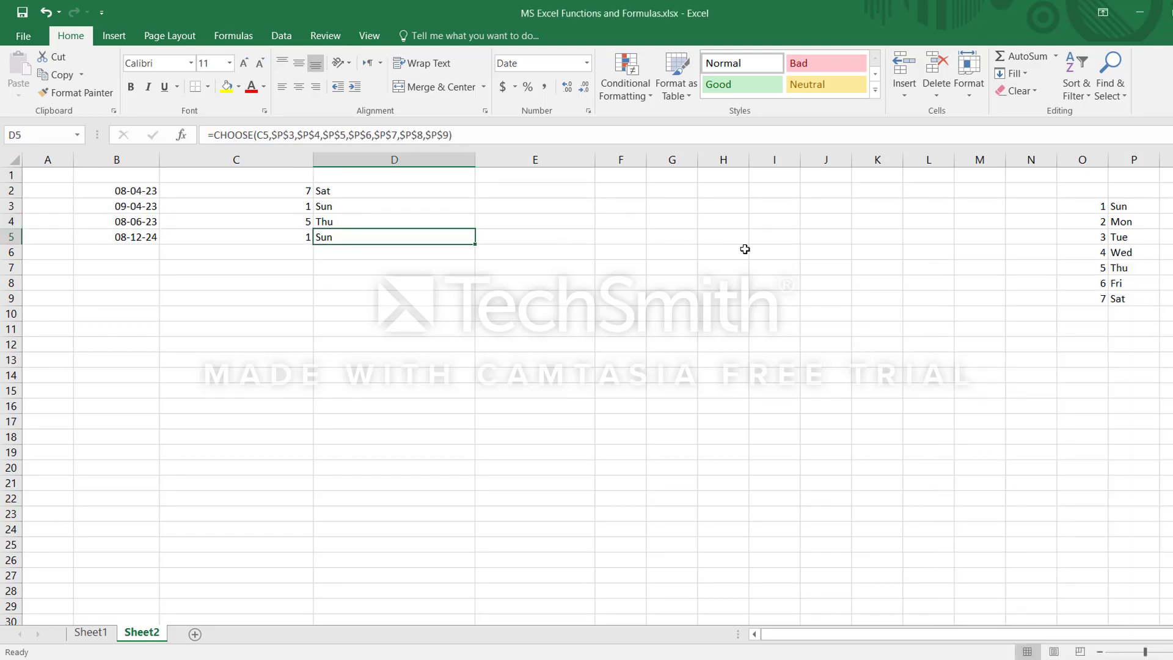
Review the formulas in C2 and D2, and copy the WEEKDAY(B2) expression from C2 without its equals sign
left_click(280, 190)
key("F2")
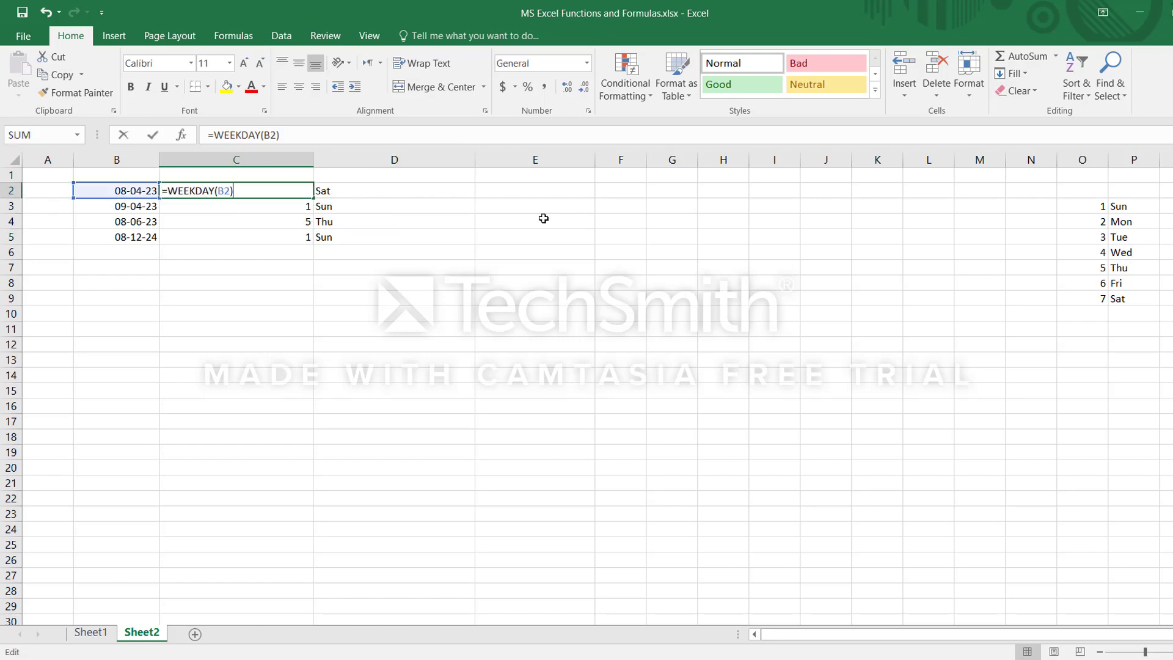
key("Escape")
double_click(369, 191)
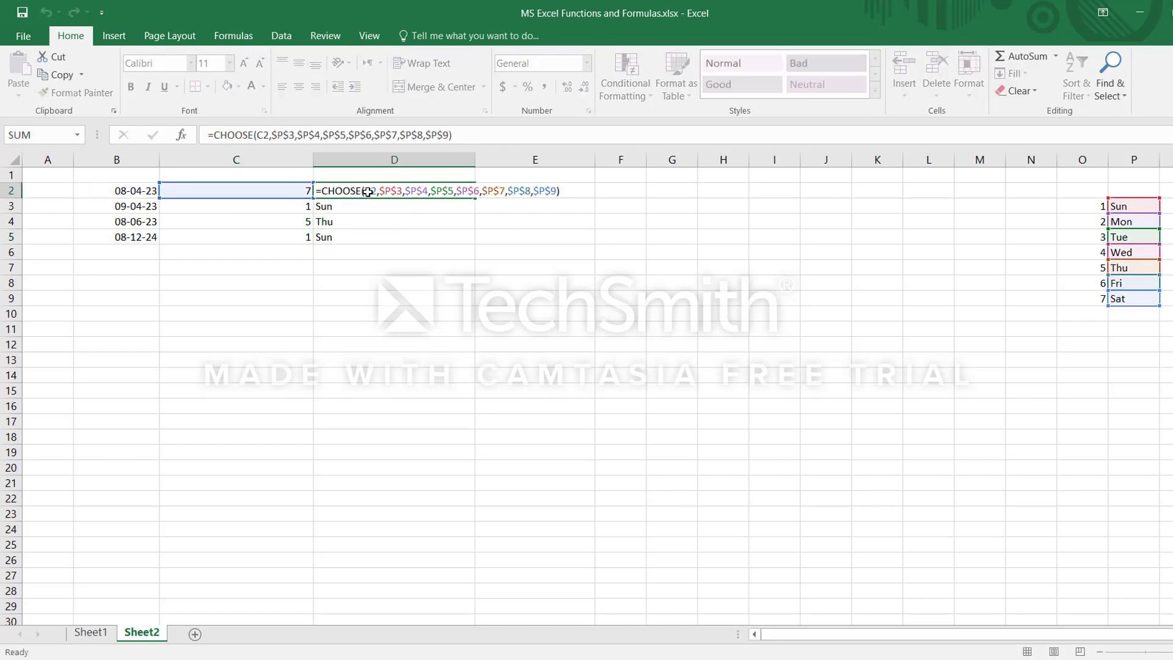
key("Escape")
double_click(287, 191)
left_click_drag(250, 194, 170, 194)
key("ctrl+c")
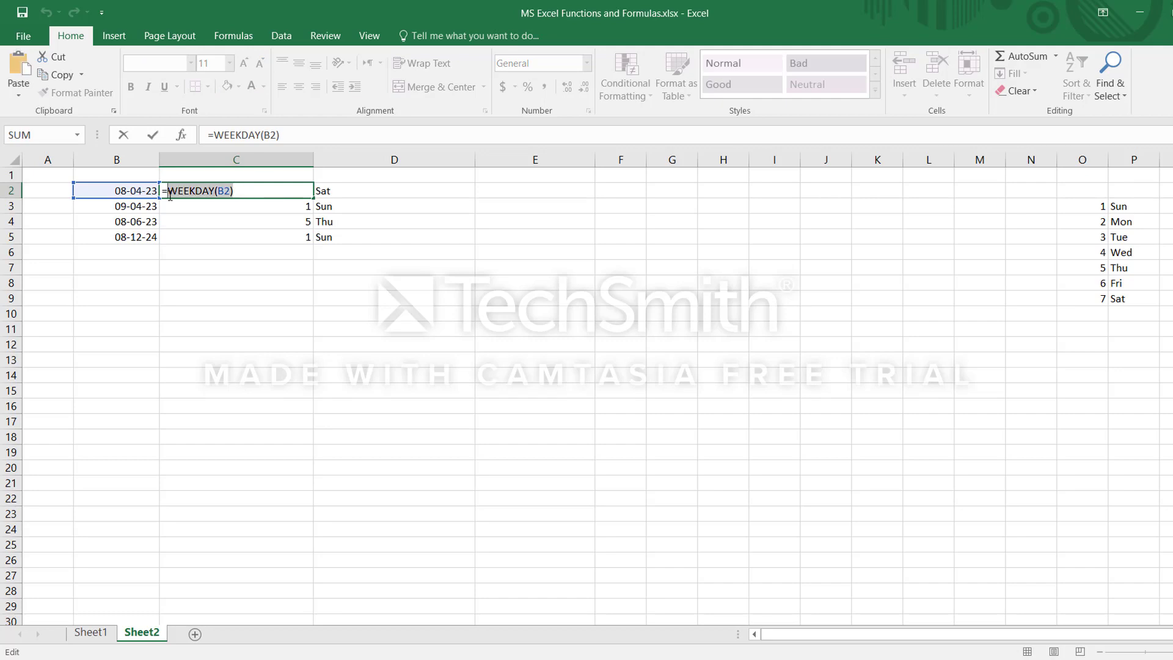
Replace the C2 reference in D2's CHOOSE formula with the copied WEEKDAY(B2) expression
key("Escape")
double_click(355, 192)
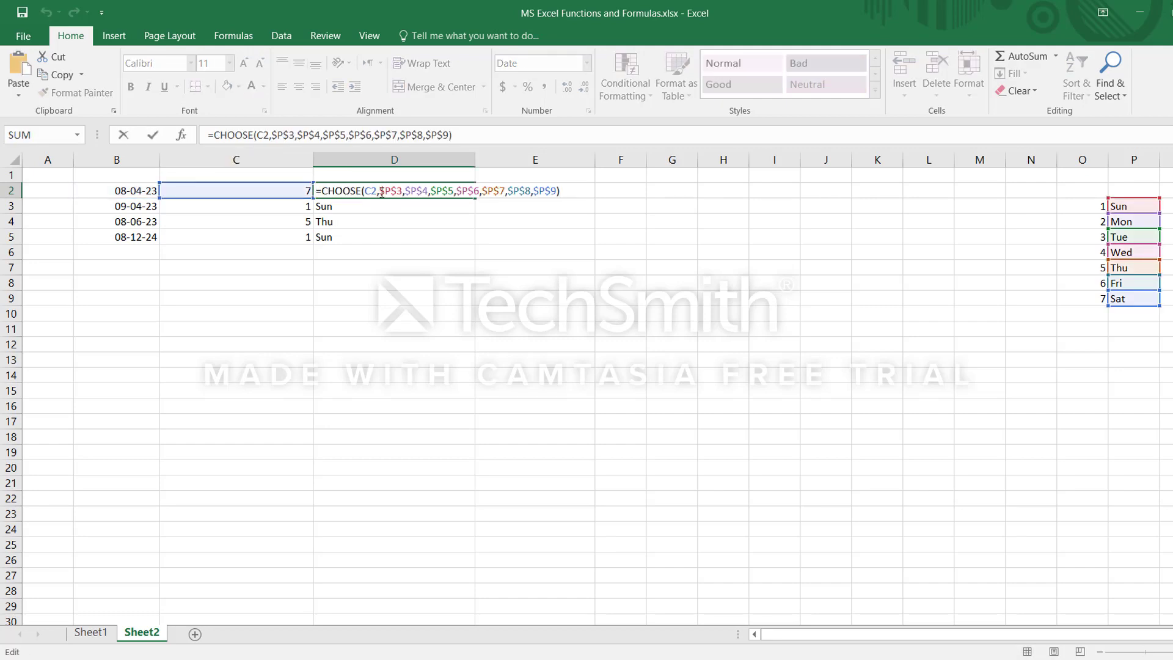
left_click_drag(377, 191, 365, 191)
key("ctrl+v")
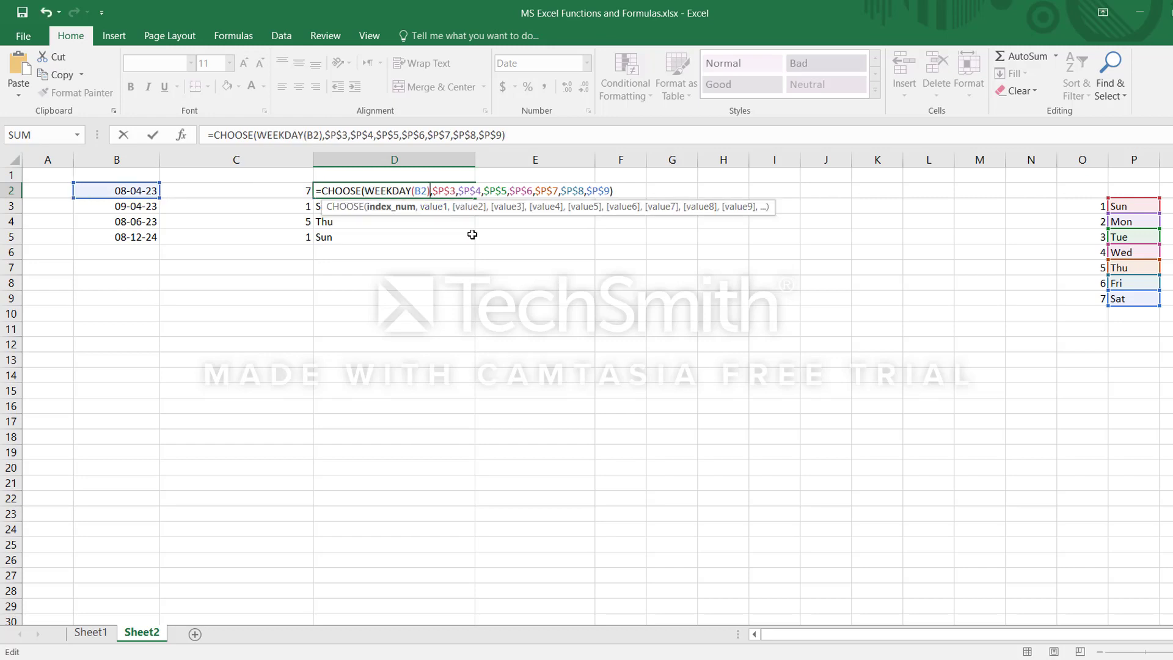
key("Return")
Copy the combined CHOOSE and WEEKDAY formula from D2 into cells D3 to D5
key("Up")
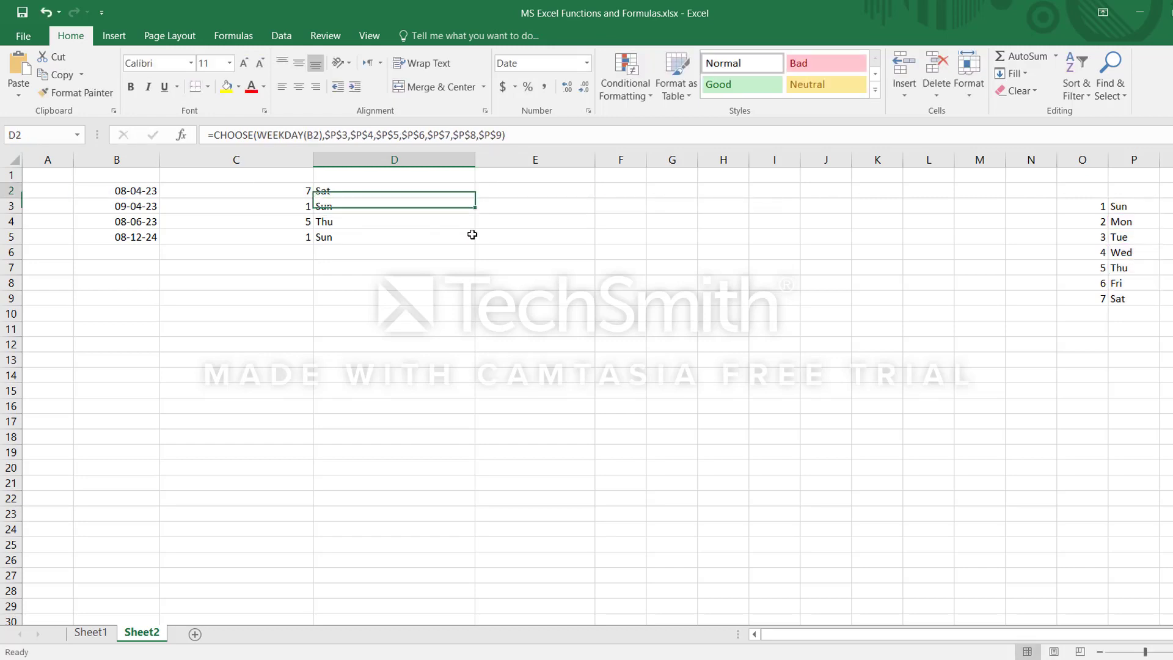
key("ctrl+c")
key("Down")
key("shift+Down")
key("shift+Down")
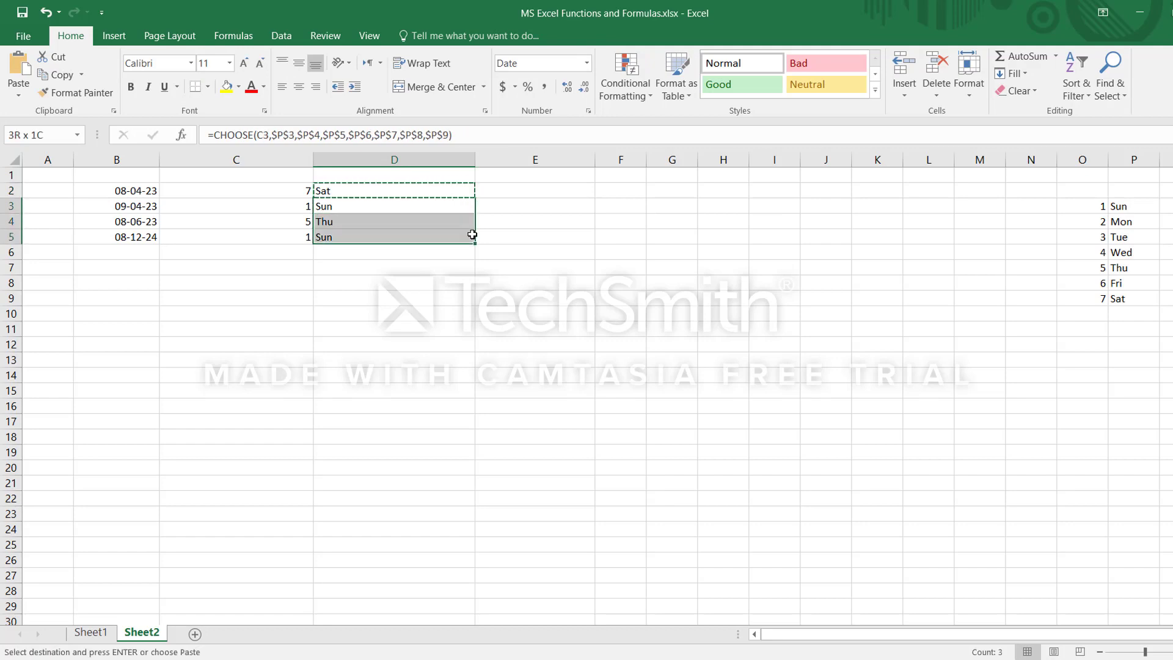
key("ctrl+v")
key("Escape")
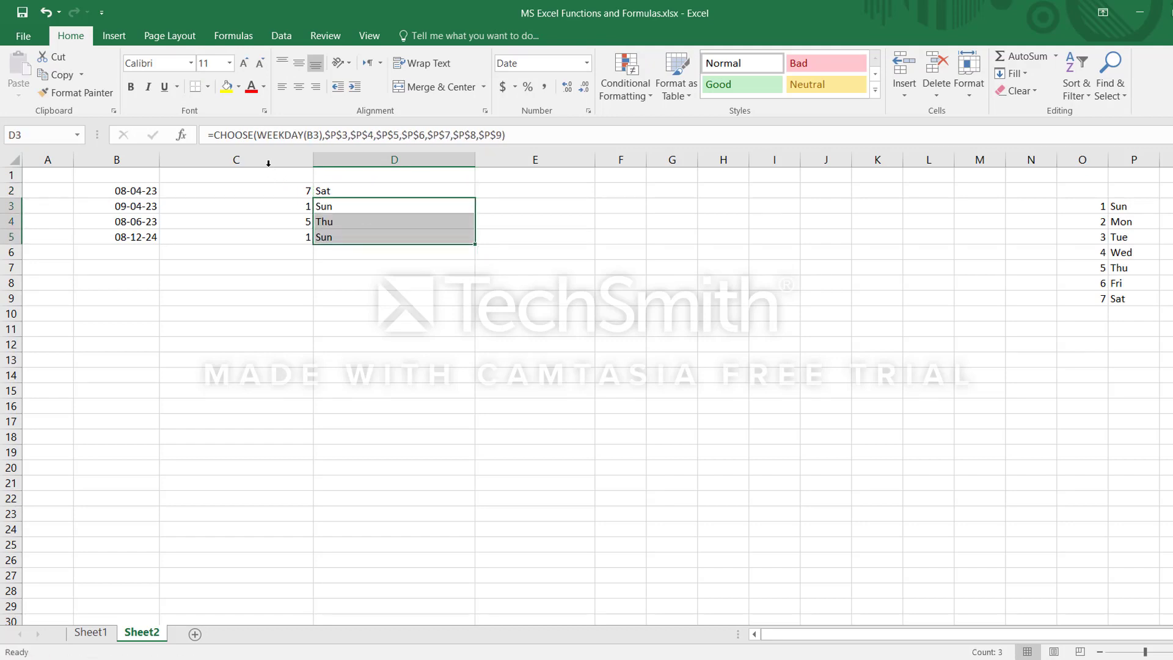
Delete the helper column C containing the weekday numbers and select the weekday names in C2 to C5
left_click(265, 157)
right_click(266, 158)
key("d")
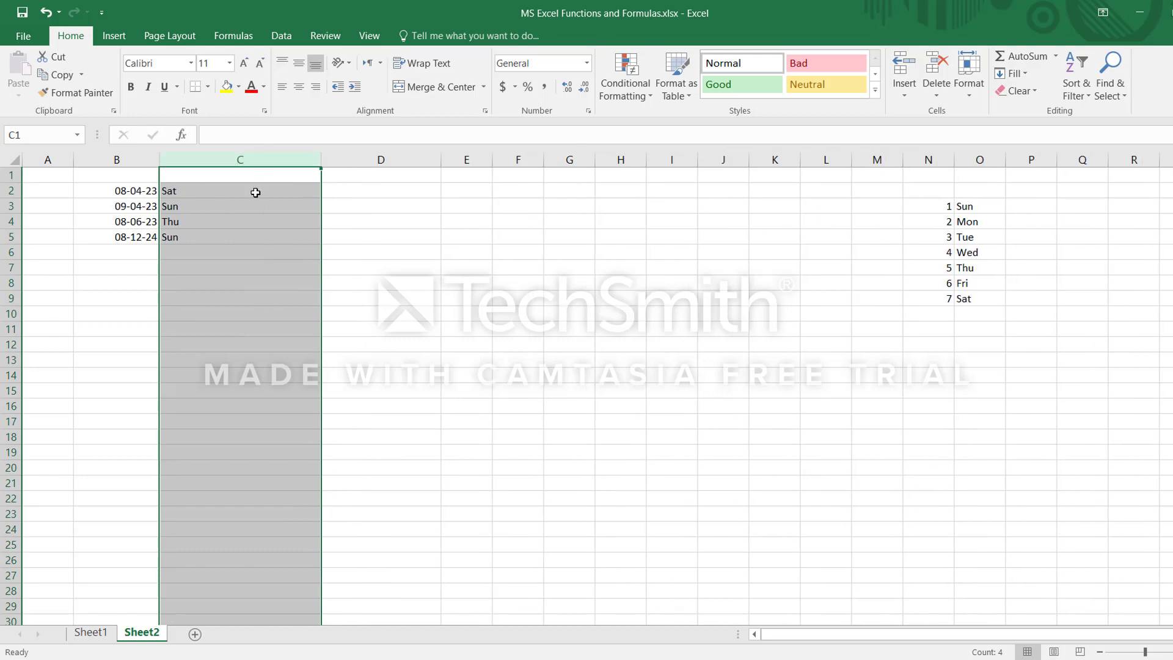
left_click(255, 193)
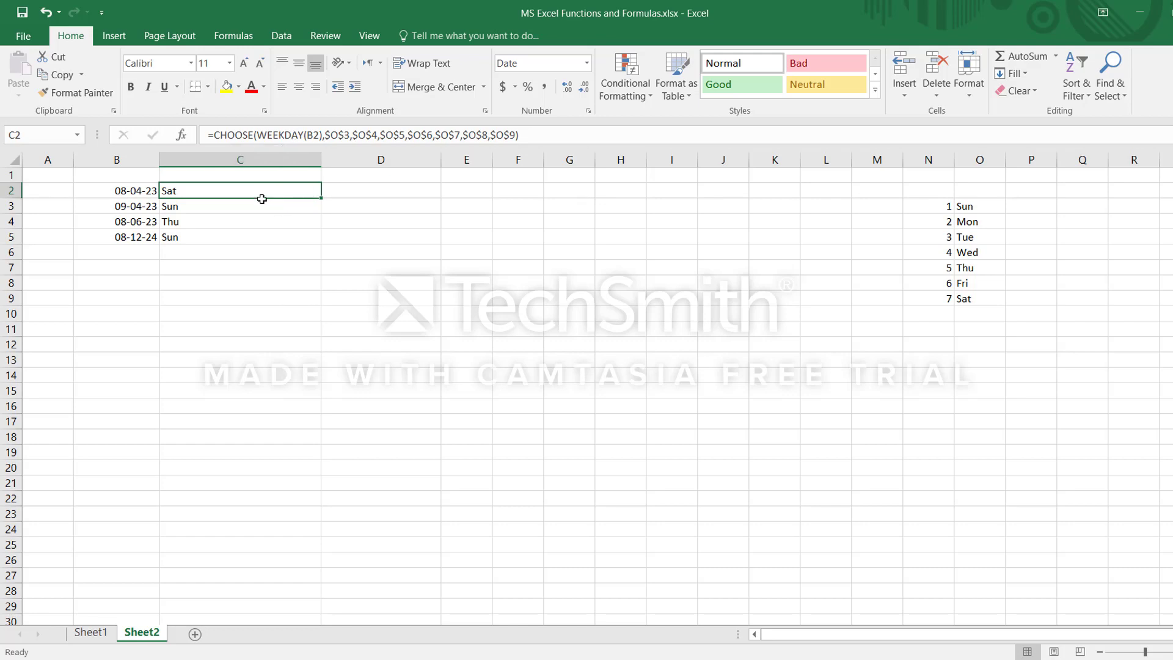
left_click_drag(262, 195, 262, 236)
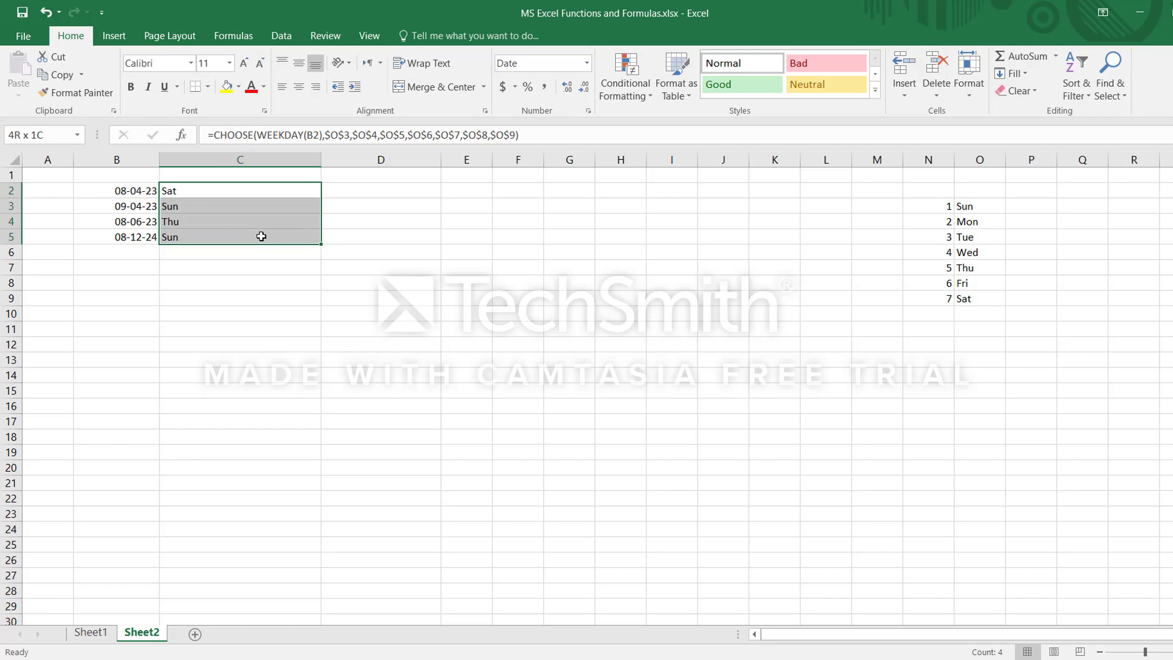
Change the first two names in the weekday list to Sunday in O3 and Monday in O4
left_click(979, 208)
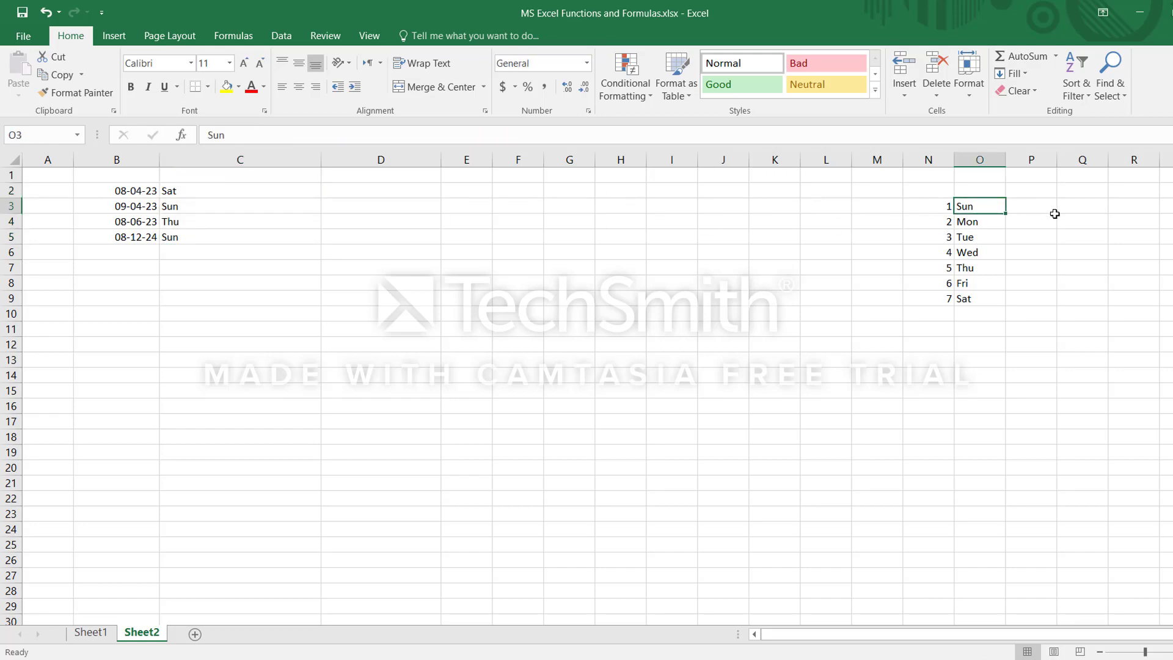
type("Sunday")
key("Return")
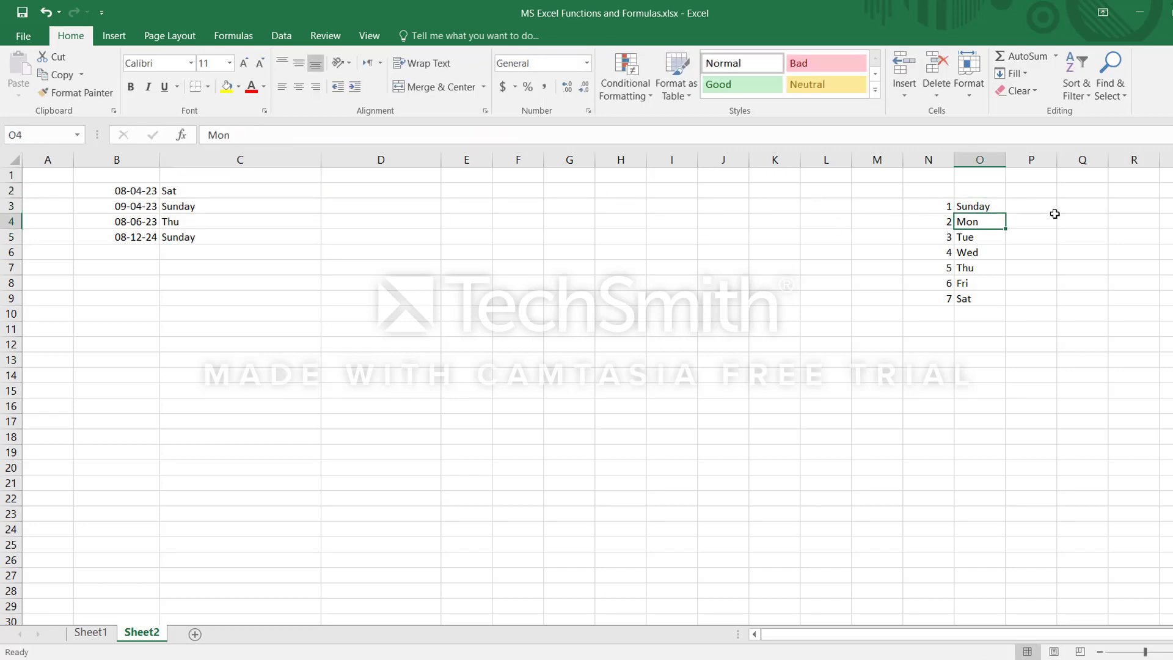
type("Mond")
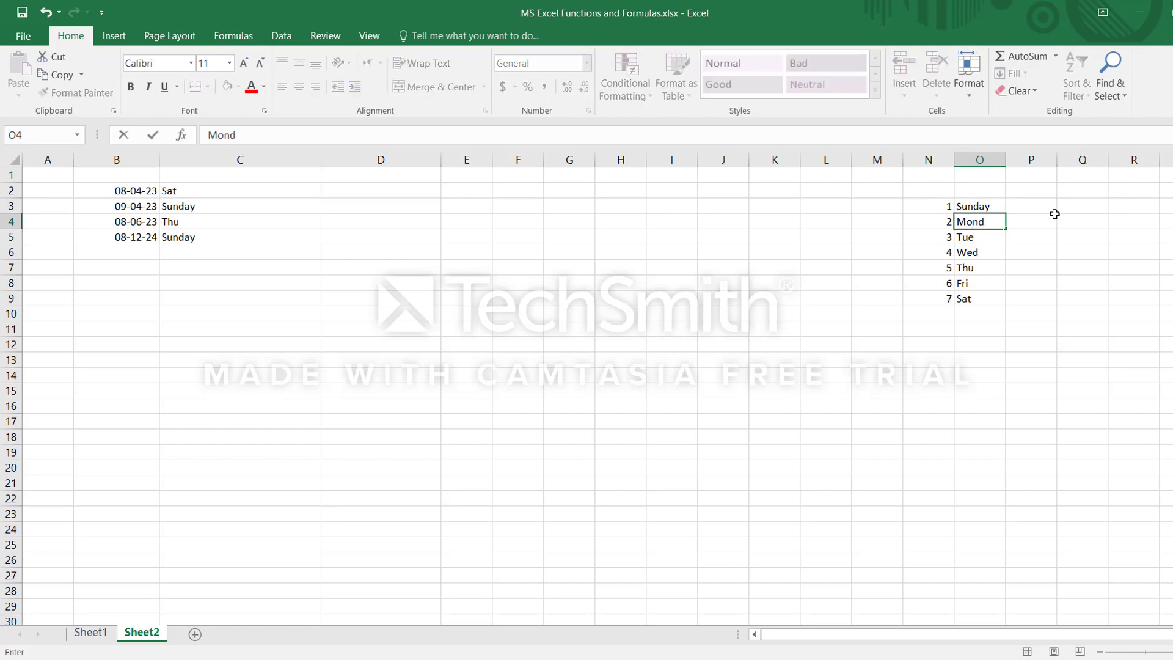
type("ay")
key("Return")
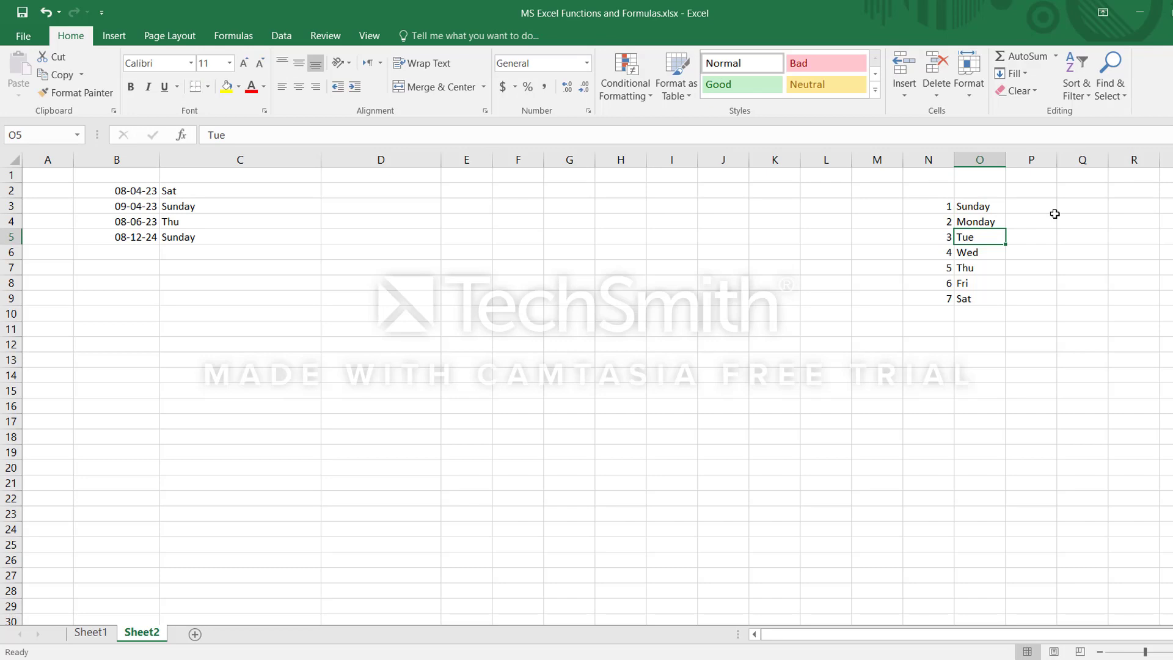
Replace the seventh weekday name in O9 with Off Day
key("Down")
key("Down")
key("Down")
key("Down")
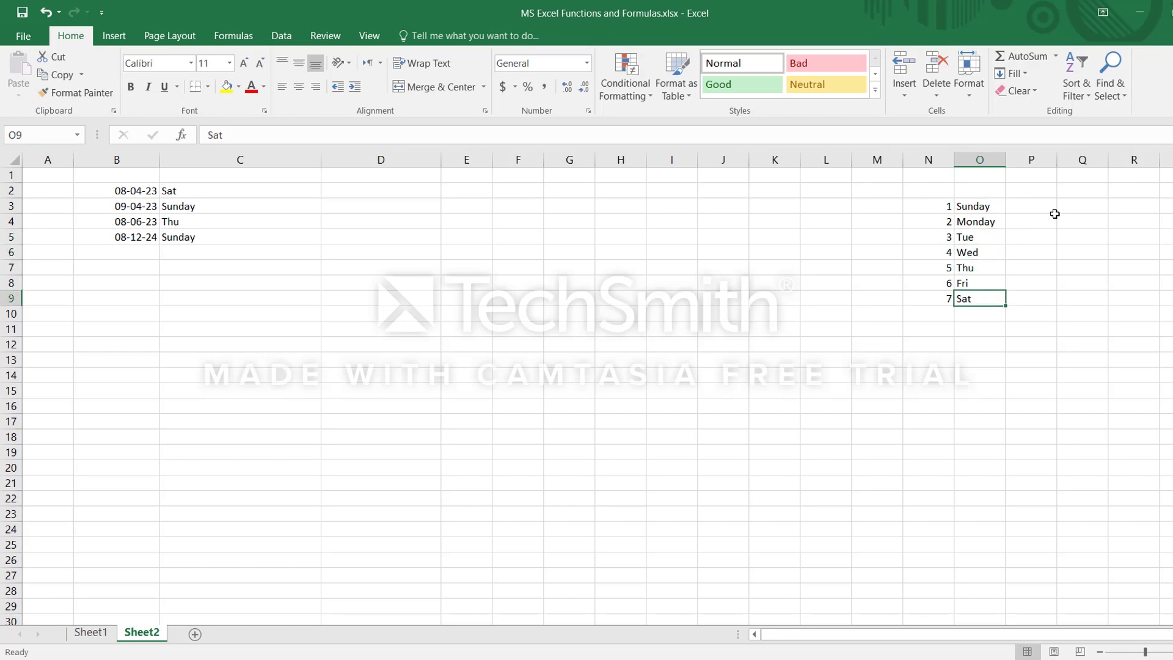
type("Off ")
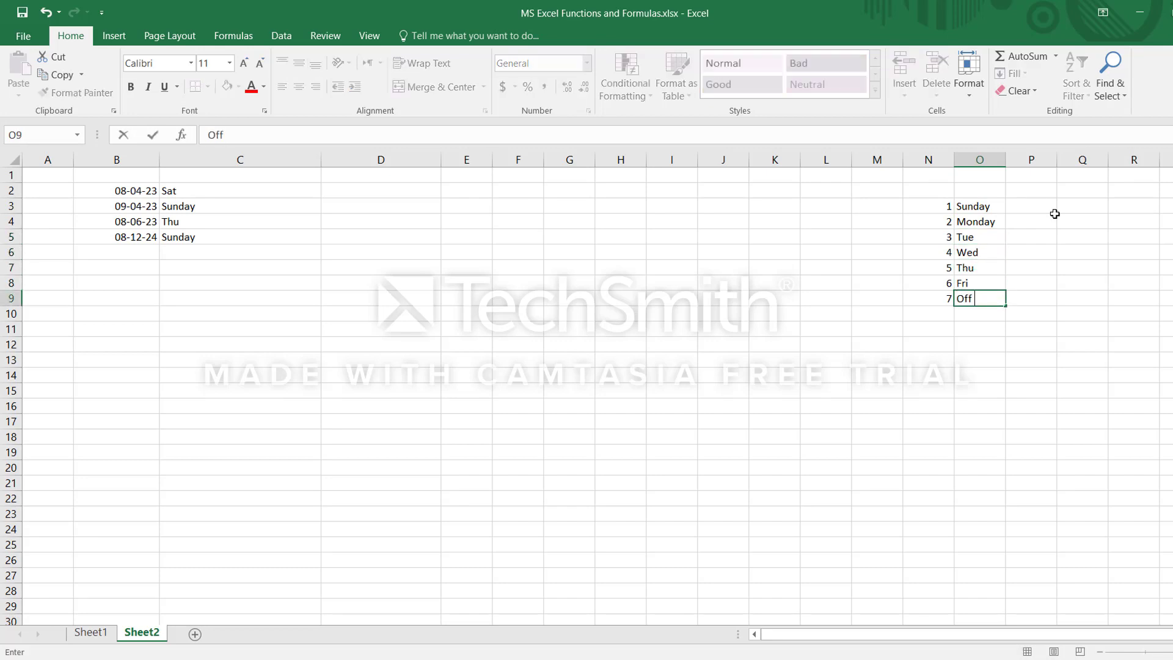
type("Day")
key("Return")
Replace the first weekday name in O3 with Off Day
key("Up")
key("Up")
key("Up")
key("Up")
key("Up")
key("Up")
key("Up")
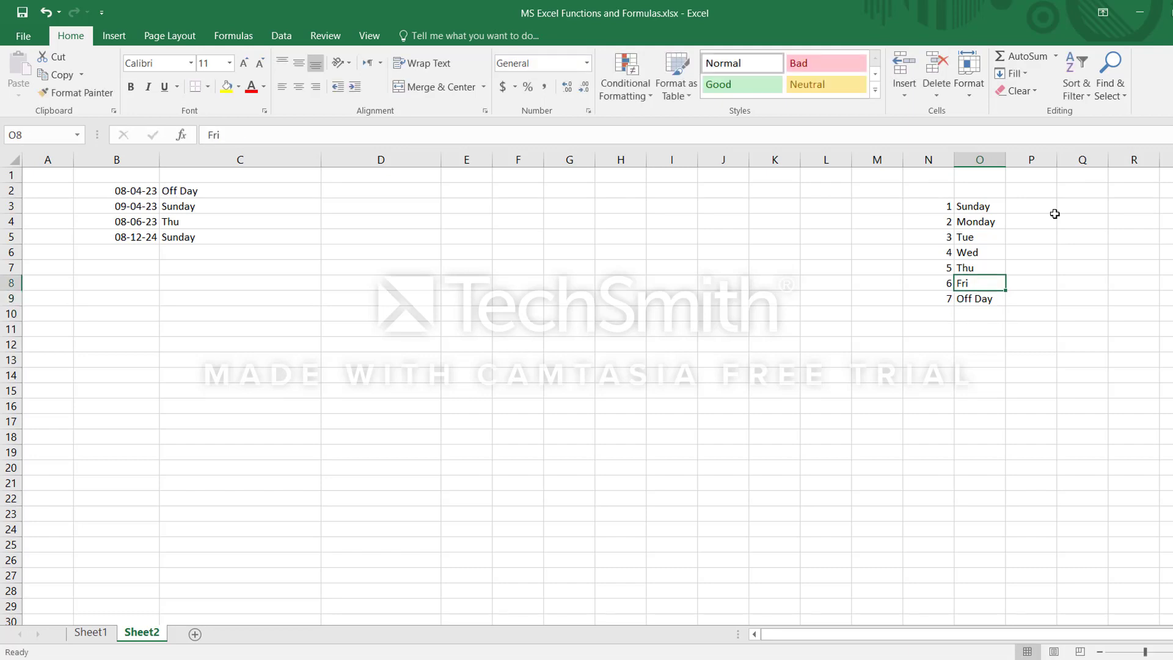
type("Off")
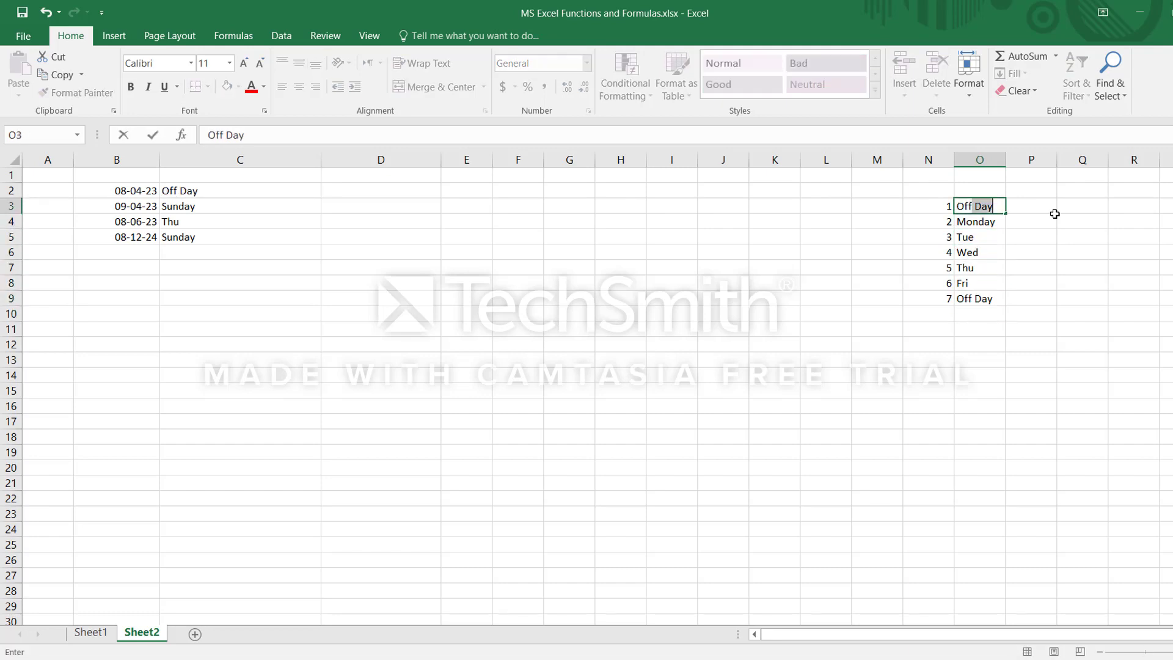
key("Return")
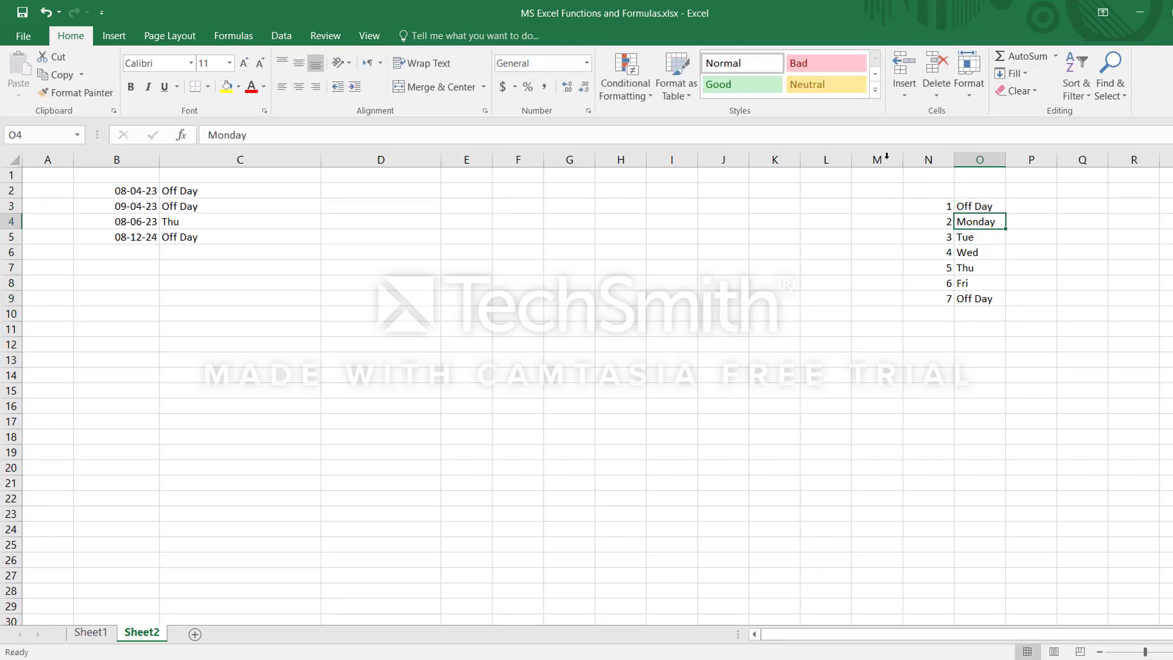
Compare the dates in B2 to B4 with their results in C2 to C4 and the weekday list
left_click(121, 192)
left_click(207, 192)
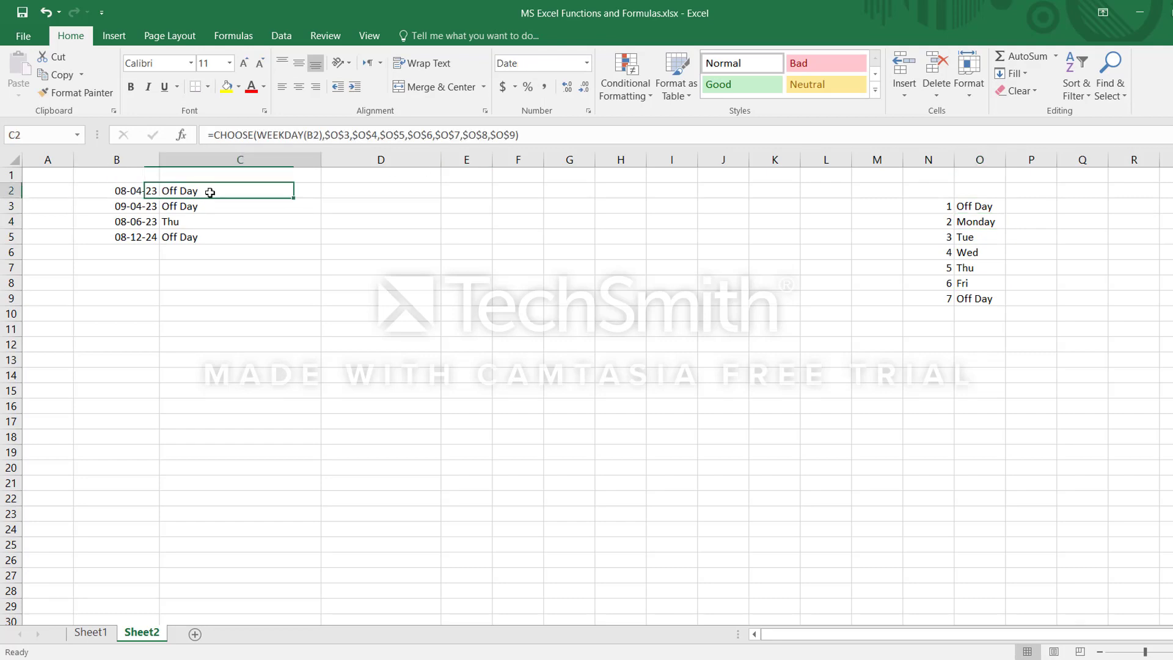
left_click(133, 205)
left_click(228, 206)
left_click(147, 223)
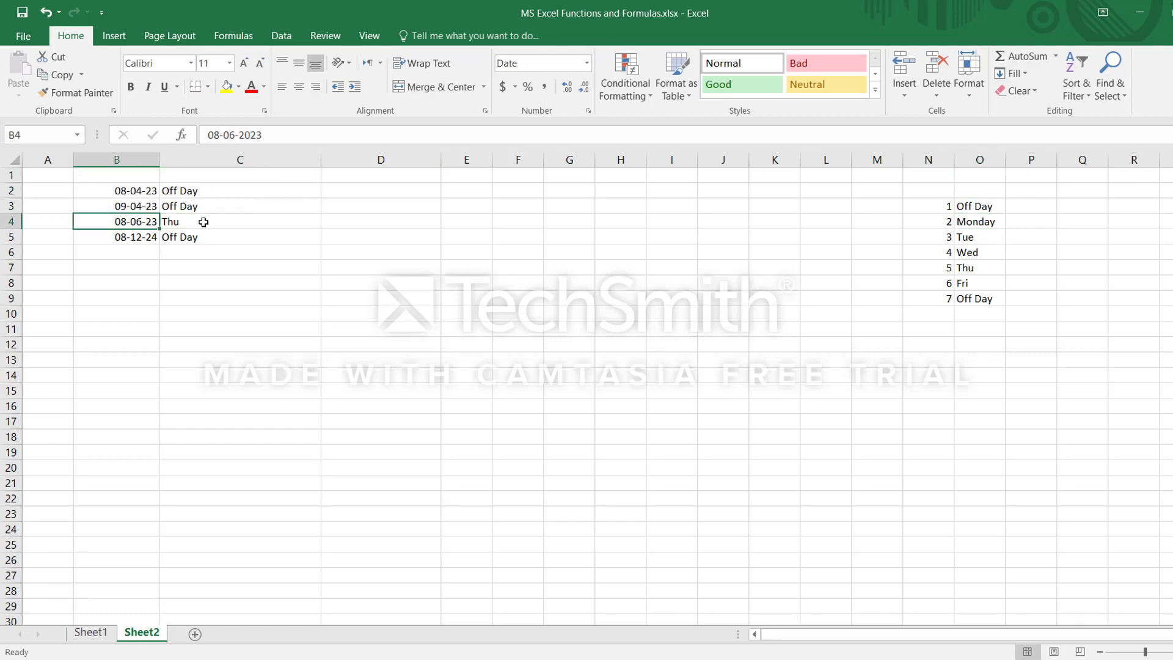
left_click(202, 223)
left_click(989, 242)
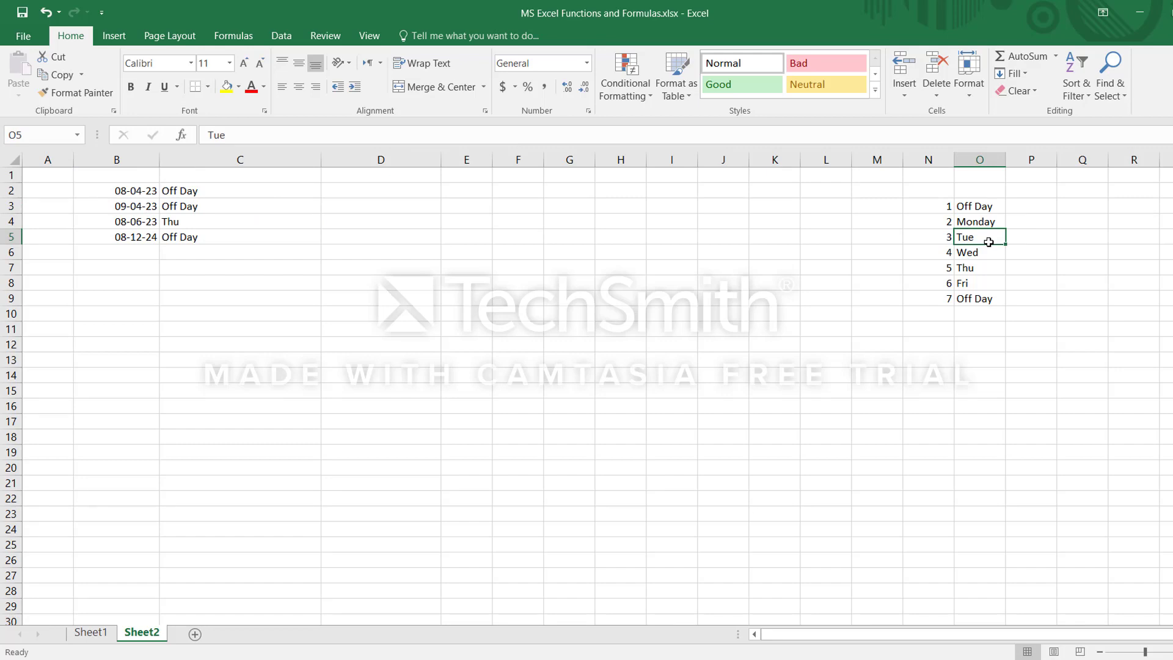
Replace the third weekday name in O5 with Working Day and copy it down through O8
type("Working Day")
key("Return")
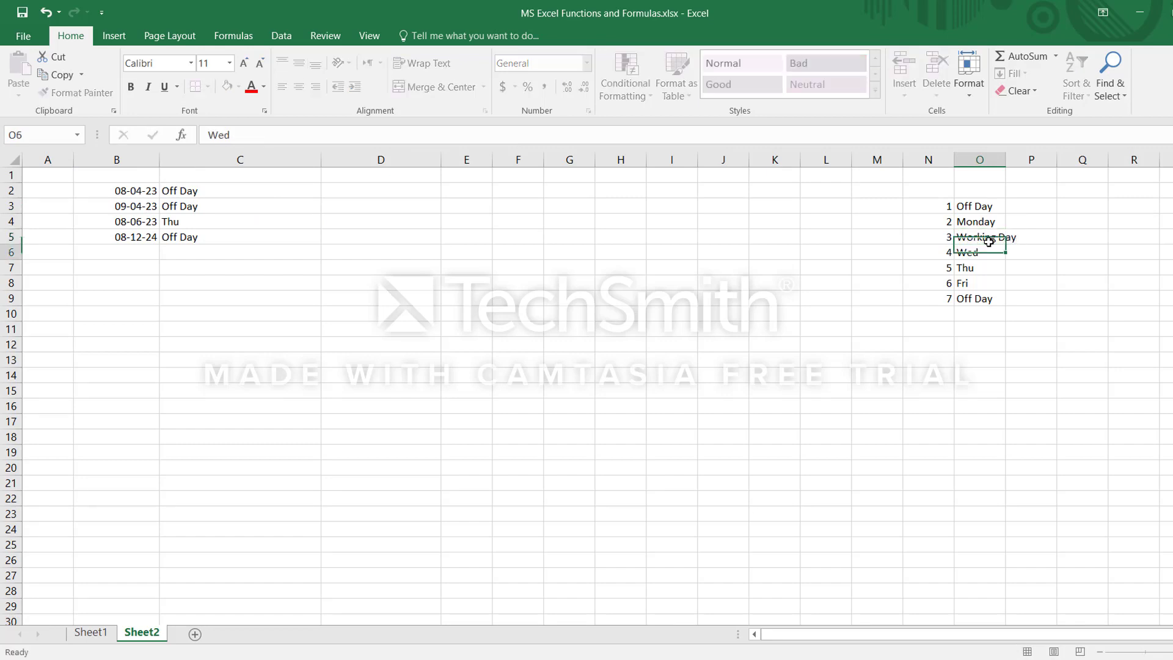
key("ctrl+d")
key("Down")
key("ctrl+d")
key("Down")
key("ctrl+d")
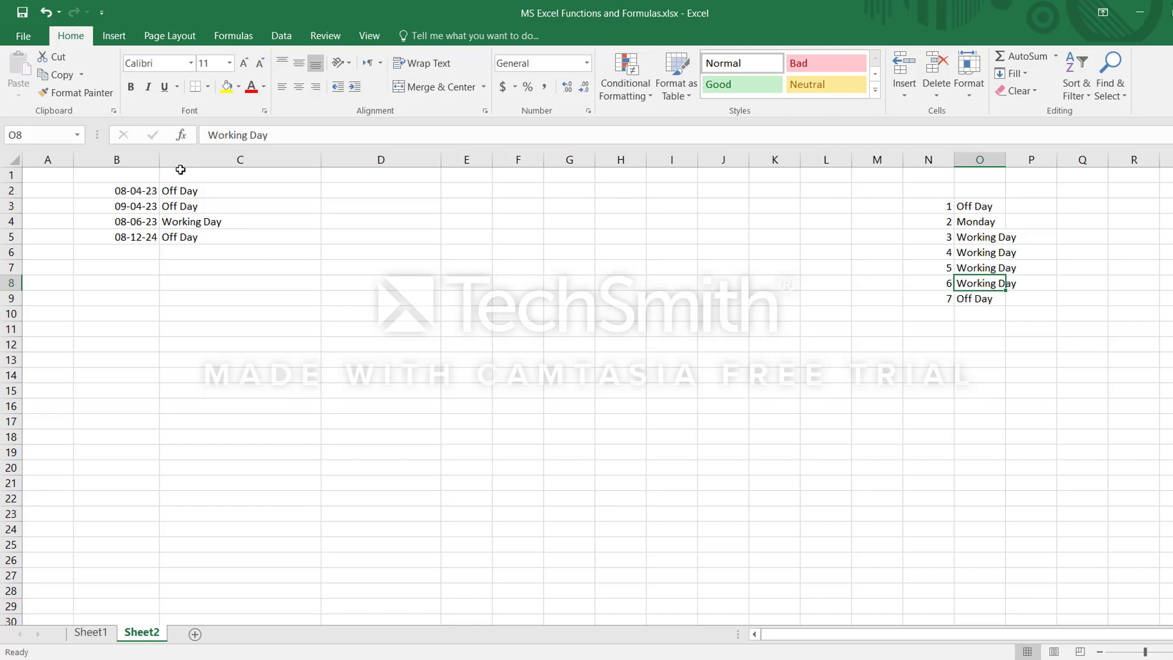
Widen column B slightly, narrow column C, and check the weekday results in C2 to C5
left_click_drag(161, 157, 189, 157)
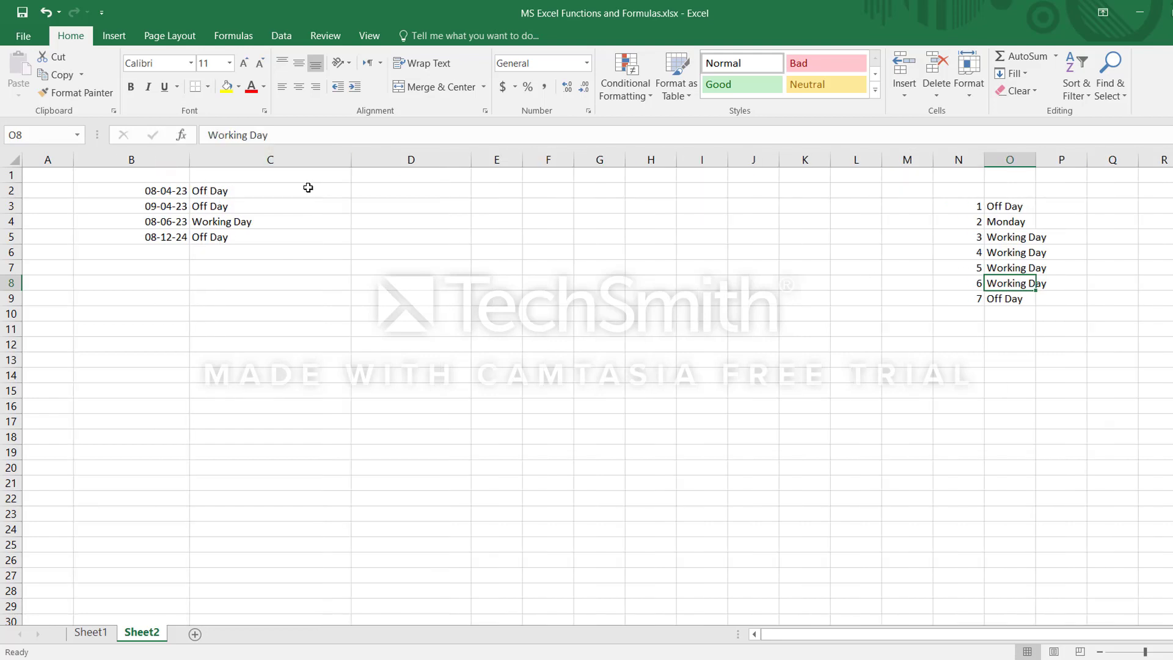
left_click_drag(351, 160, 325, 160)
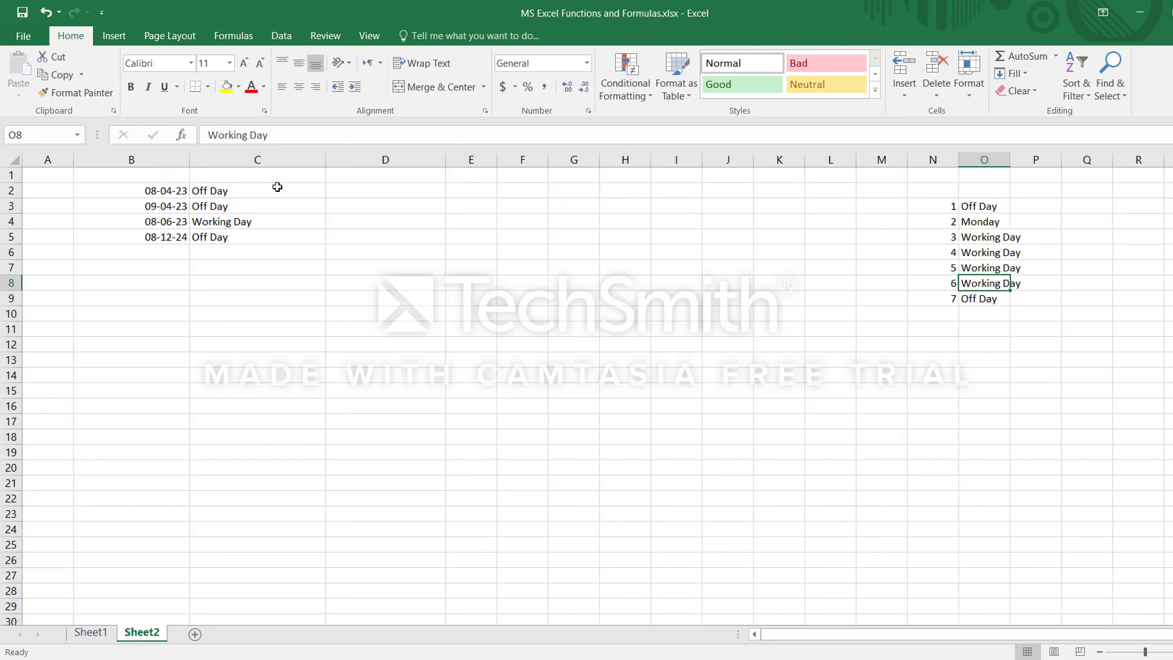
left_click(272, 193)
left_click(267, 206)
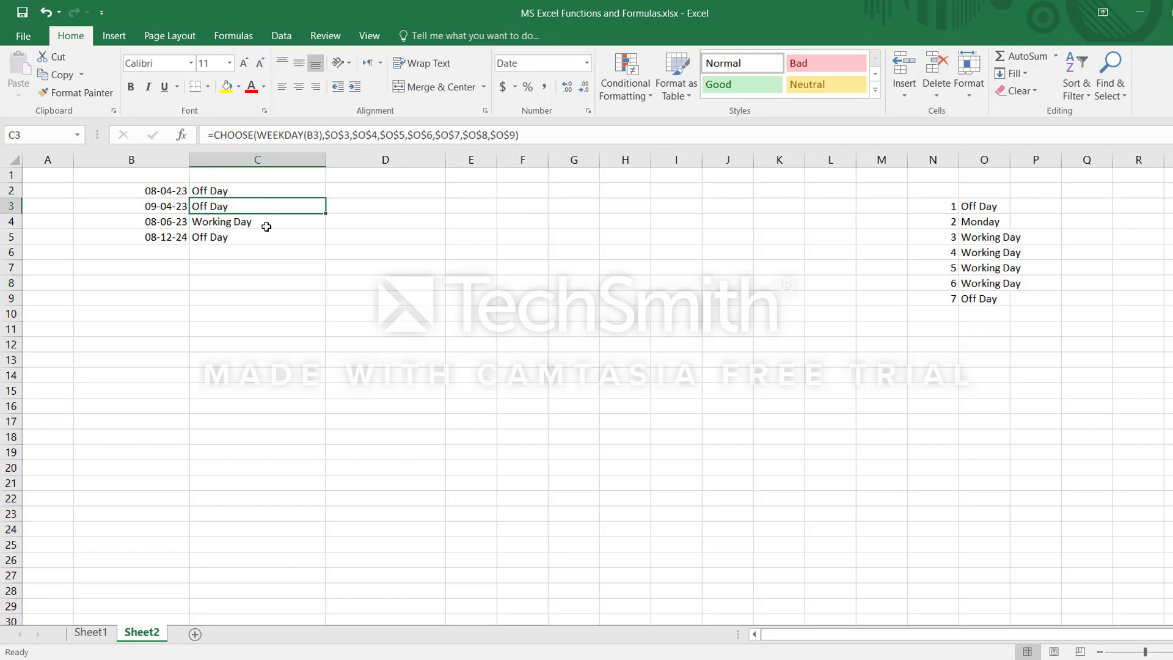
left_click(267, 225)
left_click(263, 238)
Enter Sat as the first weekday name in O3 and fill the day series down to Fri in O9
left_click(979, 207)
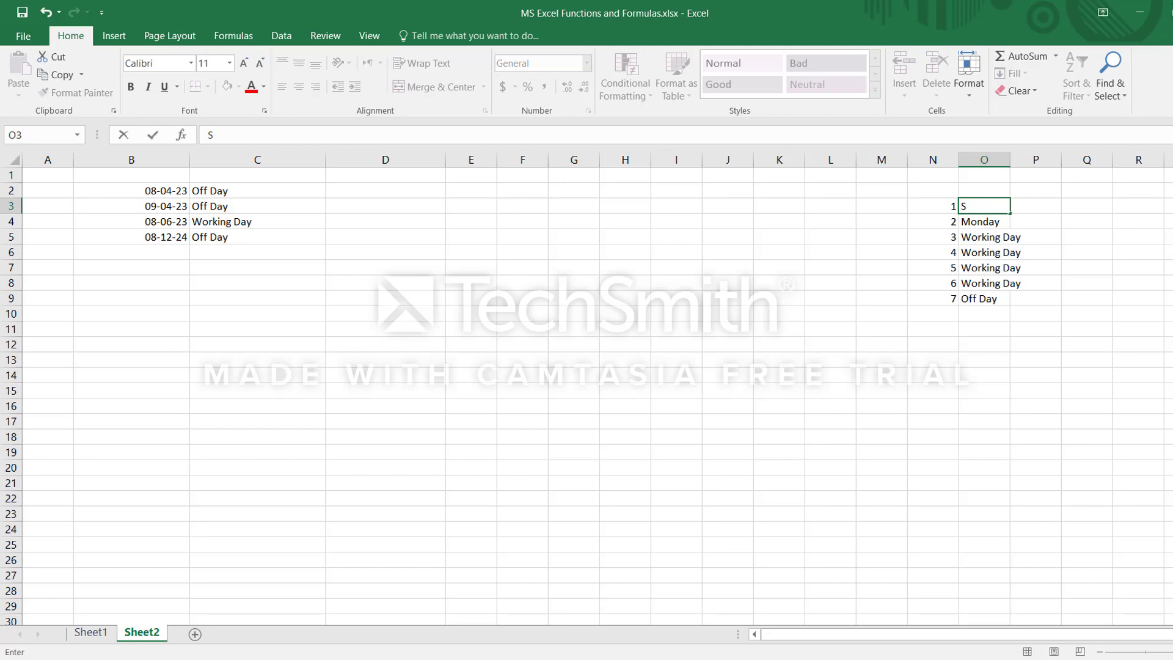
type("at")
key("Return")
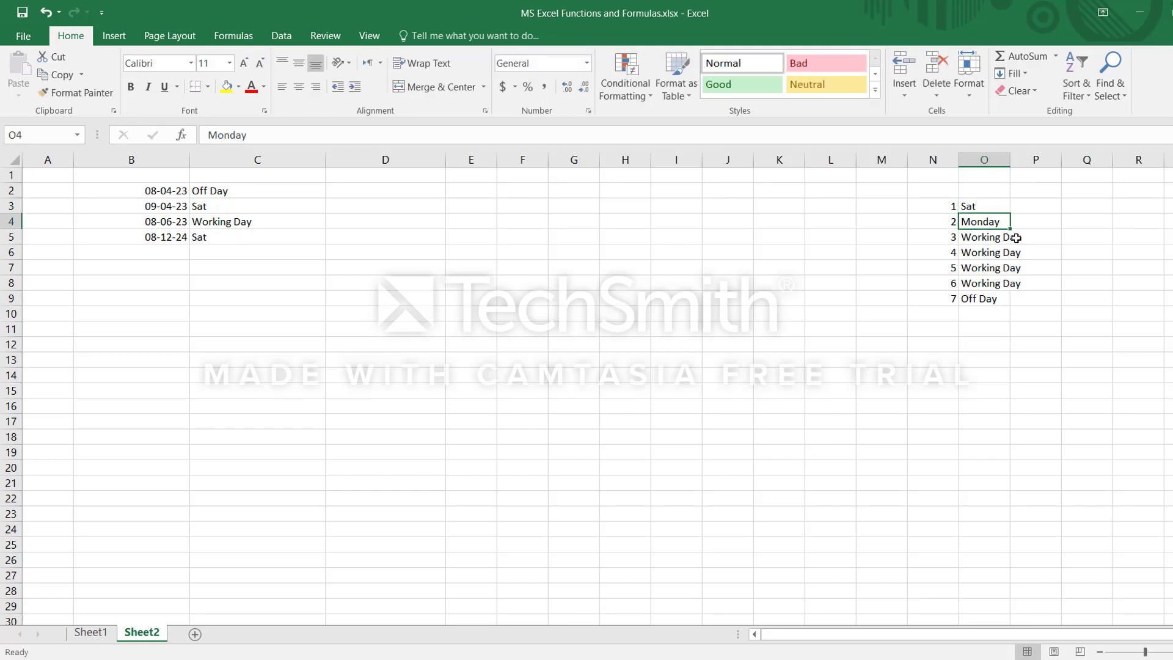
left_click(997, 209)
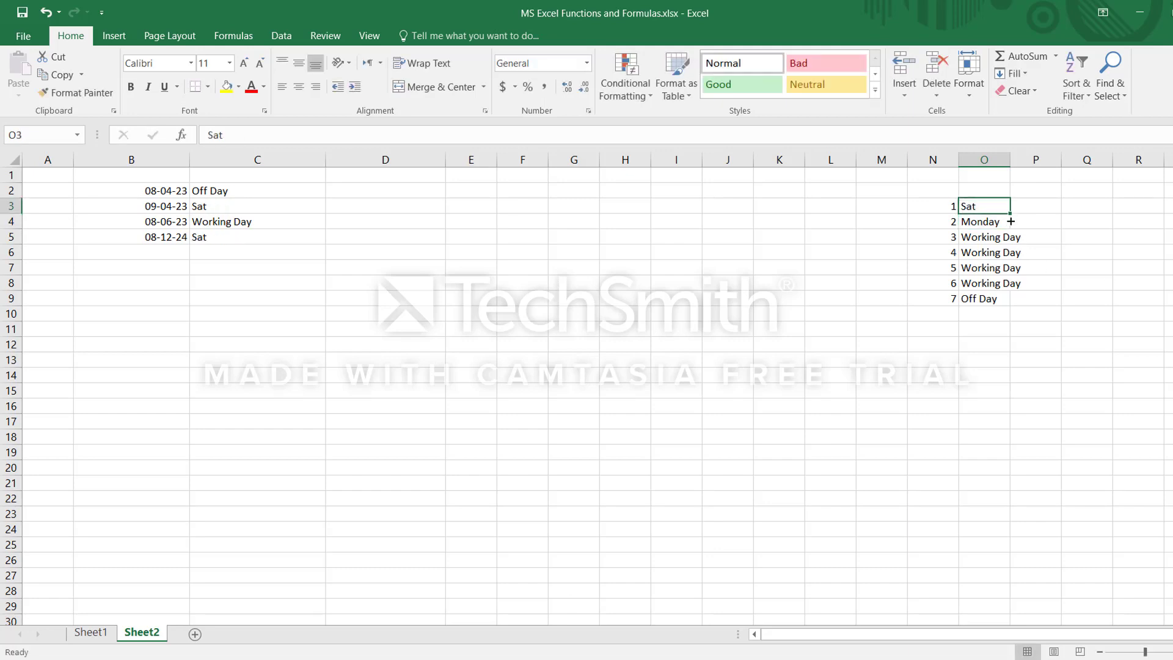
left_click_drag(1010, 213, 1004, 300)
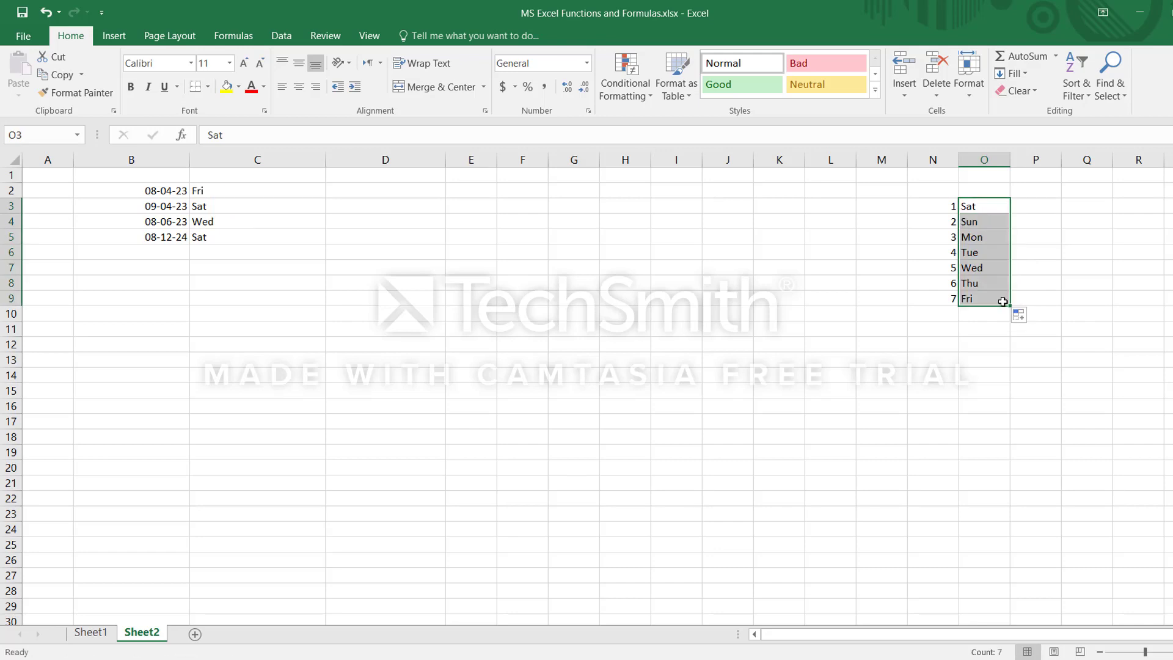